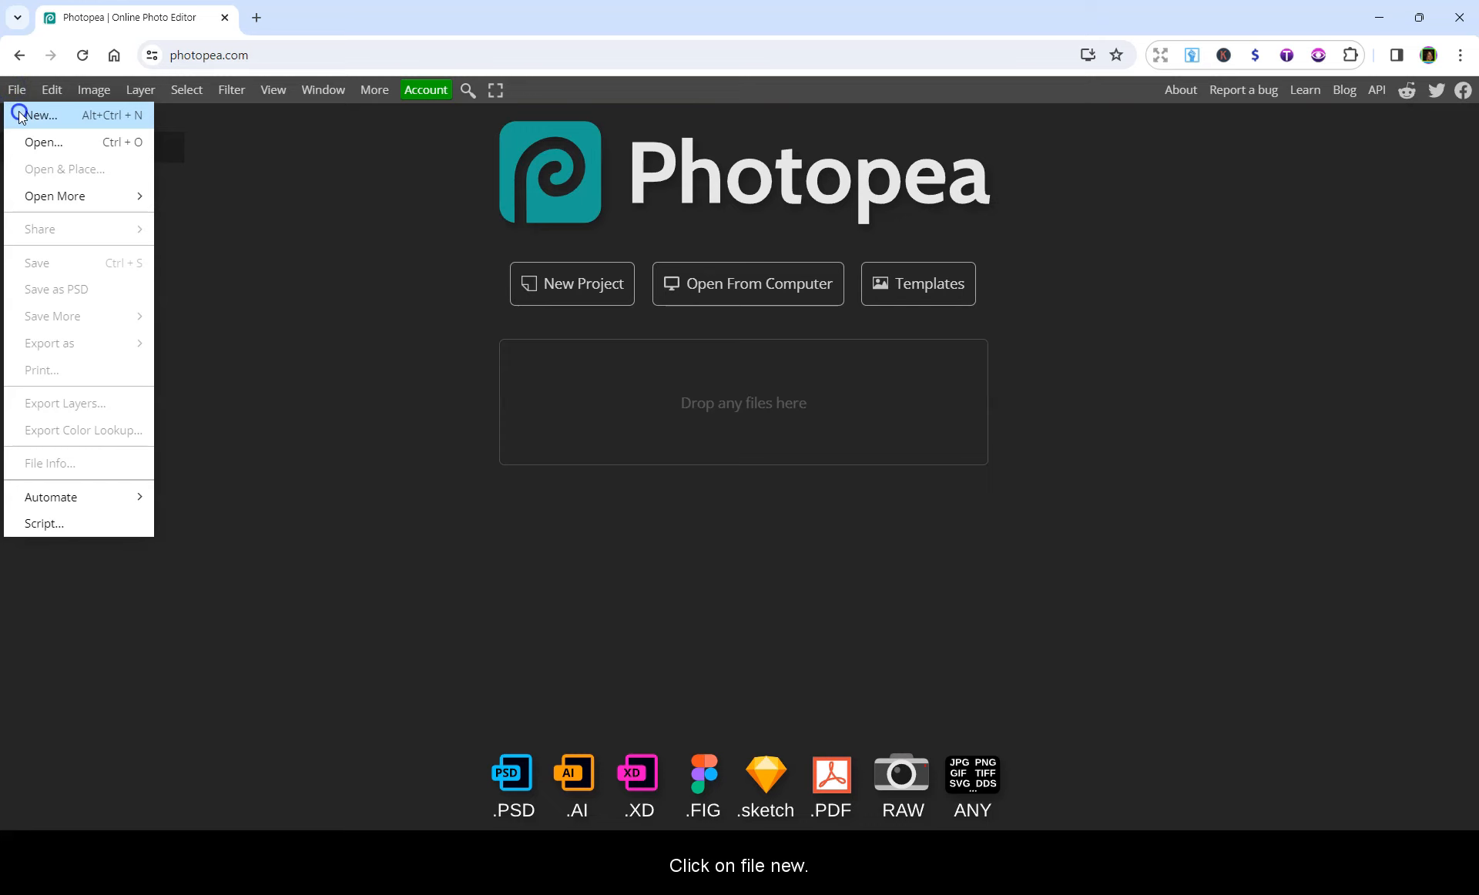
# Set up a new project named "text" with a width of 8.5 inches and a height of 11 inches.
pyautogui.click(102, 171)
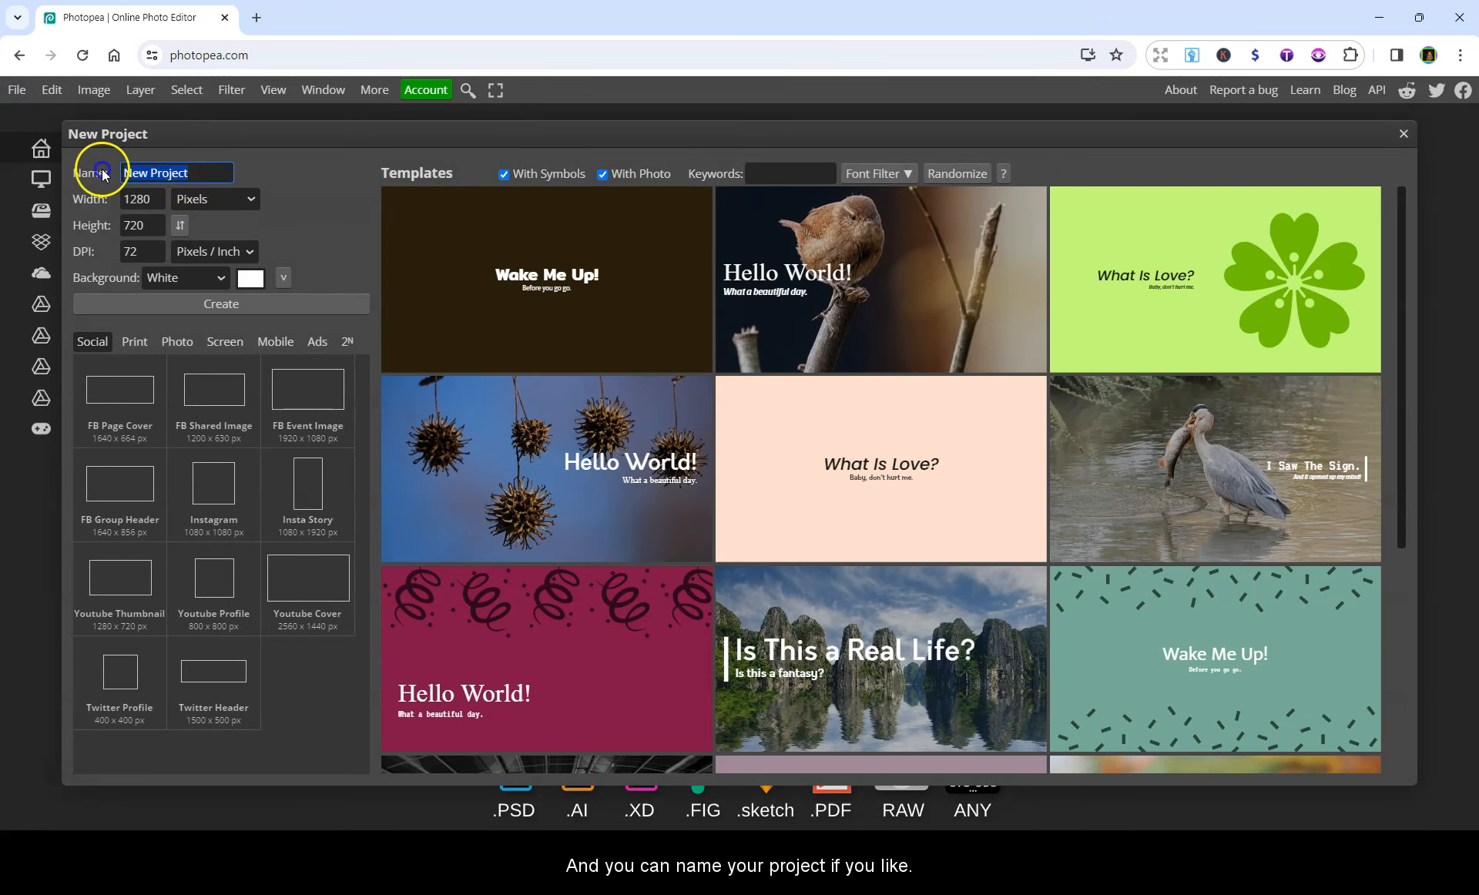
pyautogui.write('text')
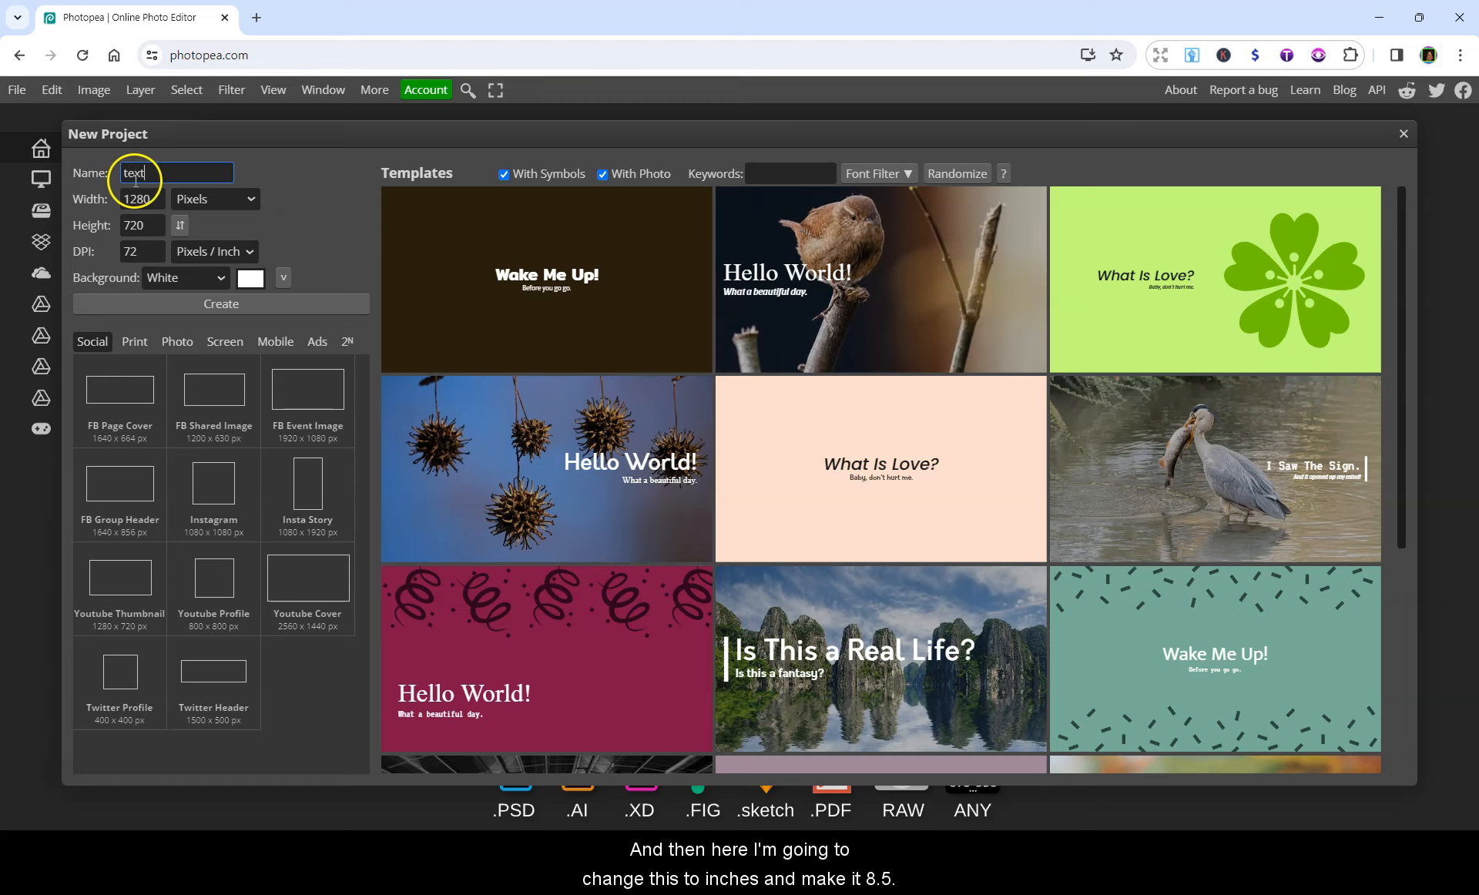
pyautogui.click(202, 200)
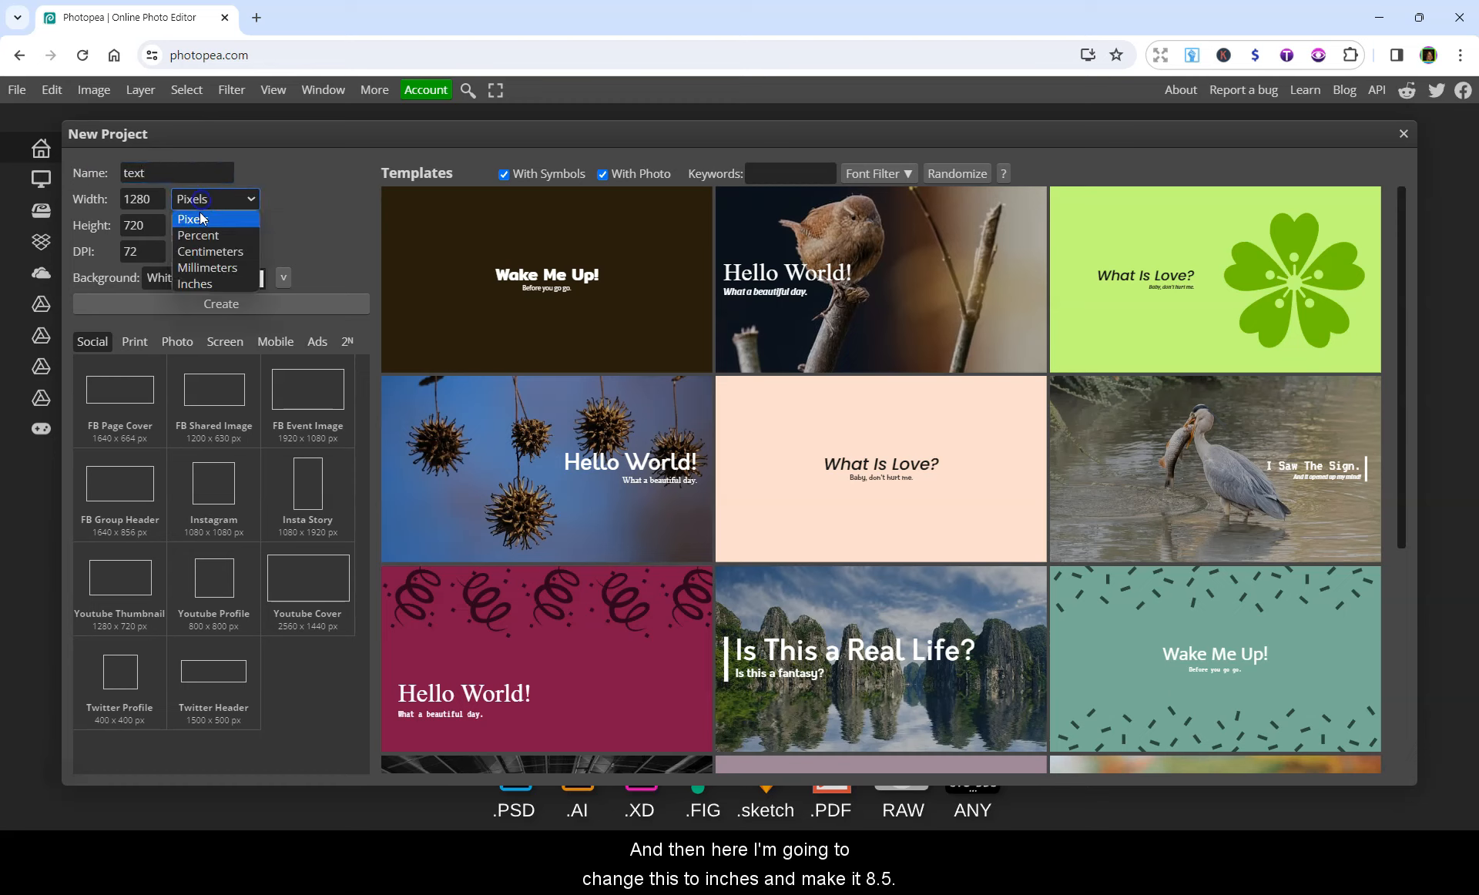
pyautogui.click(204, 279)
pyautogui.moveTo(166, 201); pyautogui.dragTo(97, 182)
pyautogui.write('8')
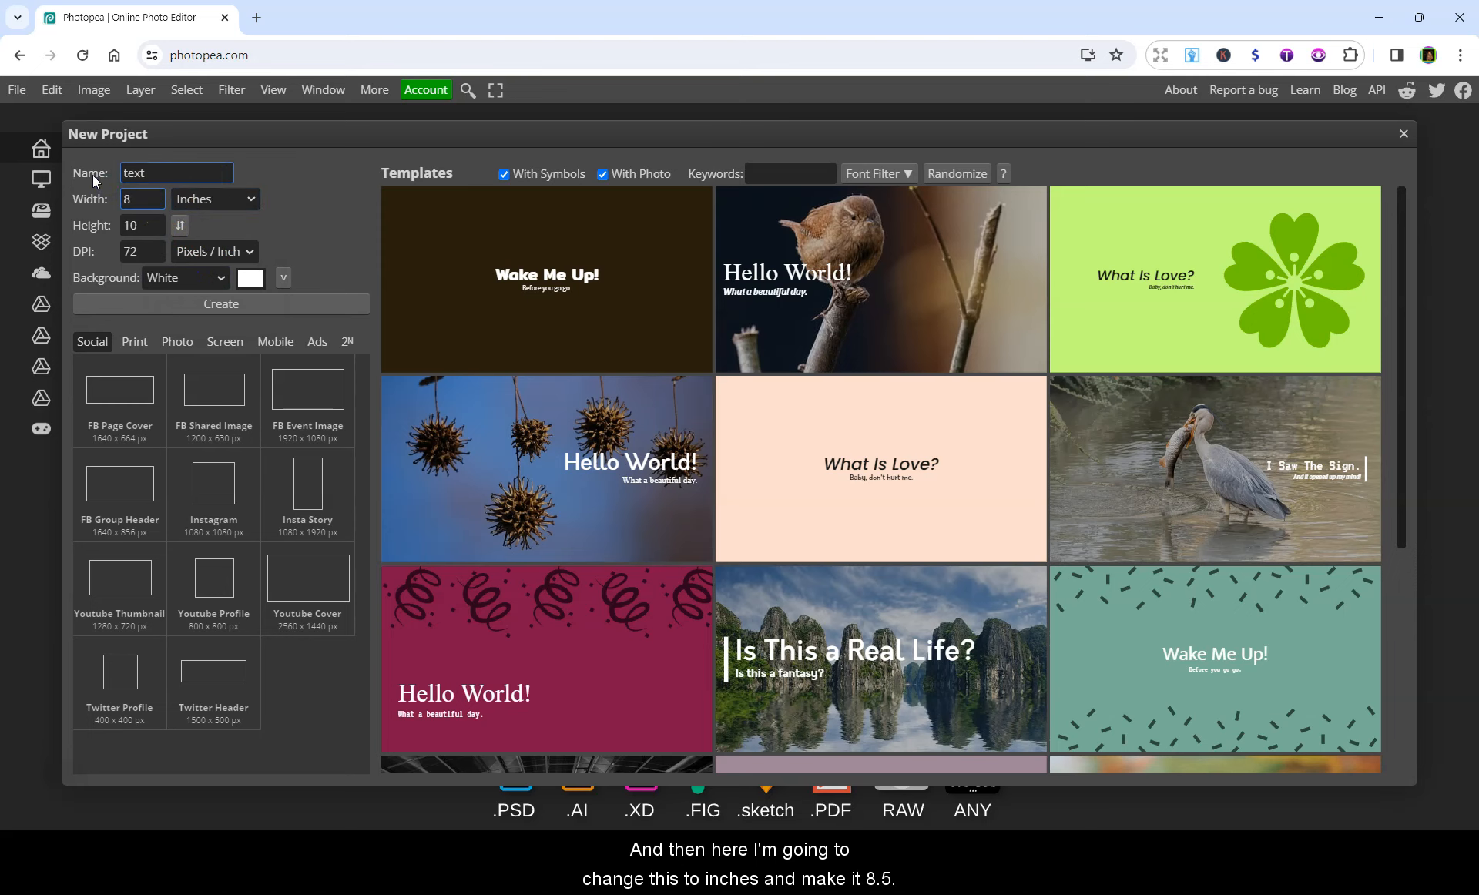
pyautogui.write('.5')
pyautogui.moveTo(140, 226); pyautogui.dragTo(80, 211)
pyautogui.write('1')
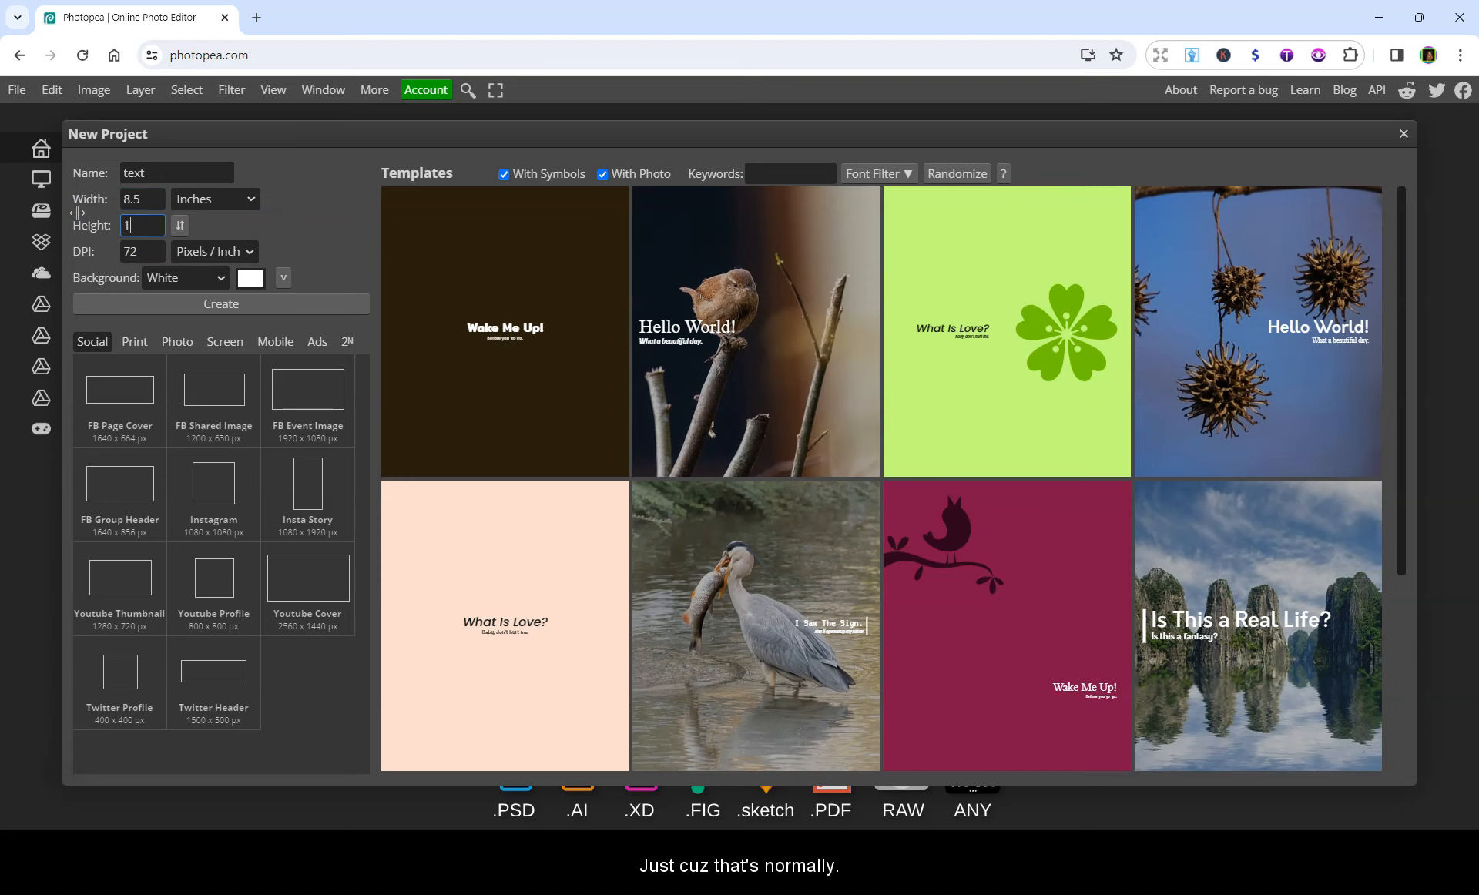
pyautogui.write('1')
# Set the new project's resolution to 300 DPI and create the document.
pyautogui.moveTo(146, 252); pyautogui.dragTo(79, 248)
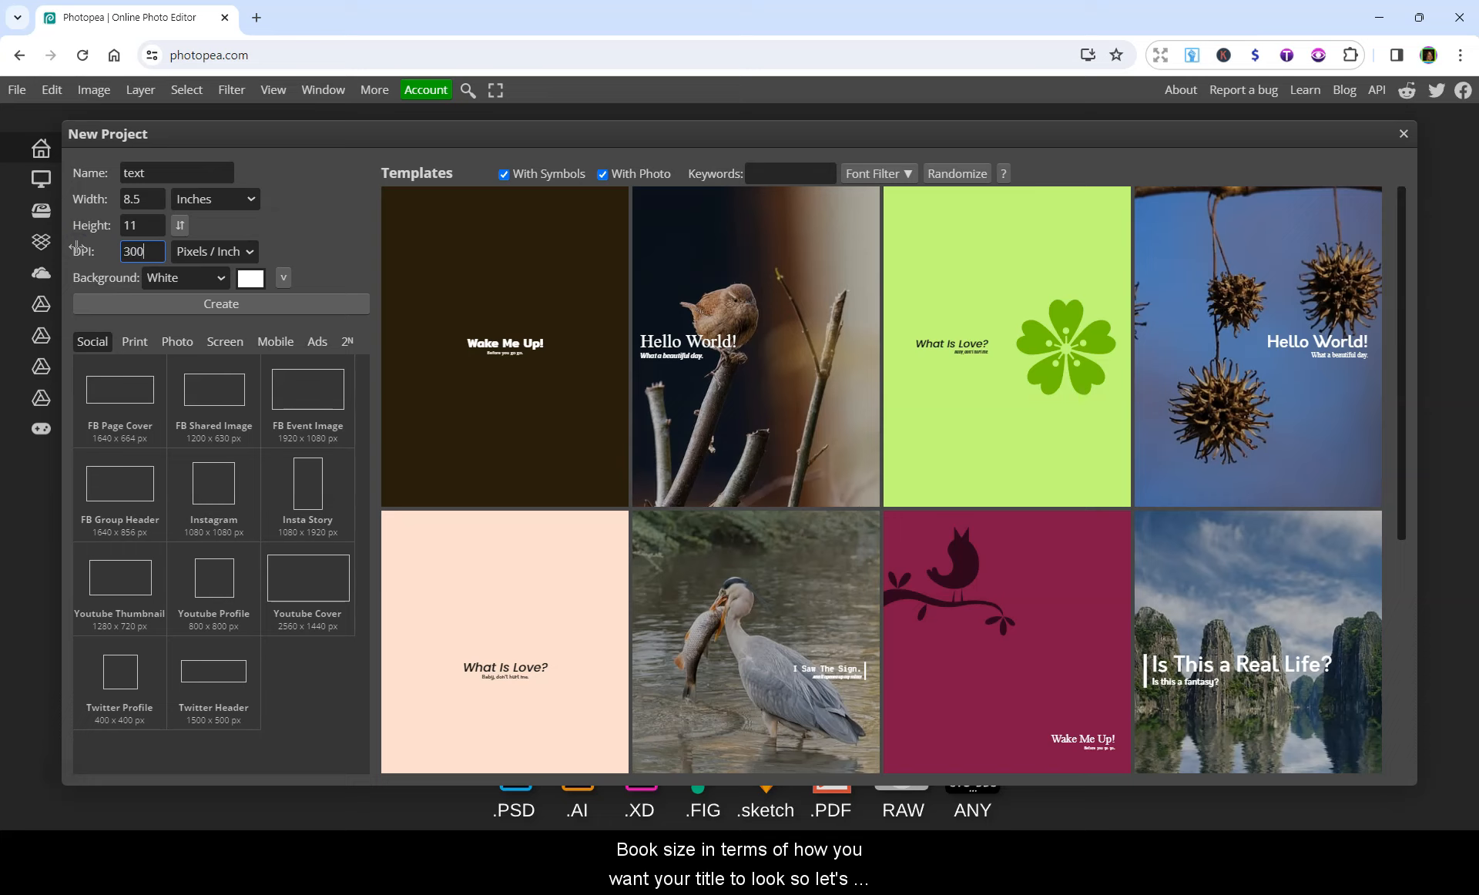
pyautogui.click(184, 307)
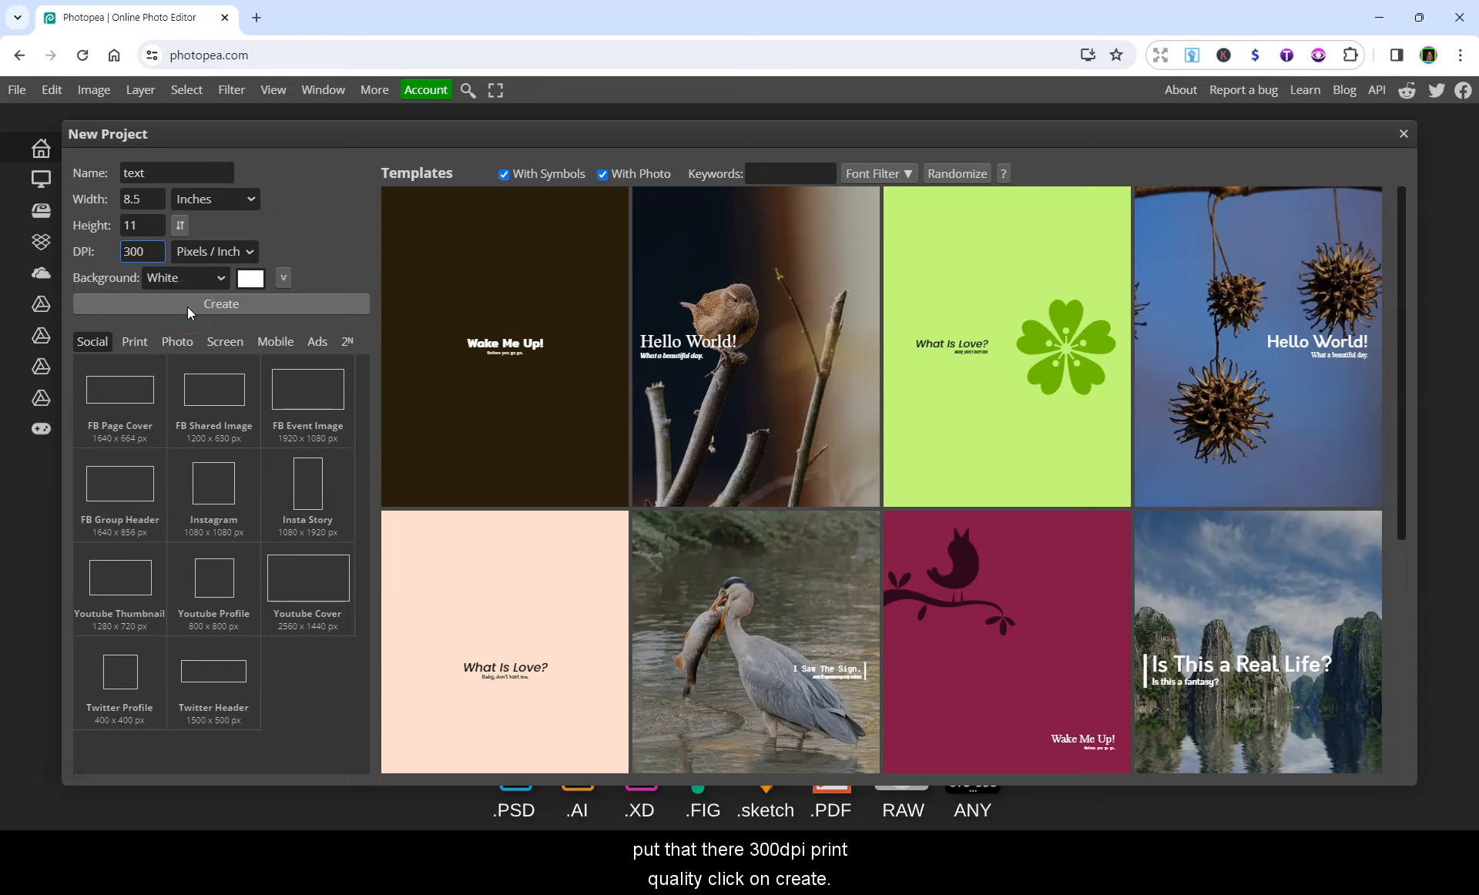
pyautogui.click(216, 305)
pyautogui.click(224, 305)
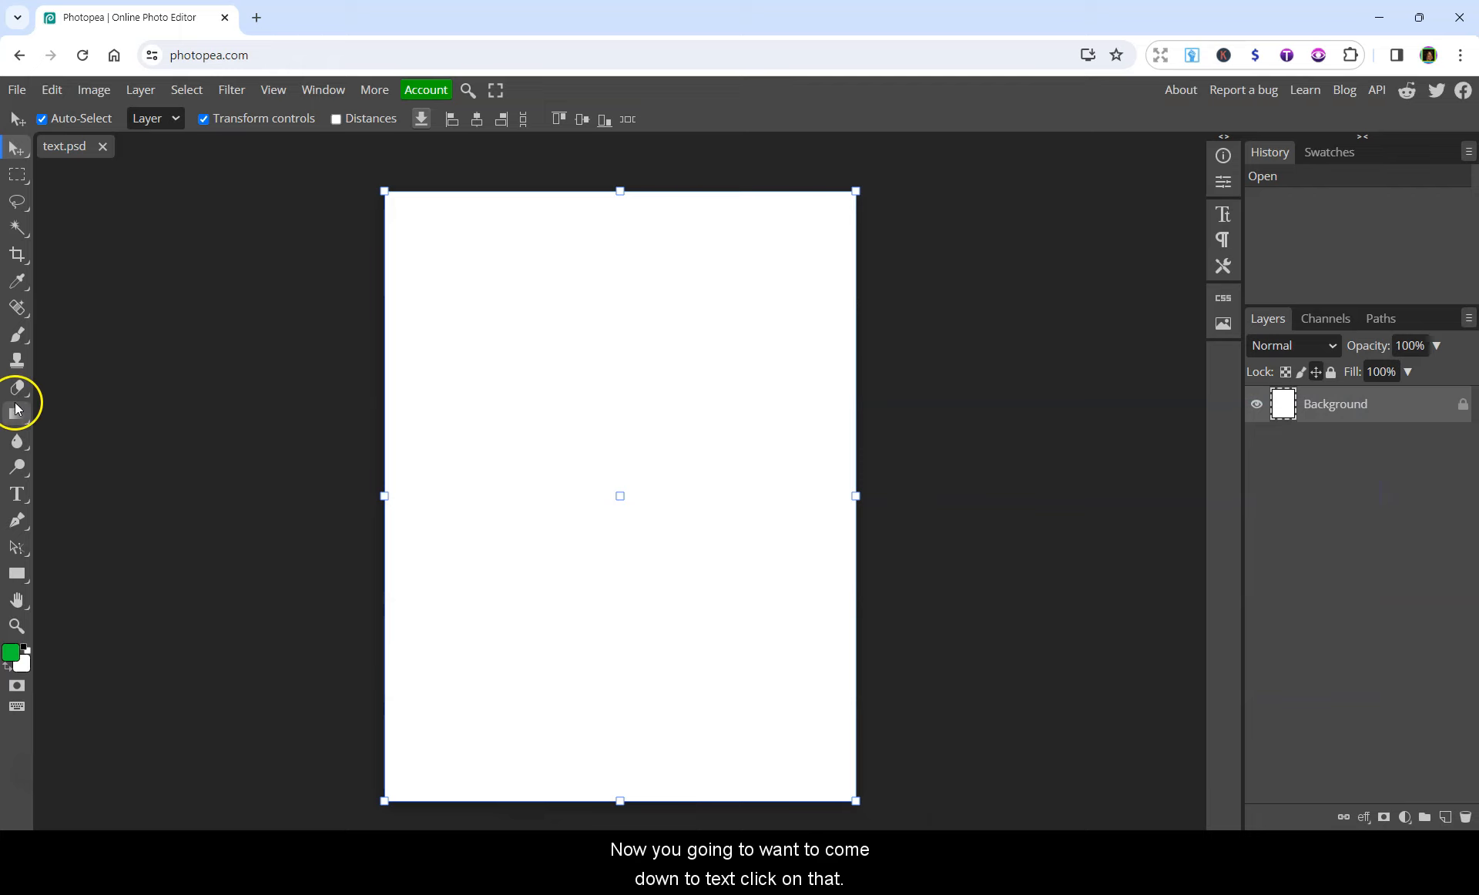
# Add the text "Dinosaur" in green at 39 px in the page's upper part and move it to the horizontal centre.
pyautogui.click(18, 494)
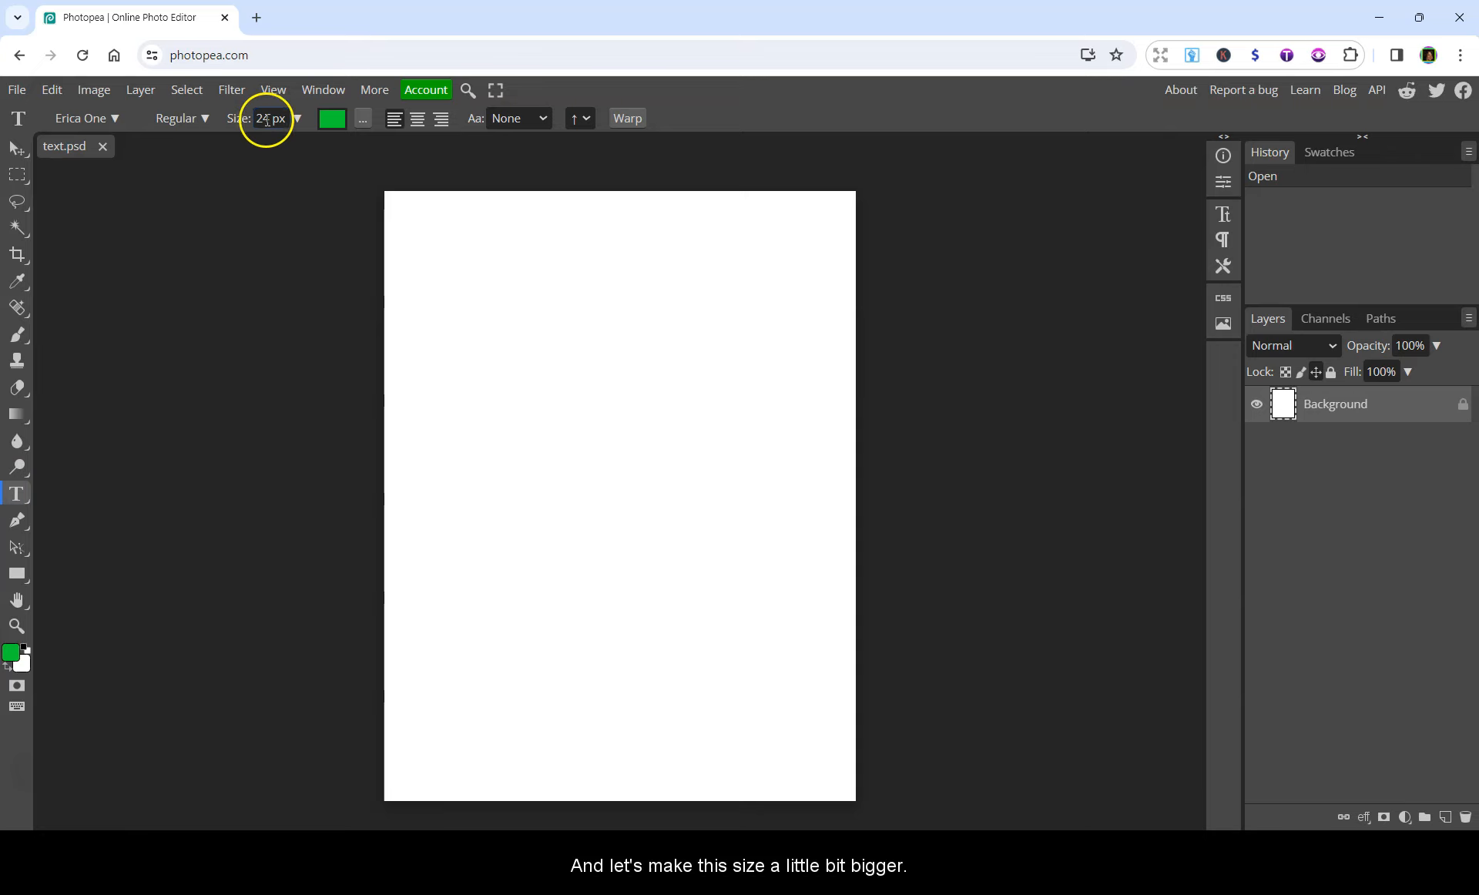
pyautogui.click(296, 120)
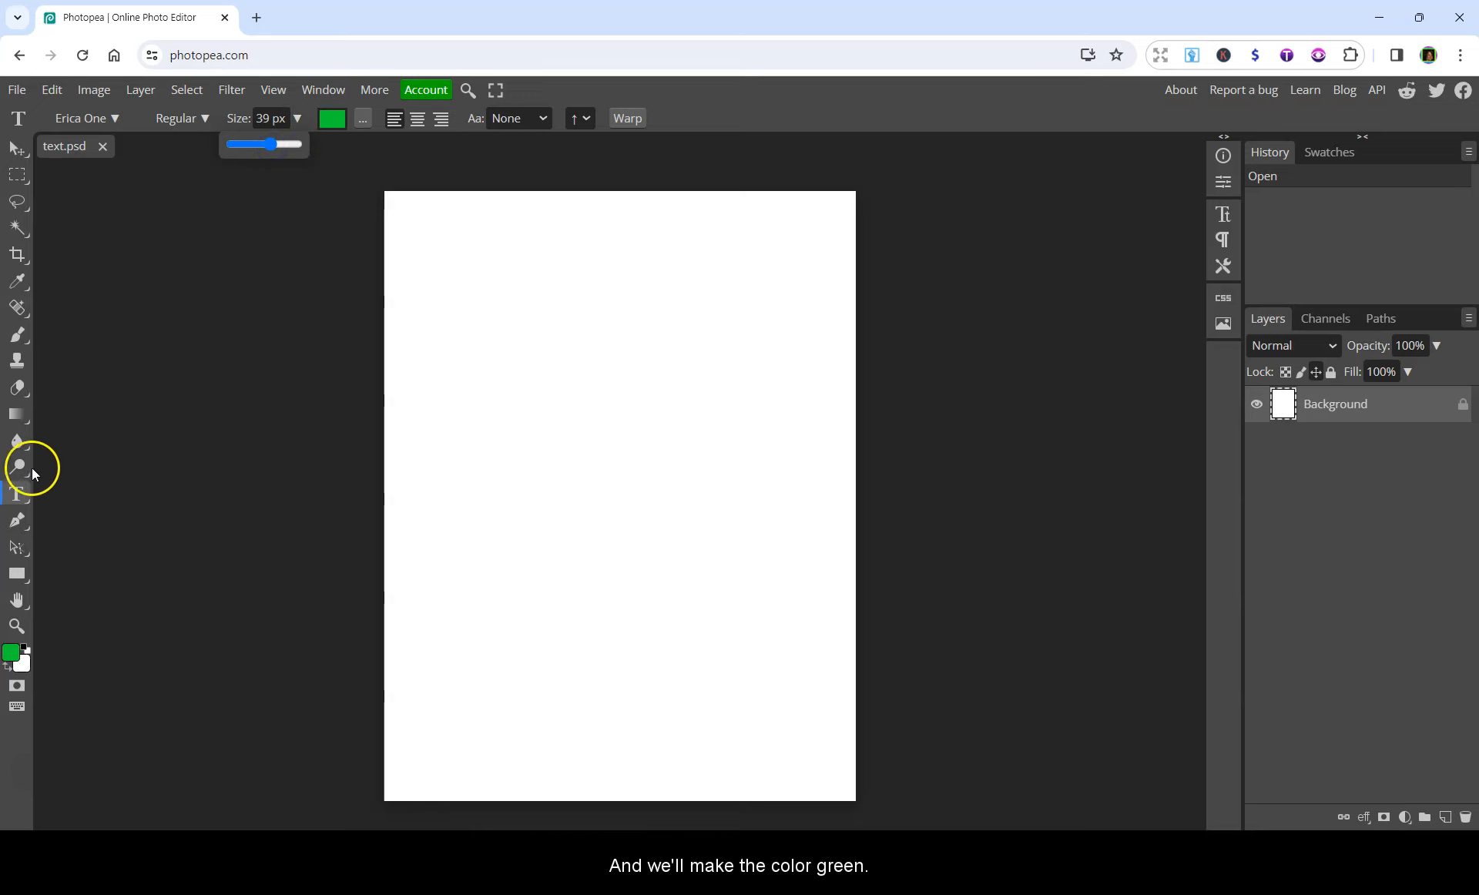
pyautogui.click(608, 372)
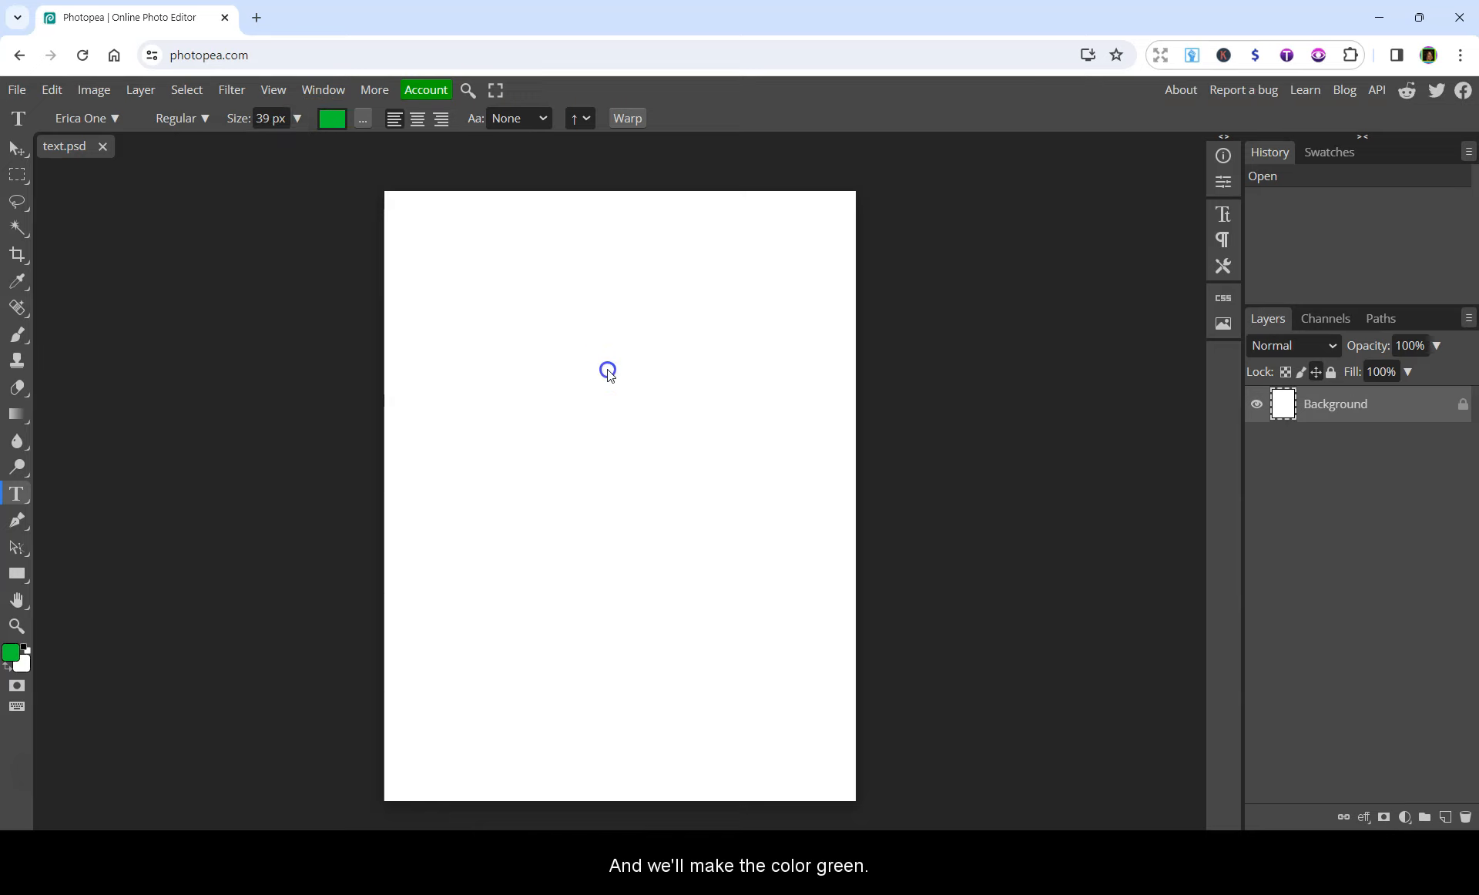
pyautogui.click(609, 372)
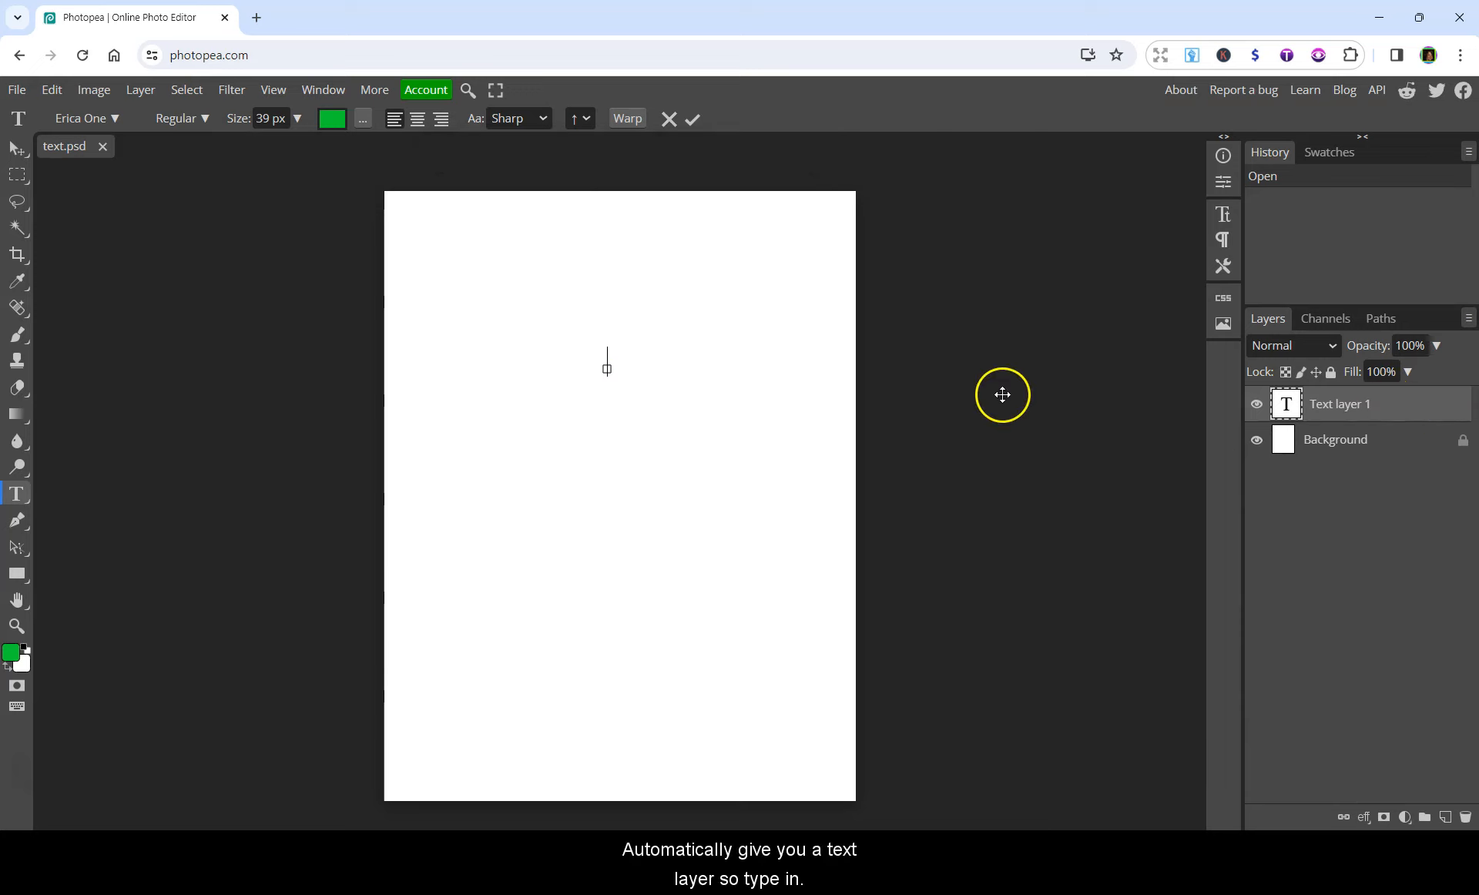
pyautogui.write('Dinosaur')
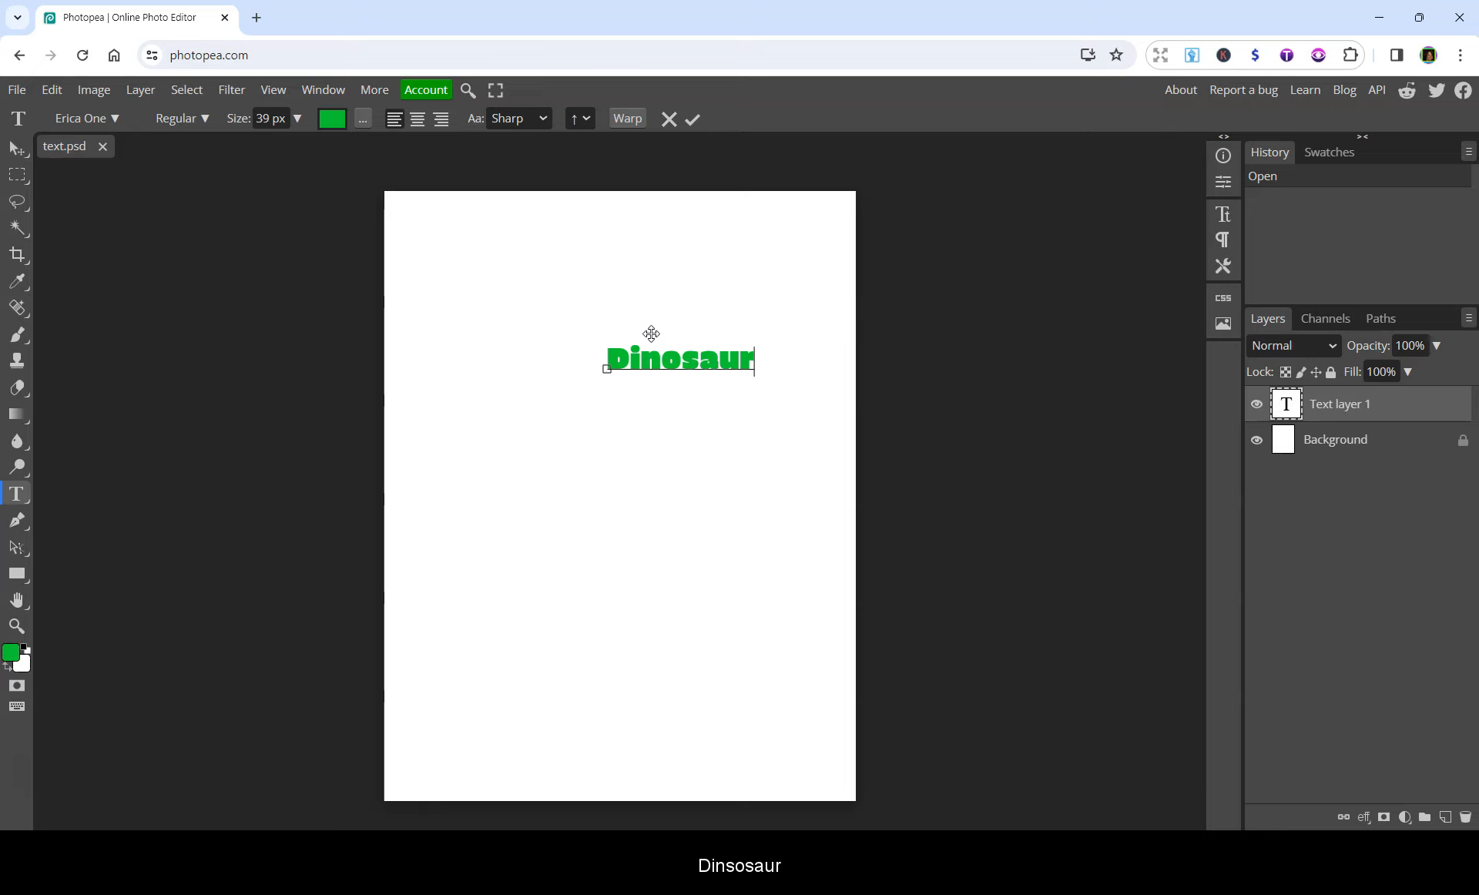
pyautogui.click(690, 121)
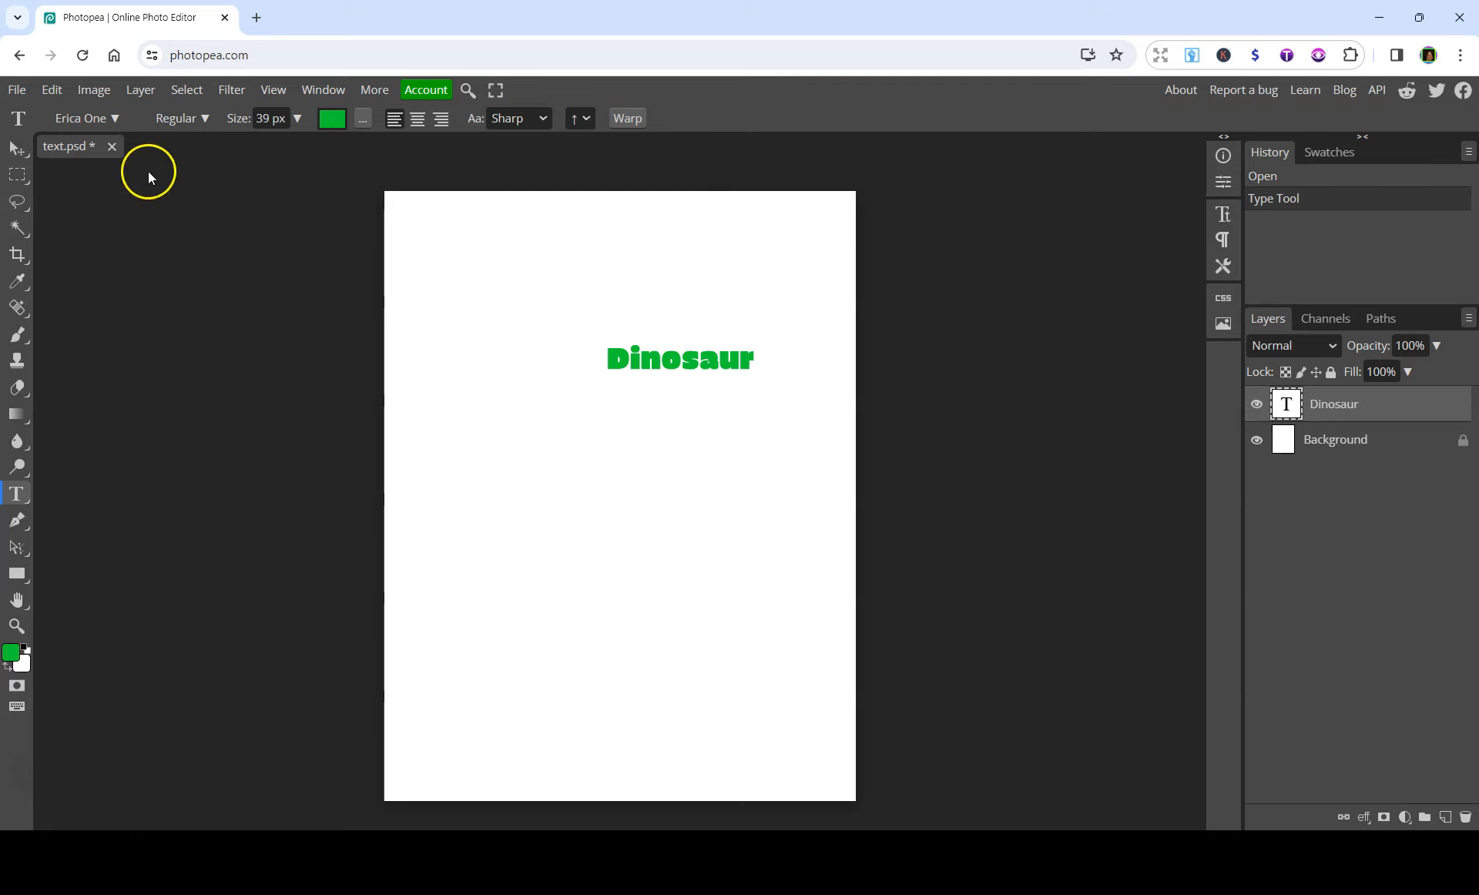
pyautogui.click(17, 148)
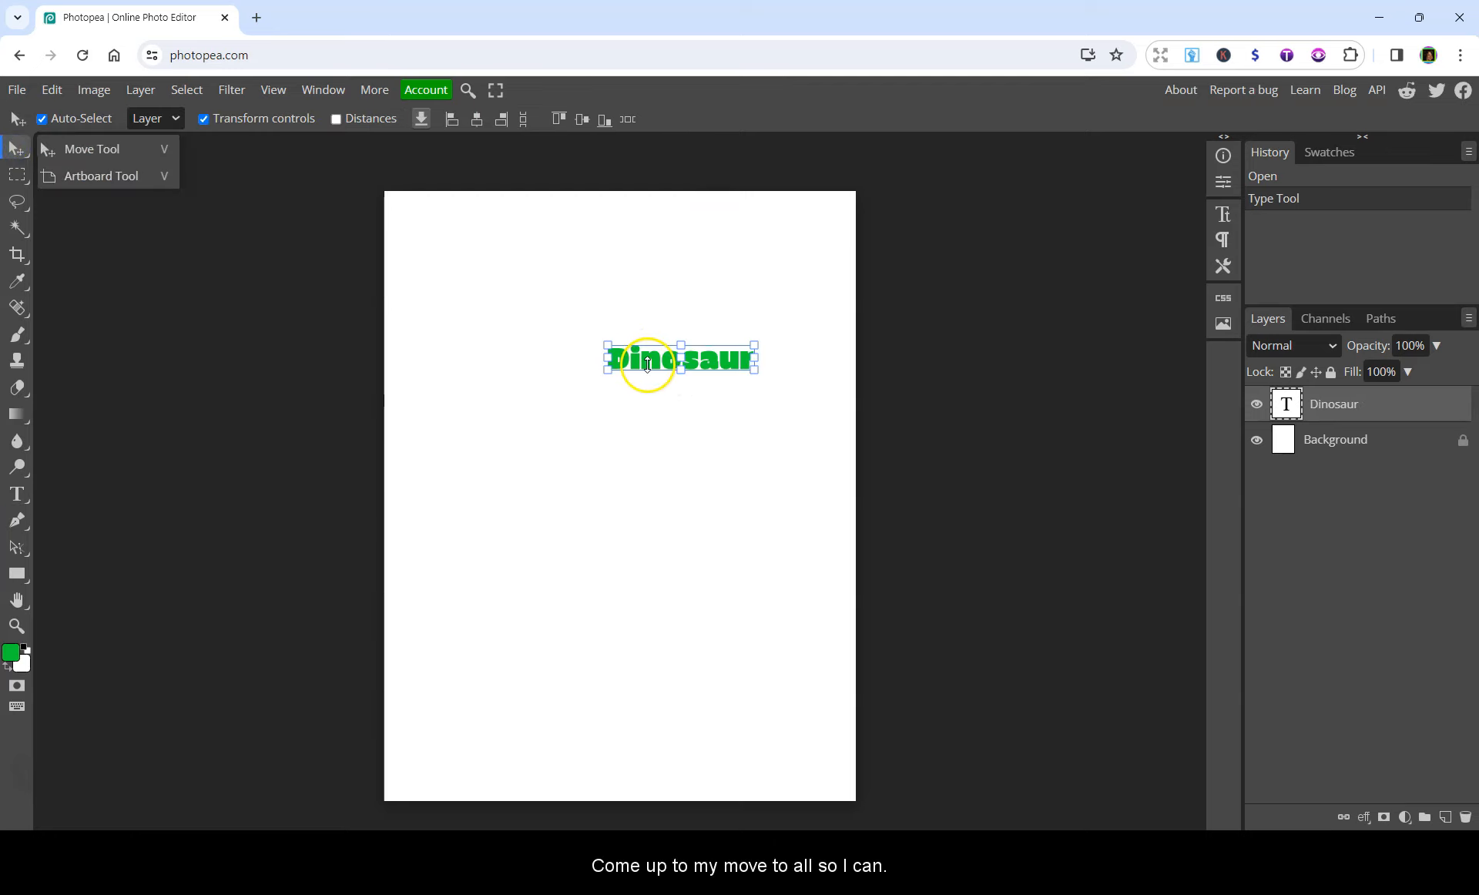
pyautogui.moveTo(649, 359); pyautogui.dragTo(592, 355)
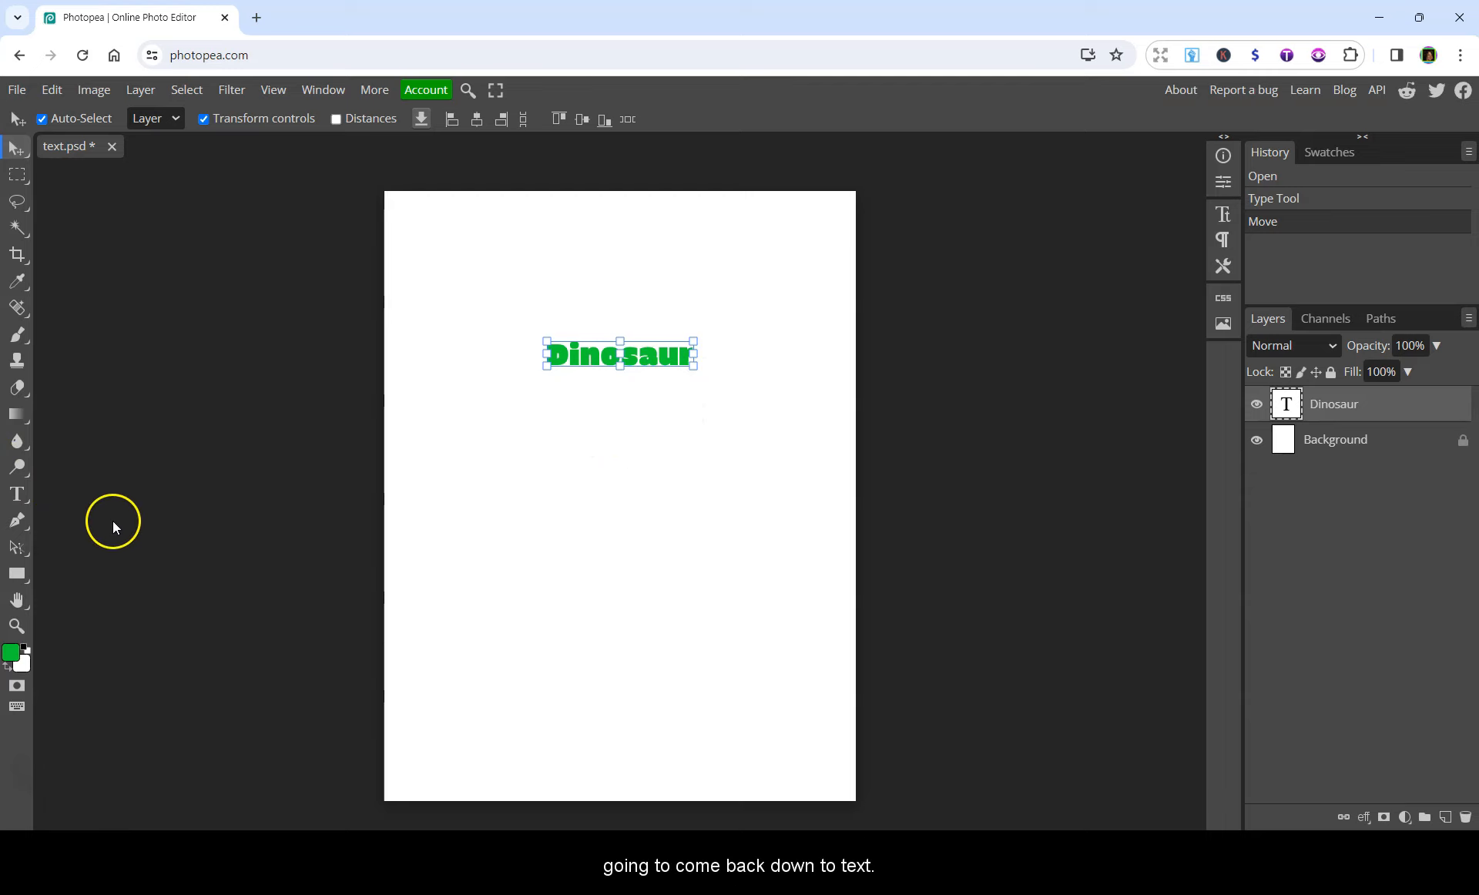
# Add a separate text layer reading "Activity Book" below the Dinosaur text.
pyautogui.click(18, 498)
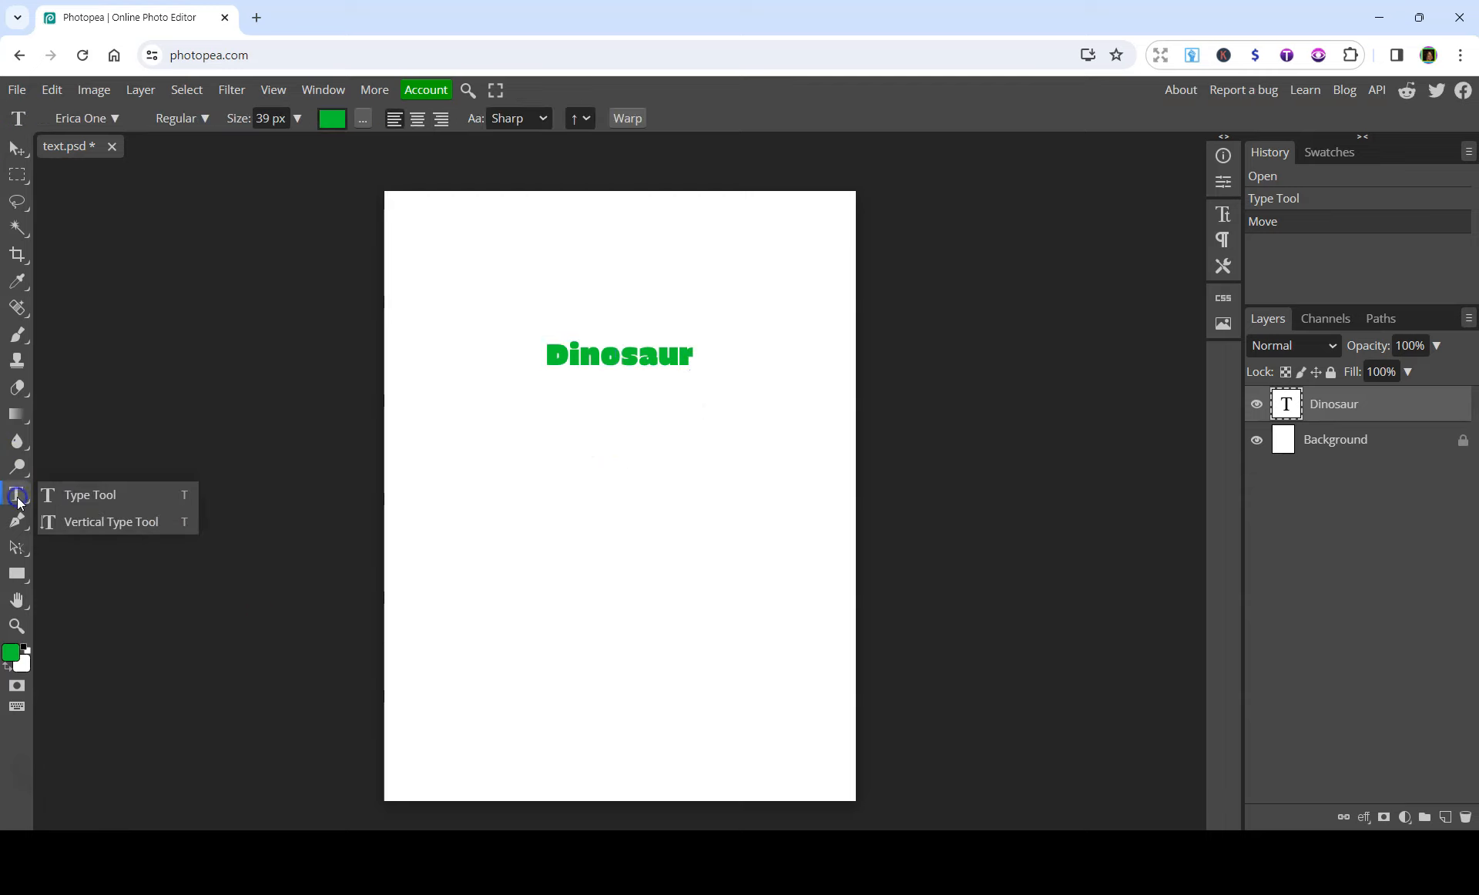
pyautogui.click(80, 496)
pyautogui.click(621, 457)
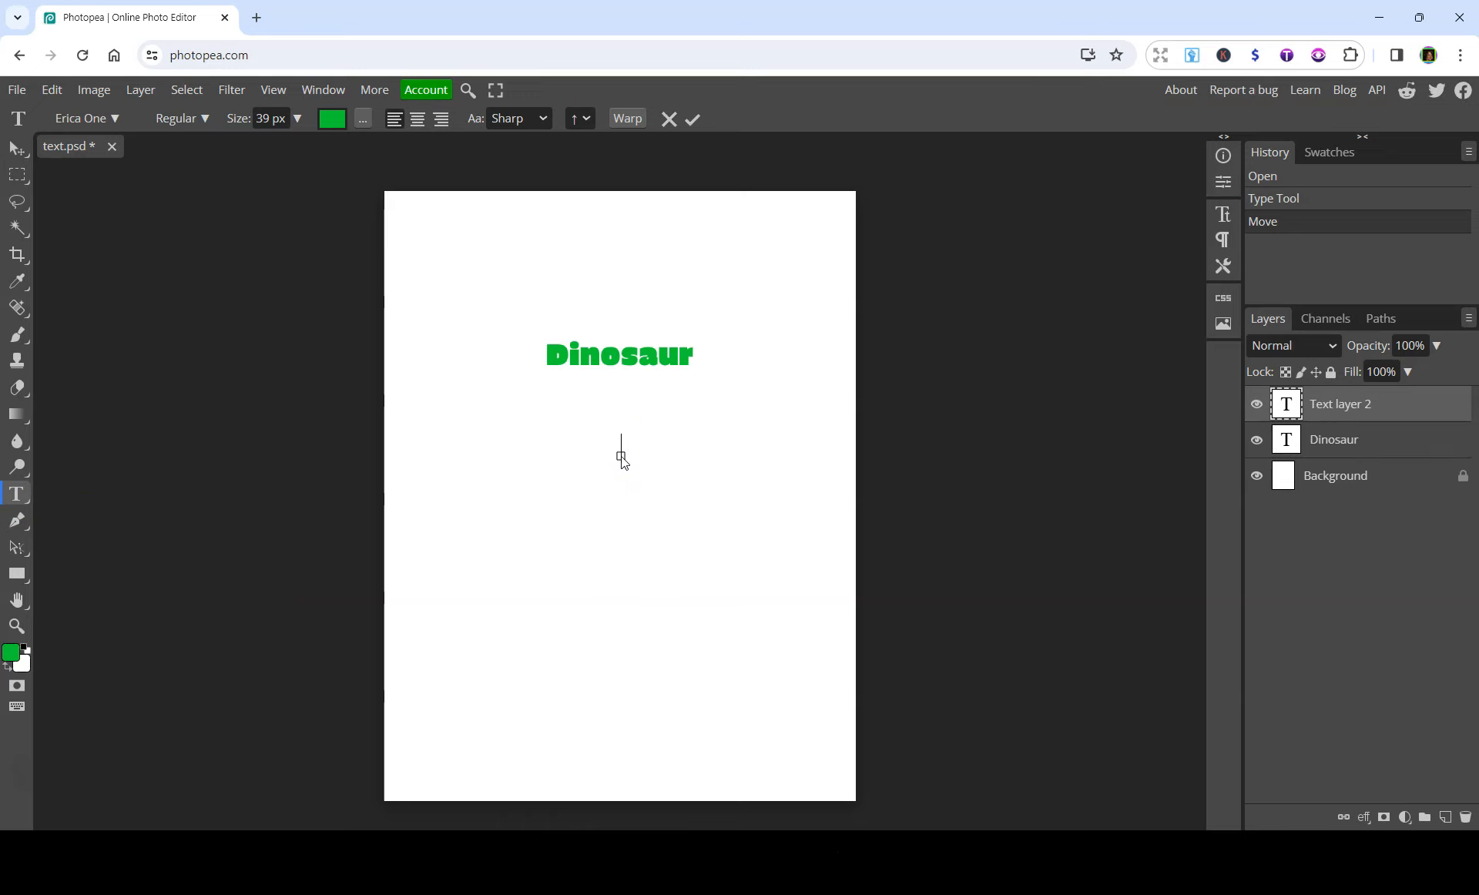
pyautogui.write('Activity B')
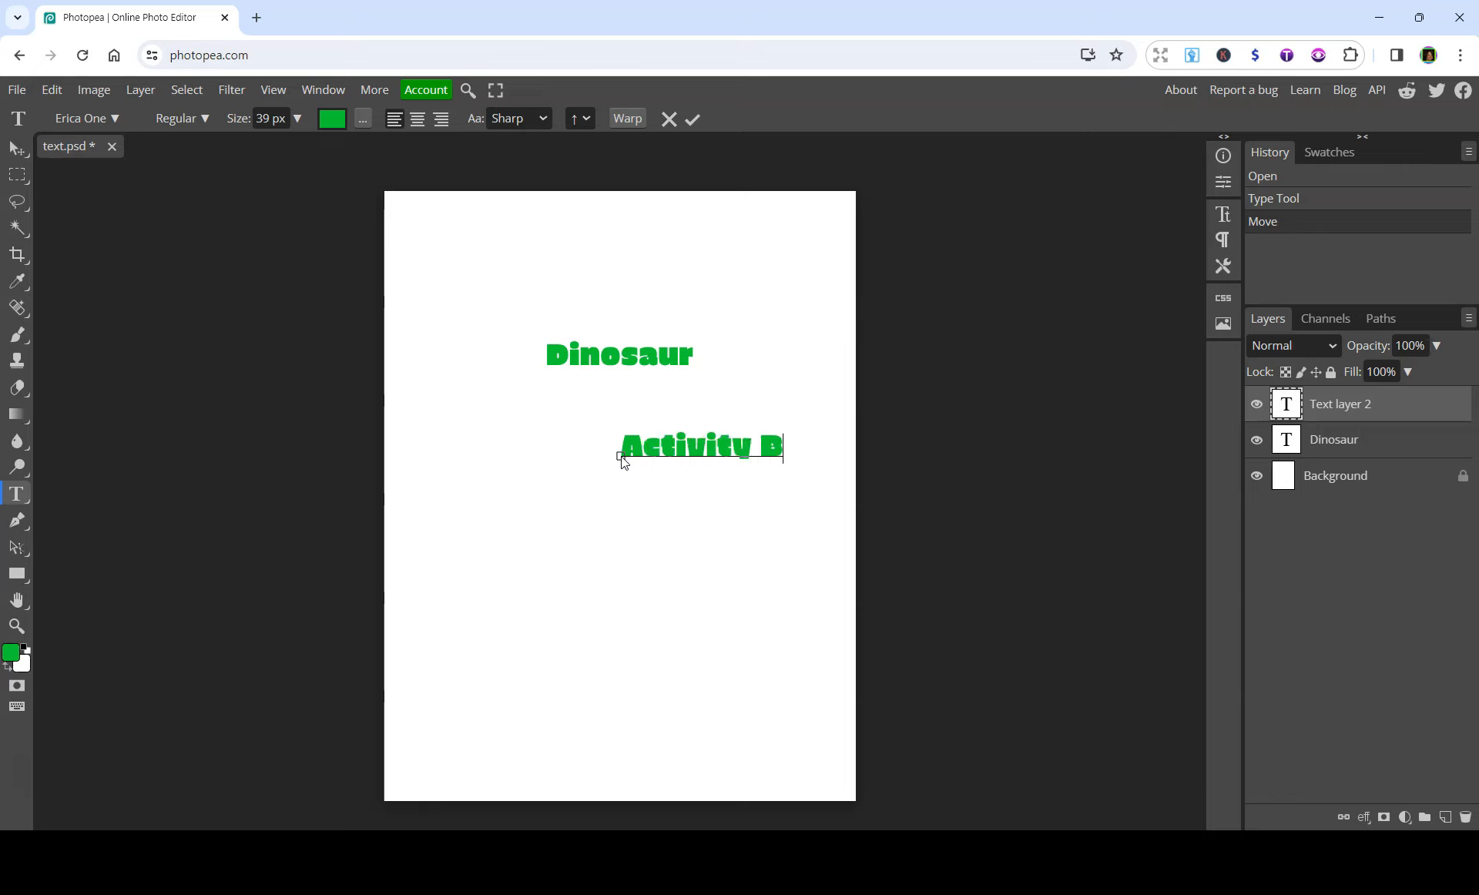
pyautogui.write('ook')
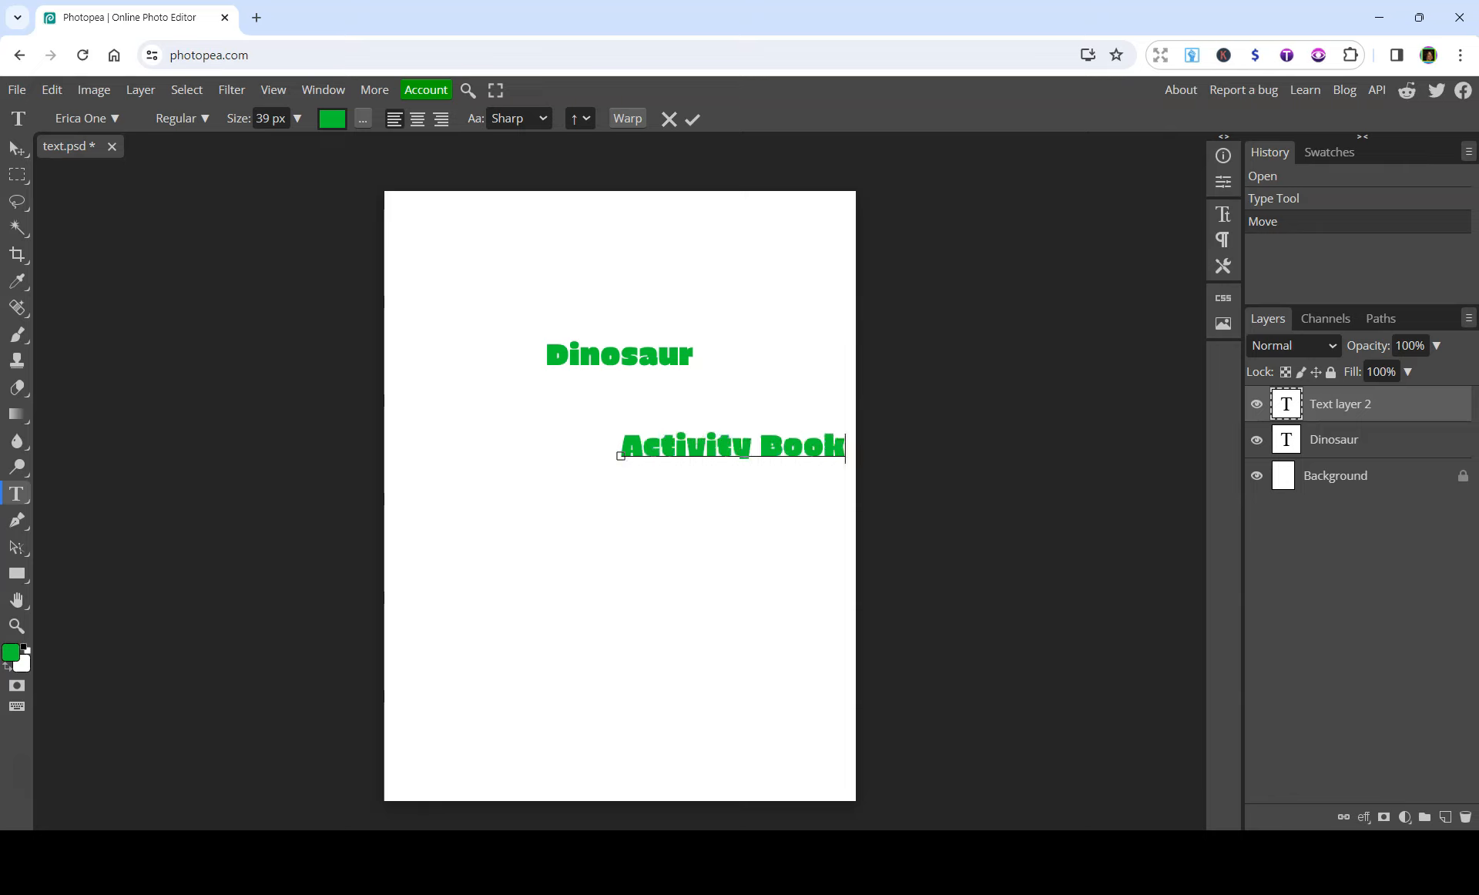
# Move the Activity Book text roughly centred beneath Dinosaur and shift Dinosaur slightly down towards it.
pyautogui.click(16, 147)
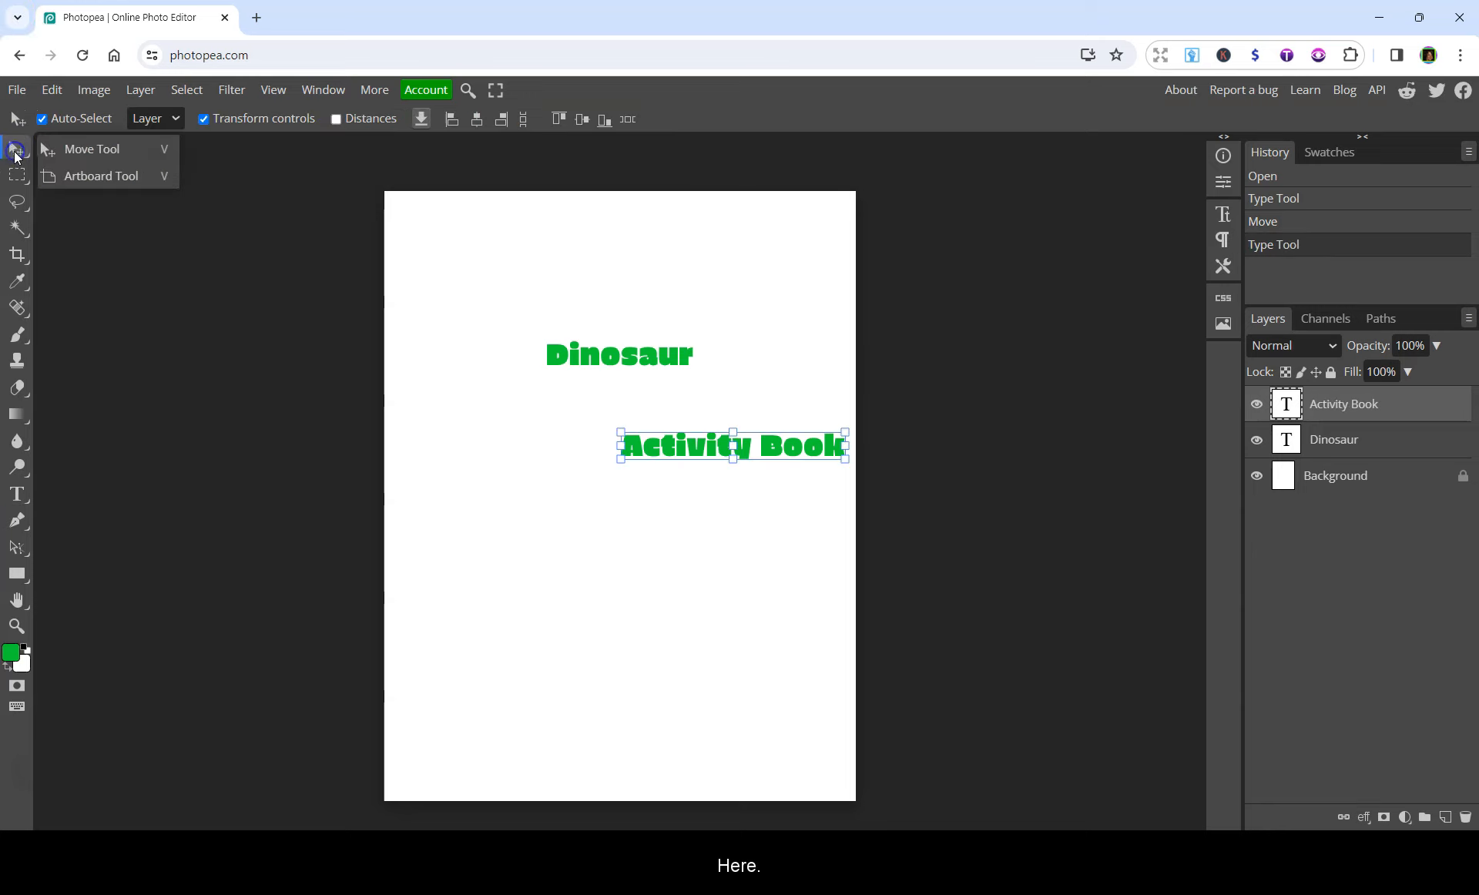
pyautogui.moveTo(680, 439); pyautogui.dragTo(579, 431)
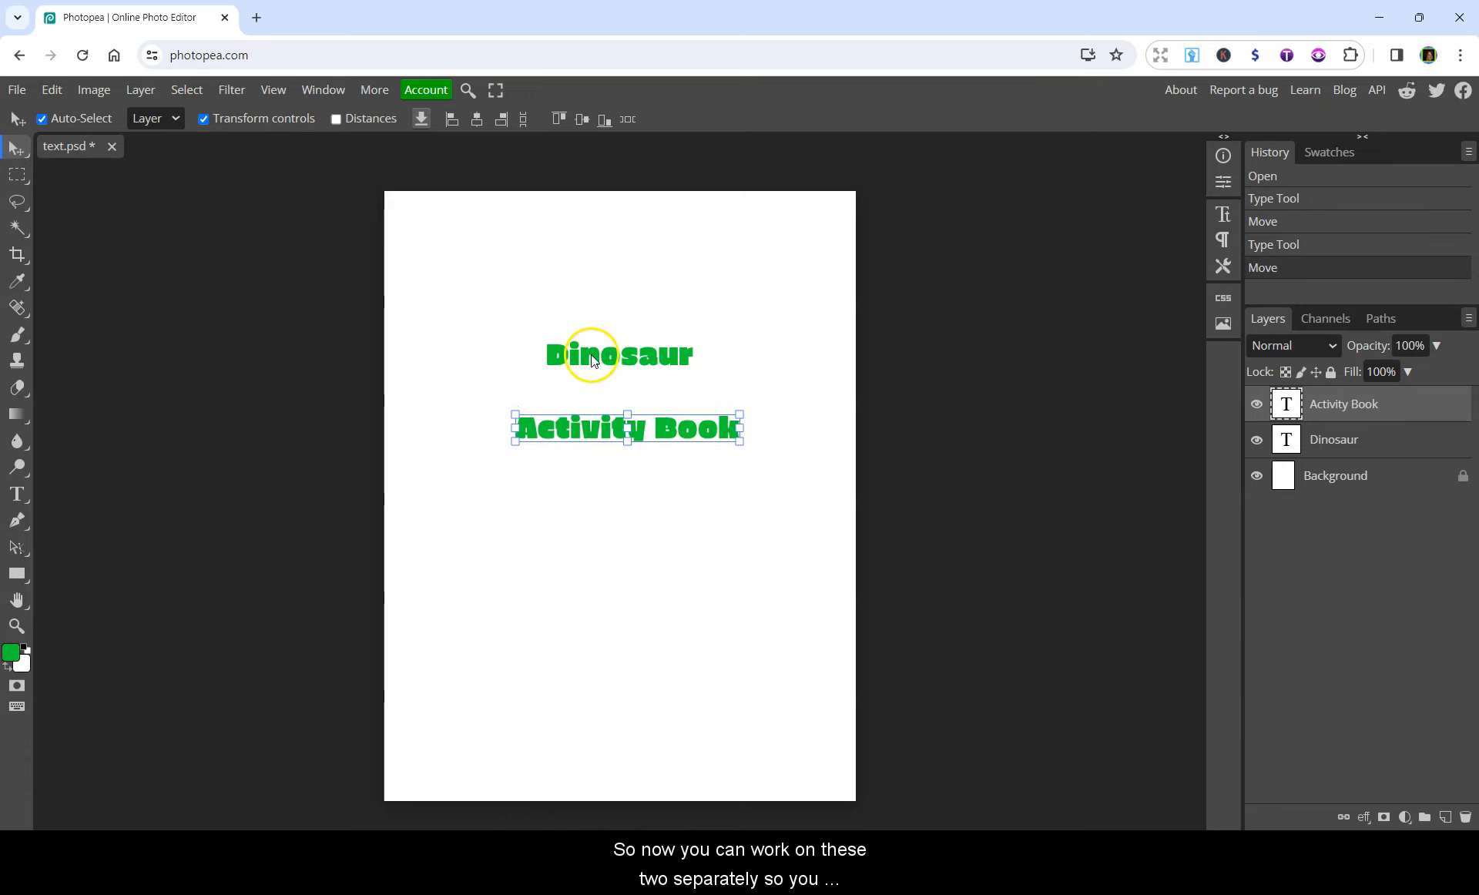
pyautogui.moveTo(595, 361); pyautogui.dragTo(594, 368)
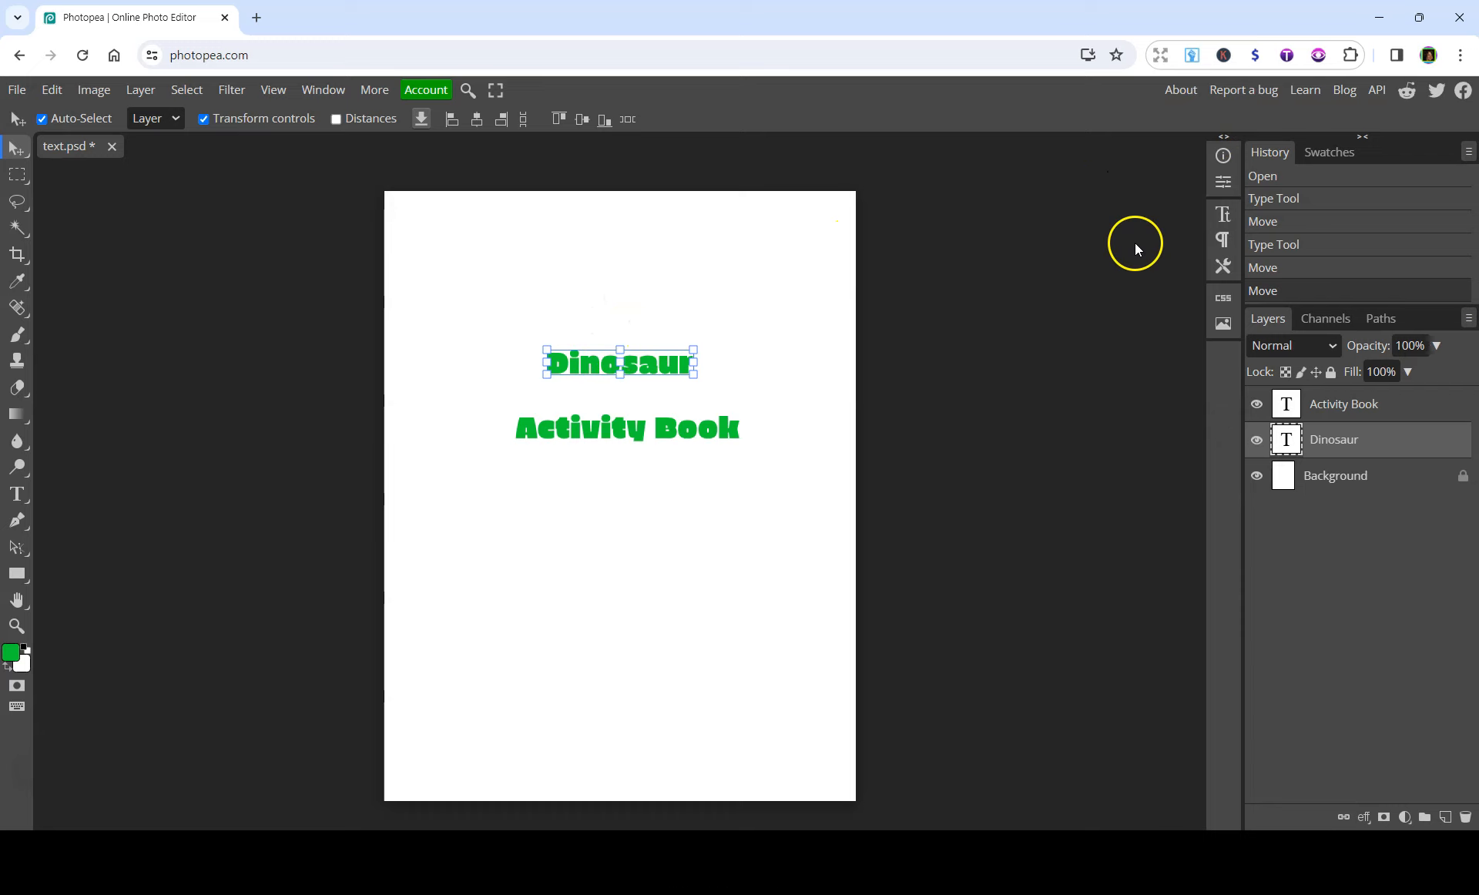
# Browse the available fonts and their previews in the character settings of the Dinosaur text.
pyautogui.click(1223, 214)
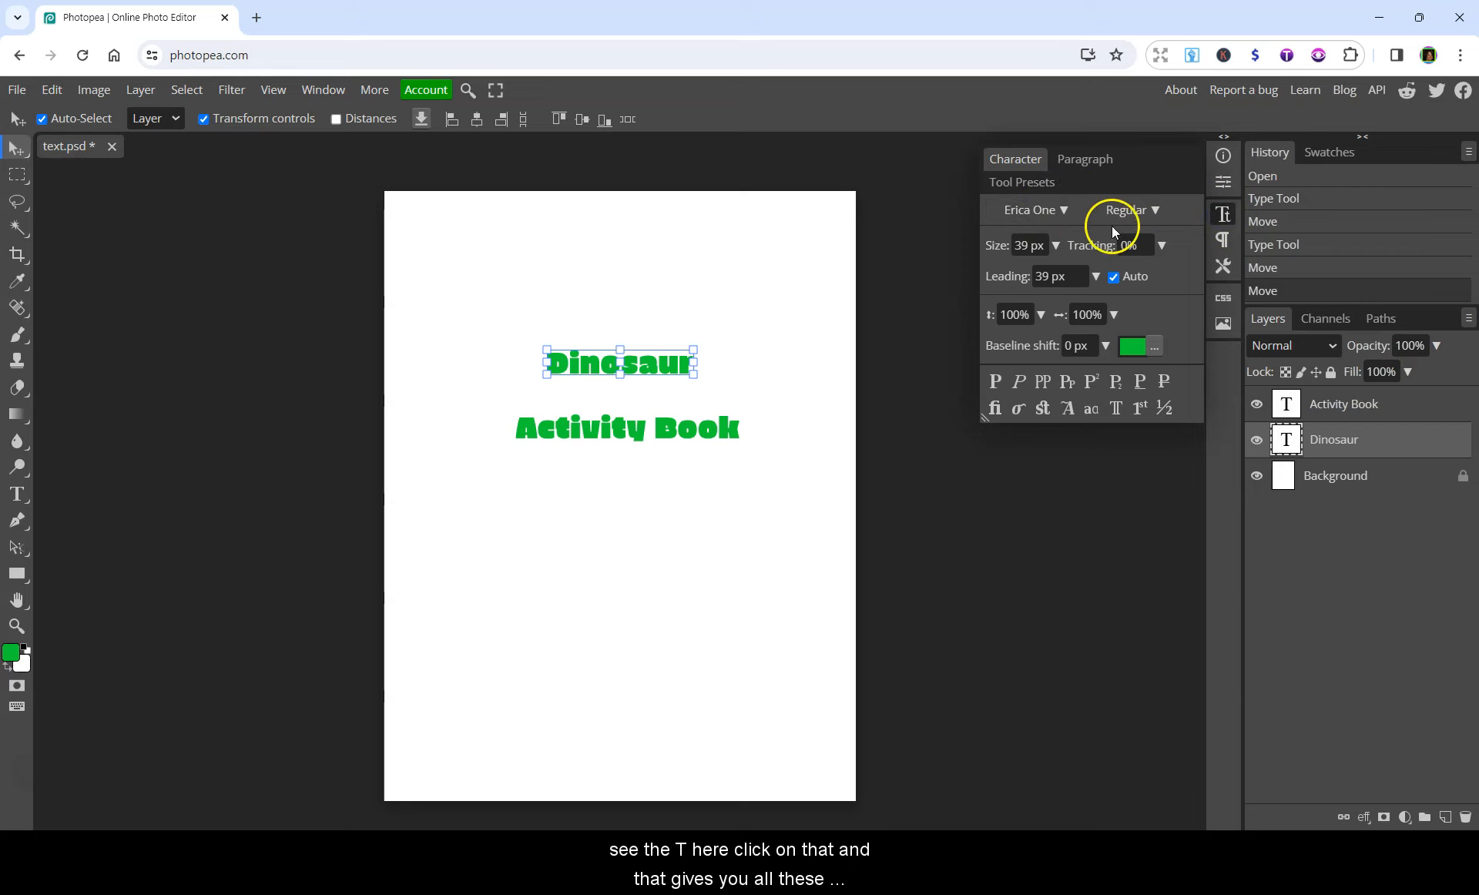
pyautogui.click(1062, 211)
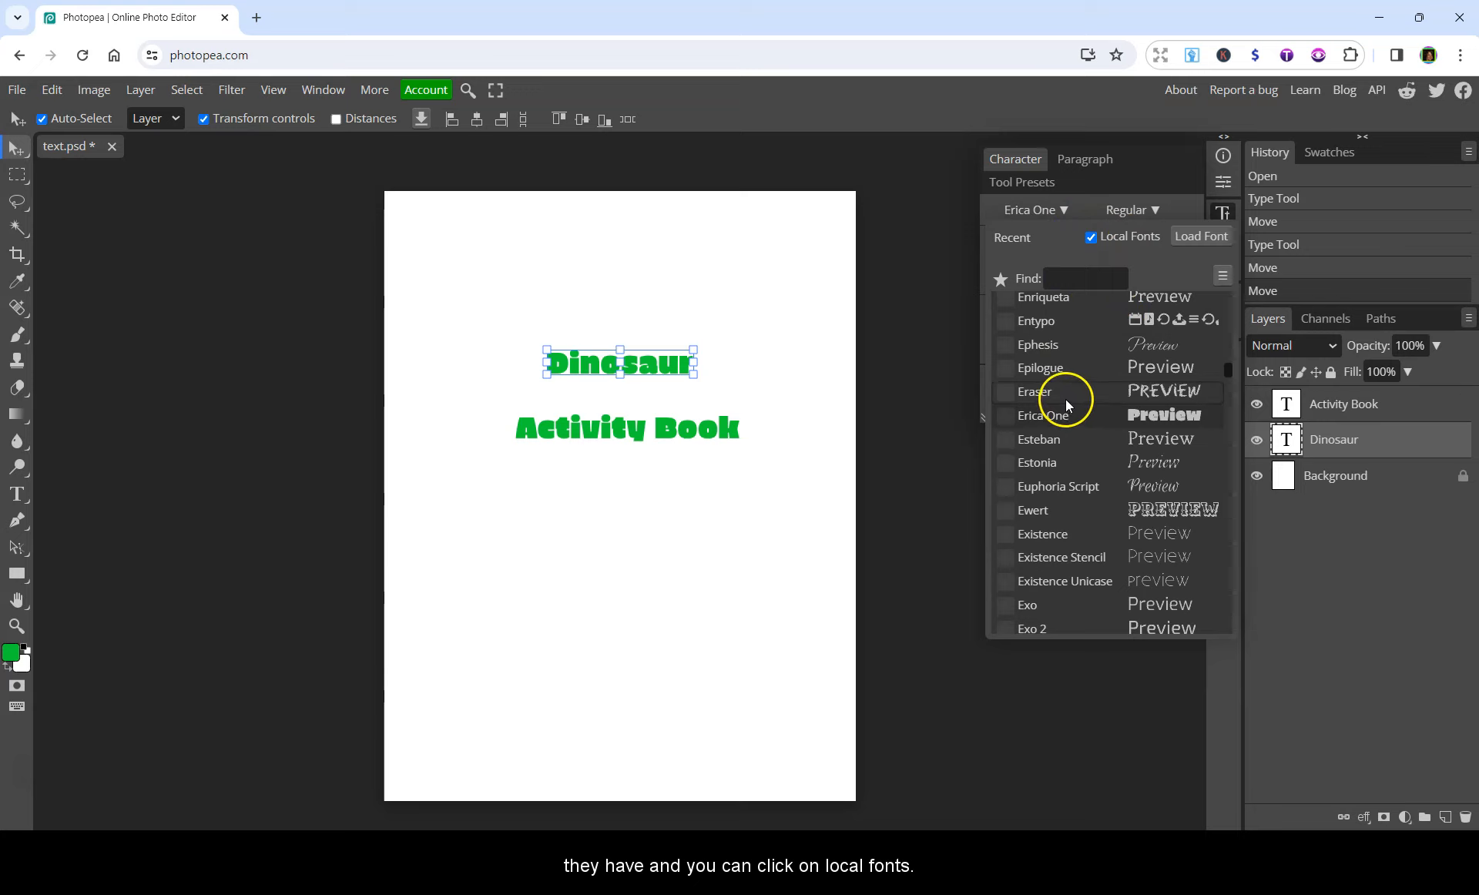
pyautogui.scroll(-5, 1065, 398)
pyautogui.scroll(-15, 1059, 388)
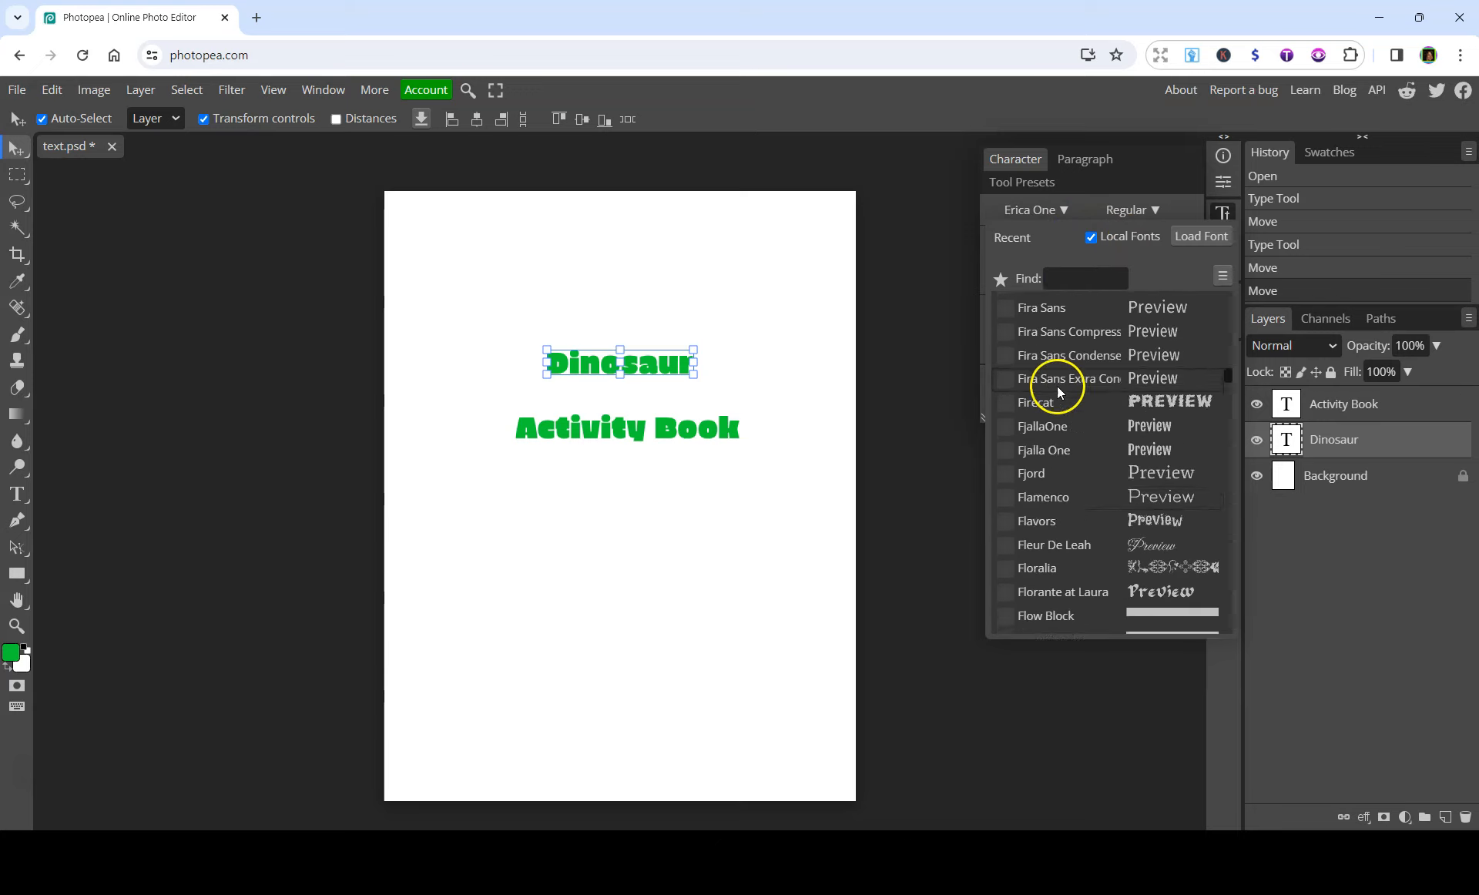
pyautogui.scroll(-20, 1052, 382)
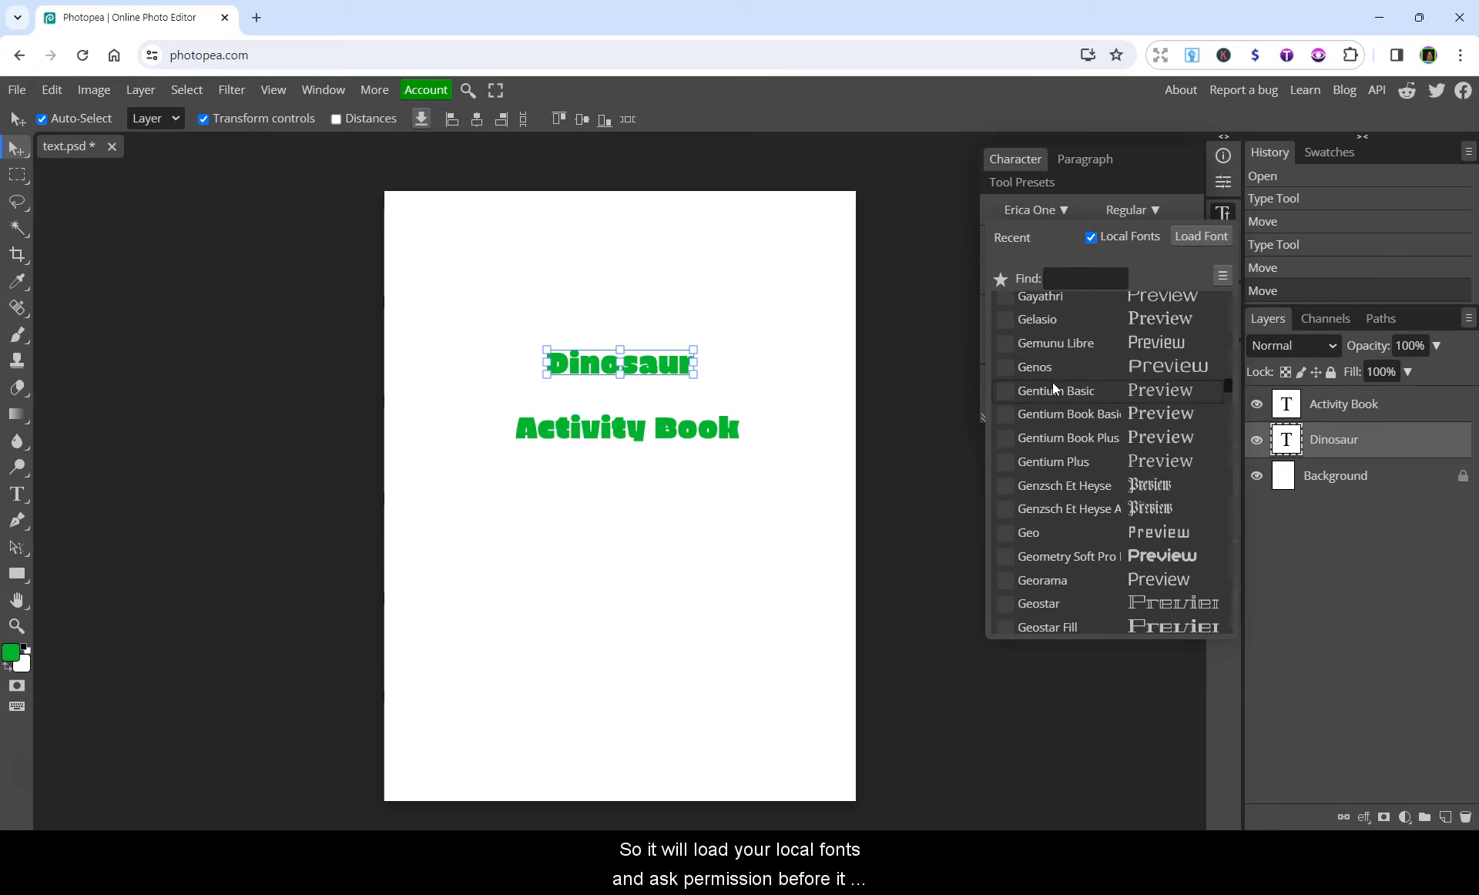
pyautogui.scroll(-20, 1049, 381)
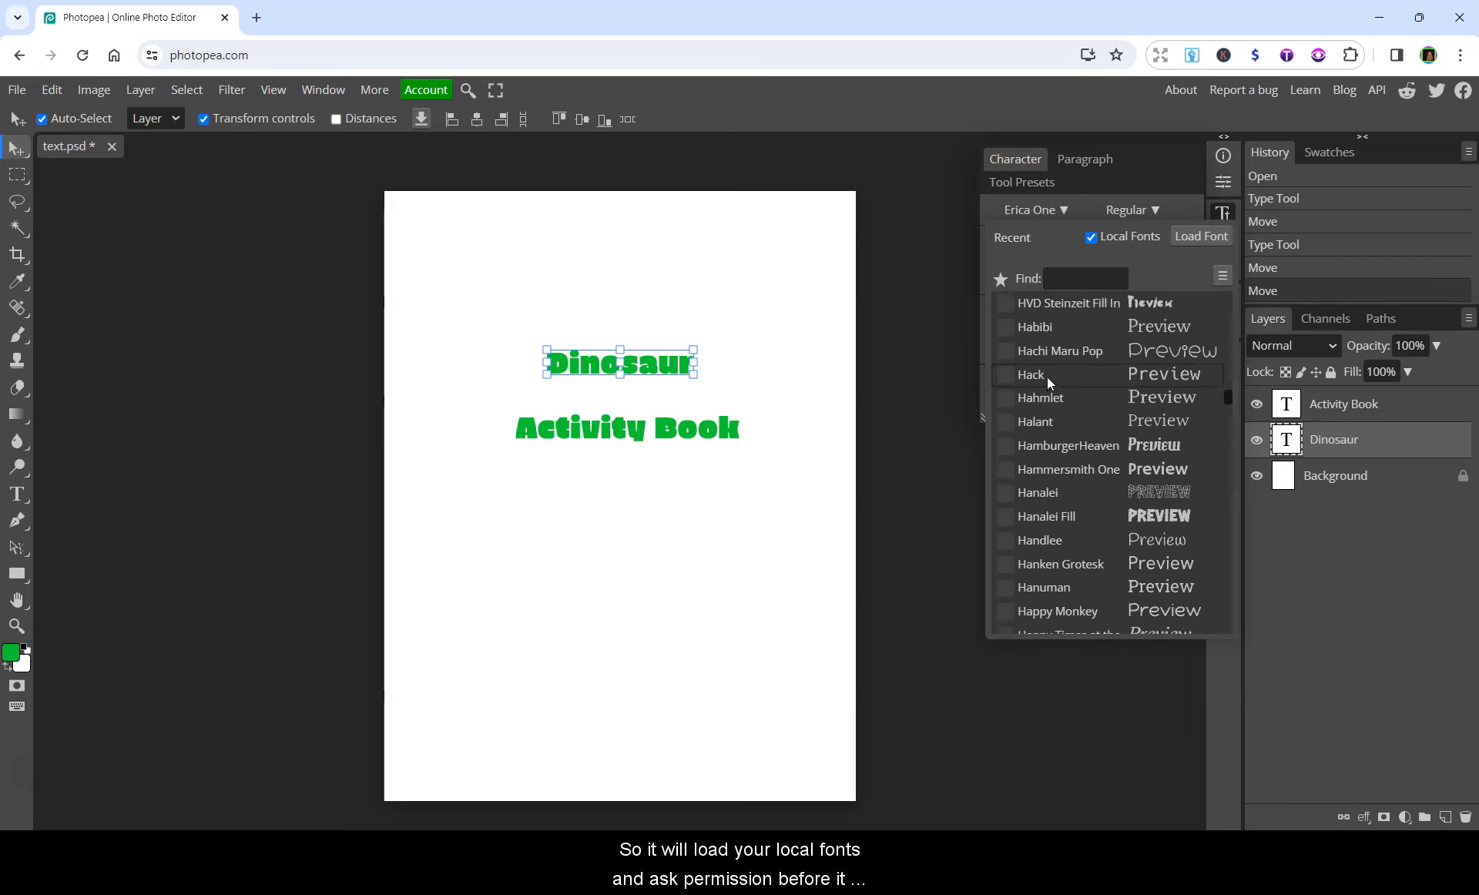
pyautogui.scroll(-20, 1048, 377)
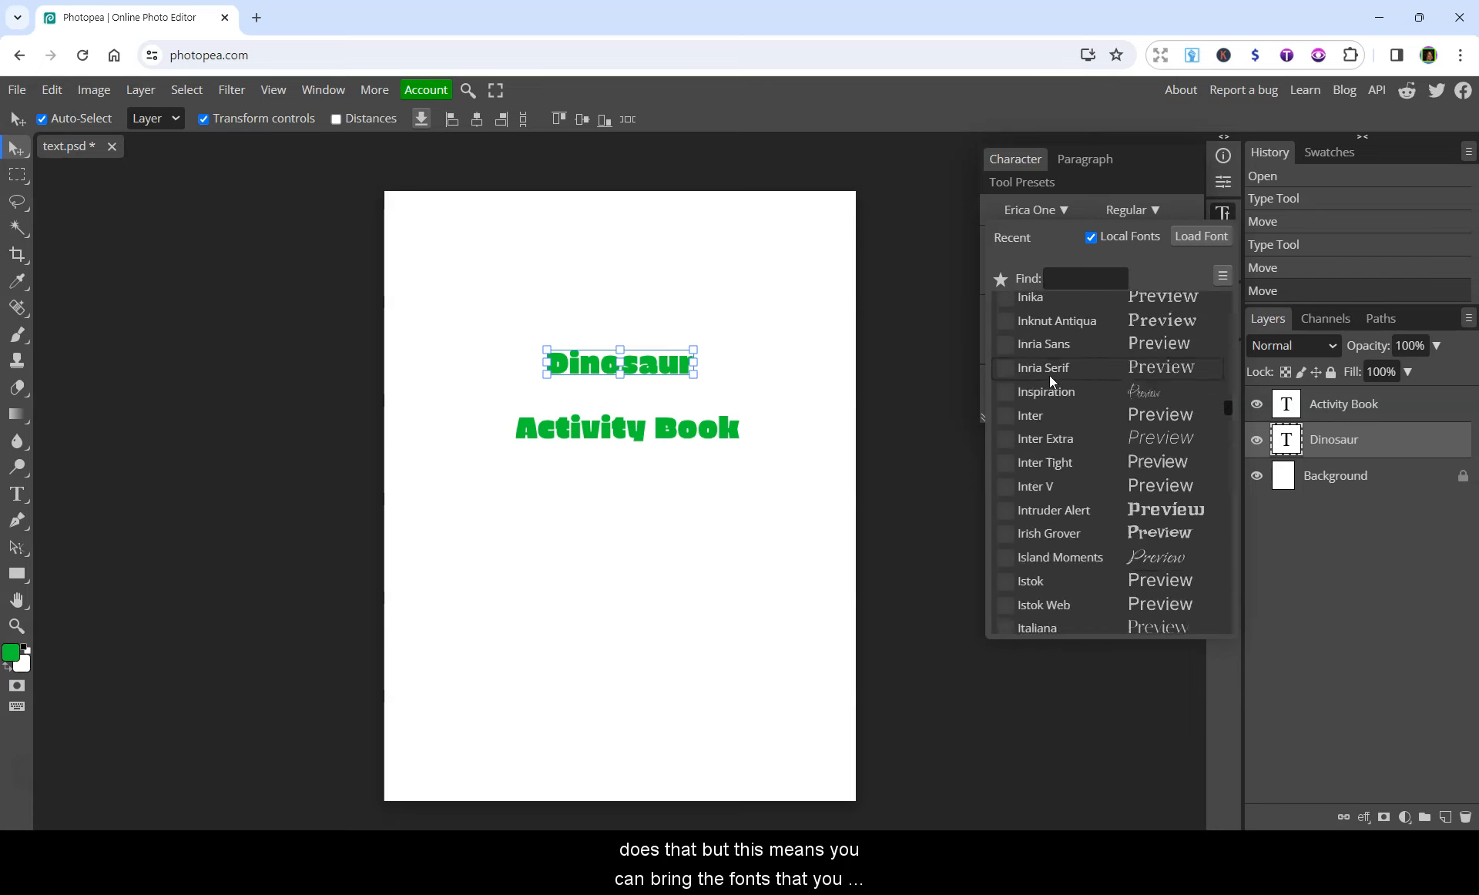
pyautogui.scroll(-20, 1049, 376)
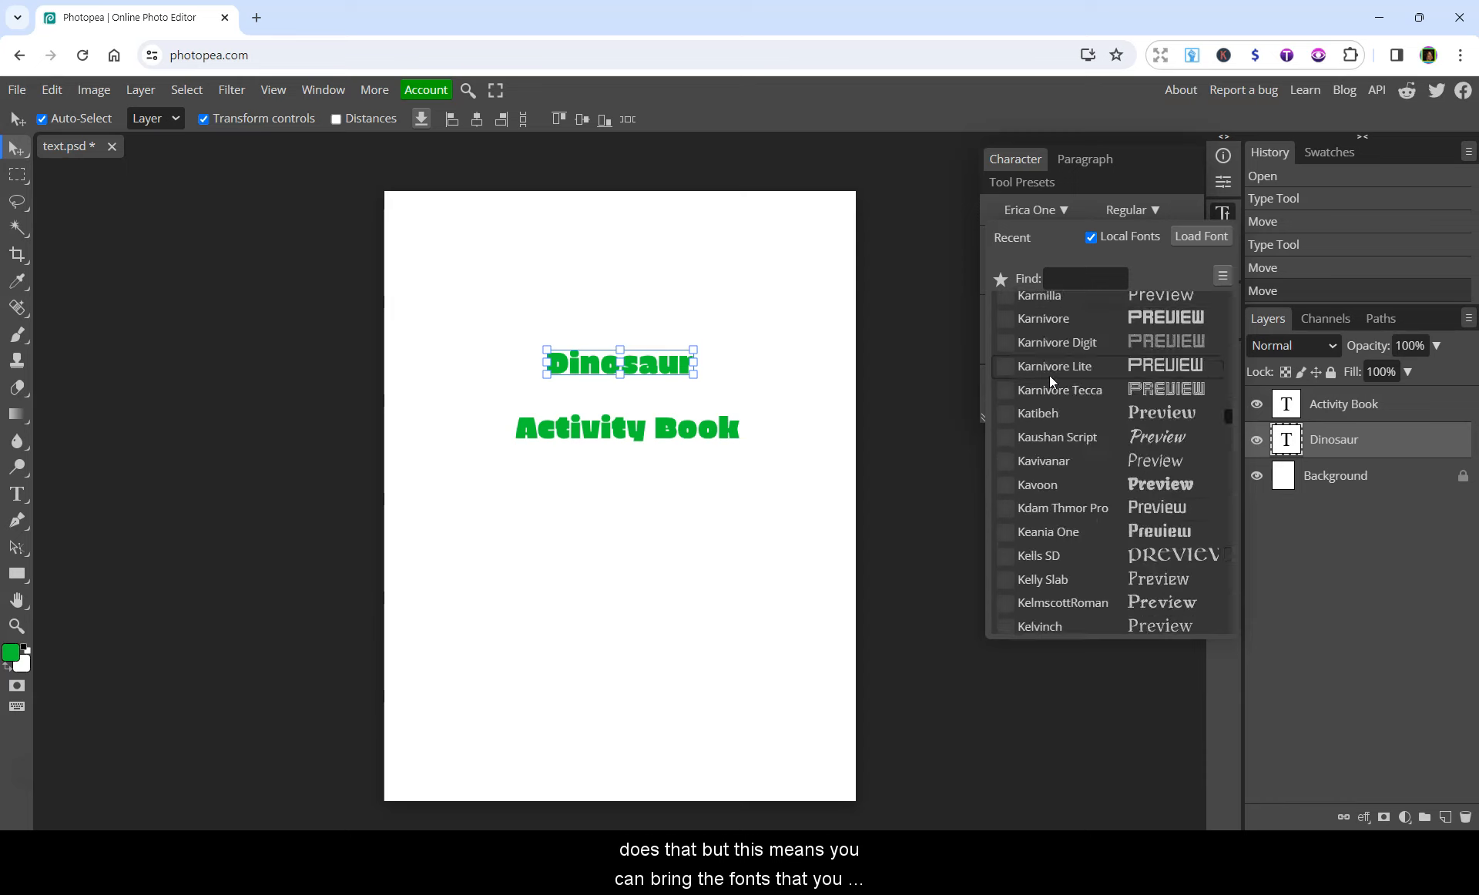
pyautogui.scroll(-10, 1047, 373)
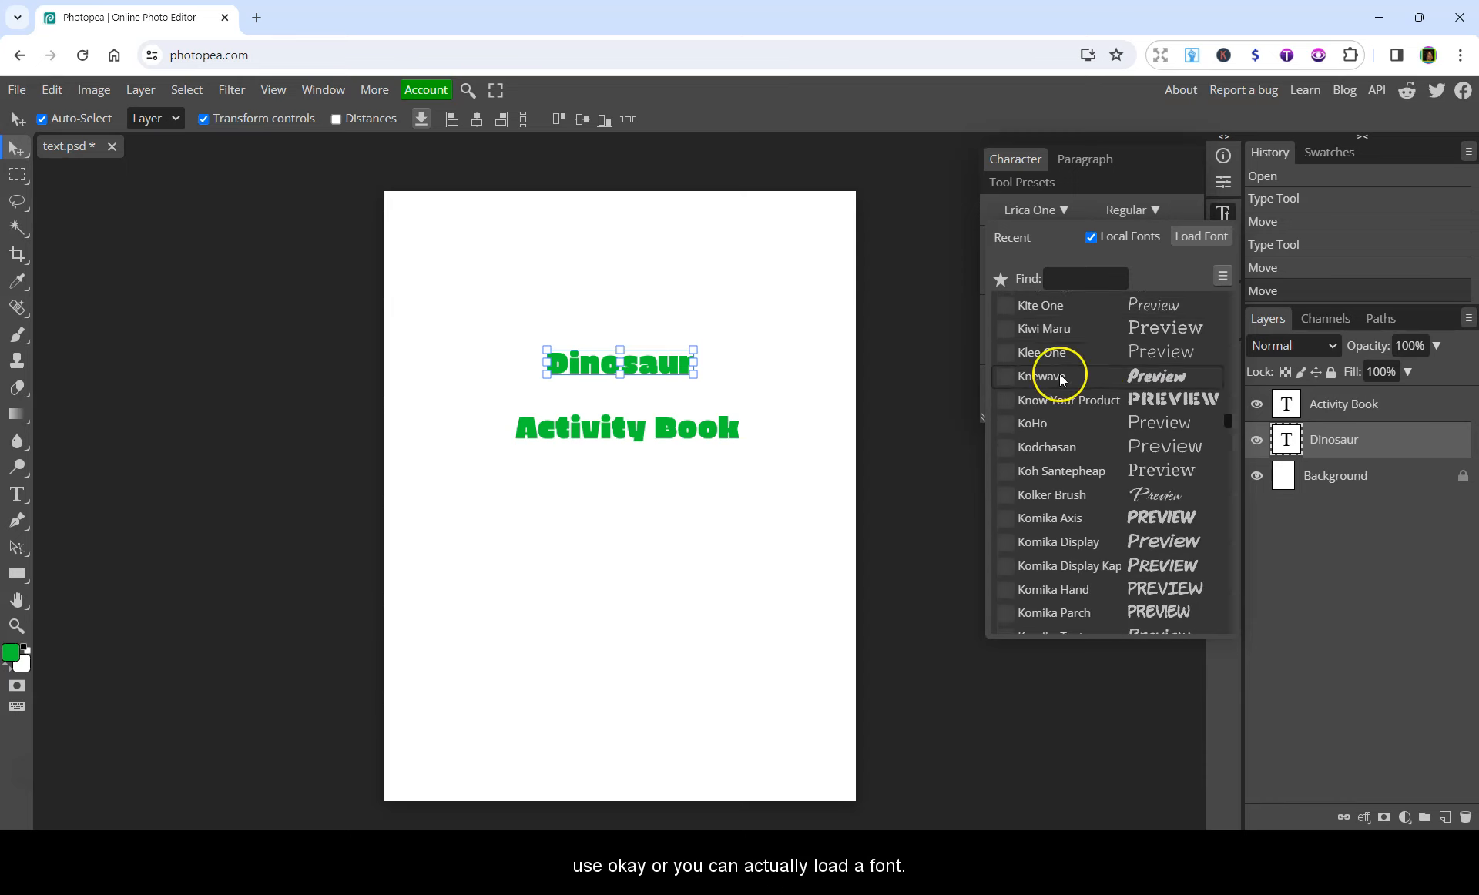
pyautogui.click(1203, 236)
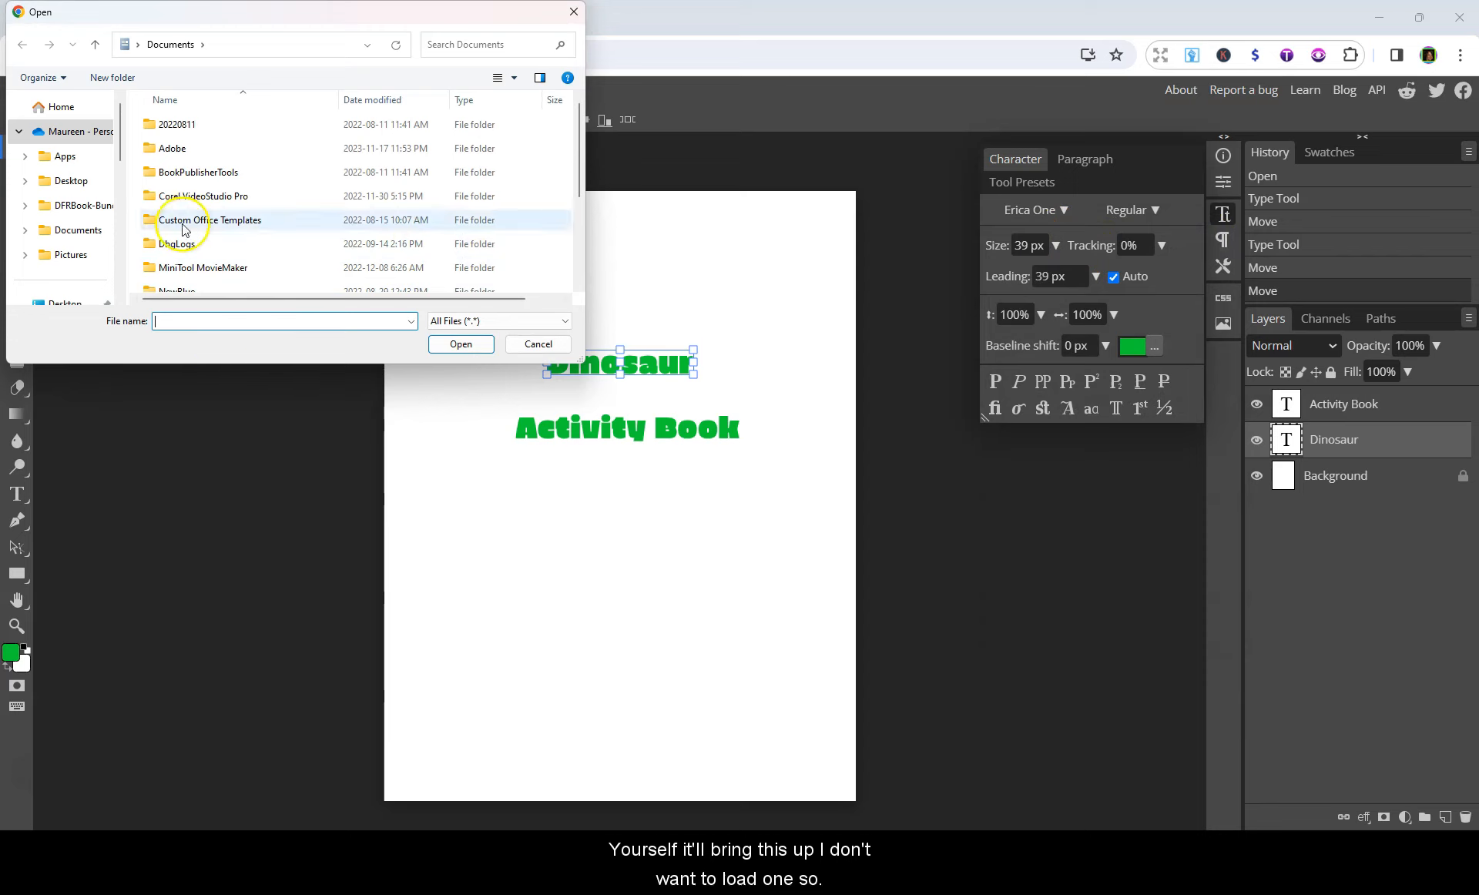
pyautogui.click(543, 344)
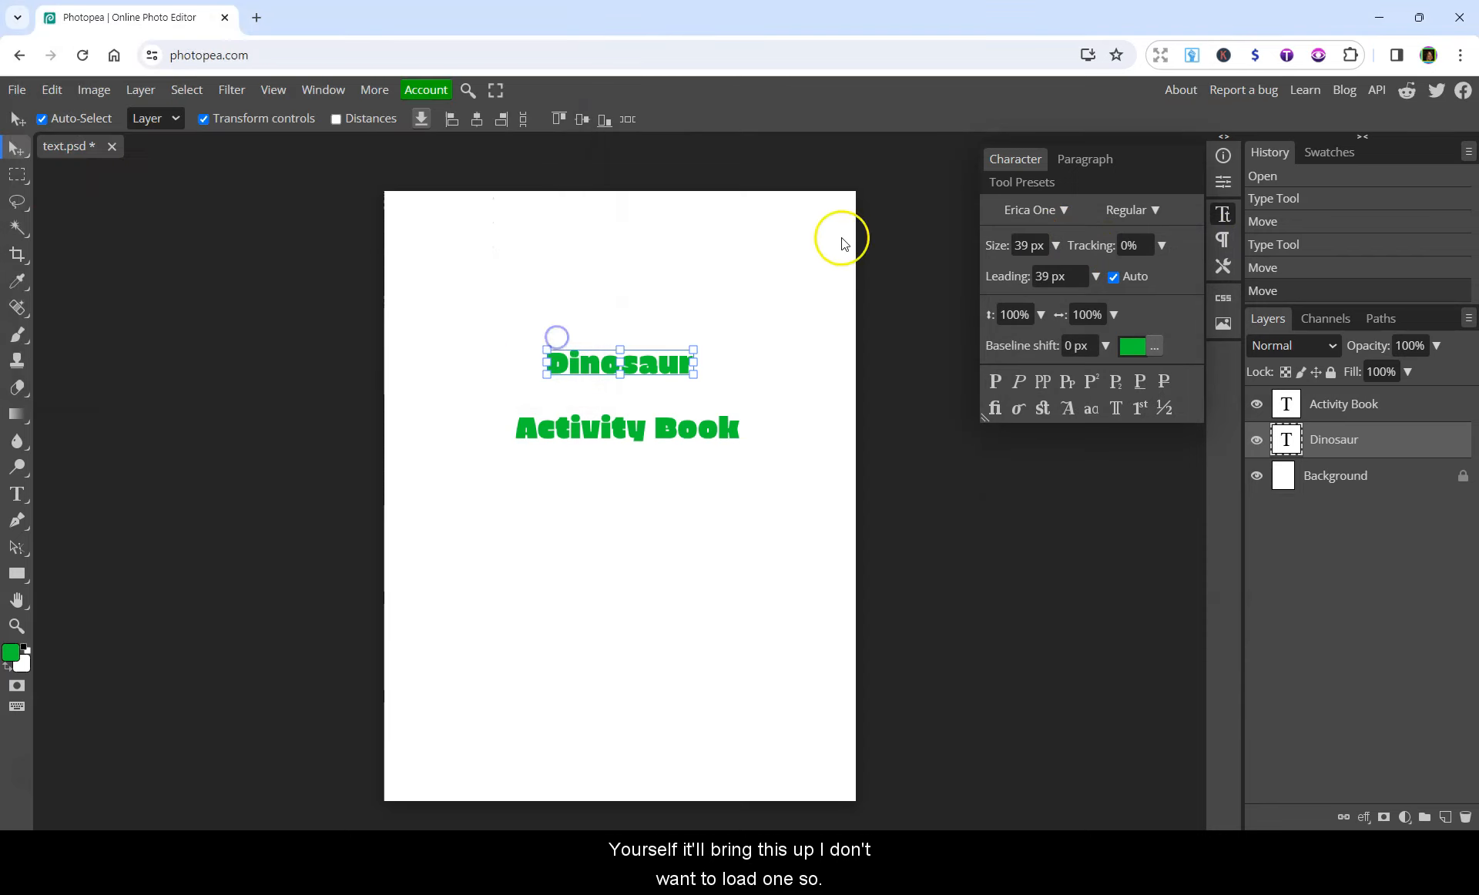
pyautogui.click(1064, 210)
pyautogui.click(1065, 209)
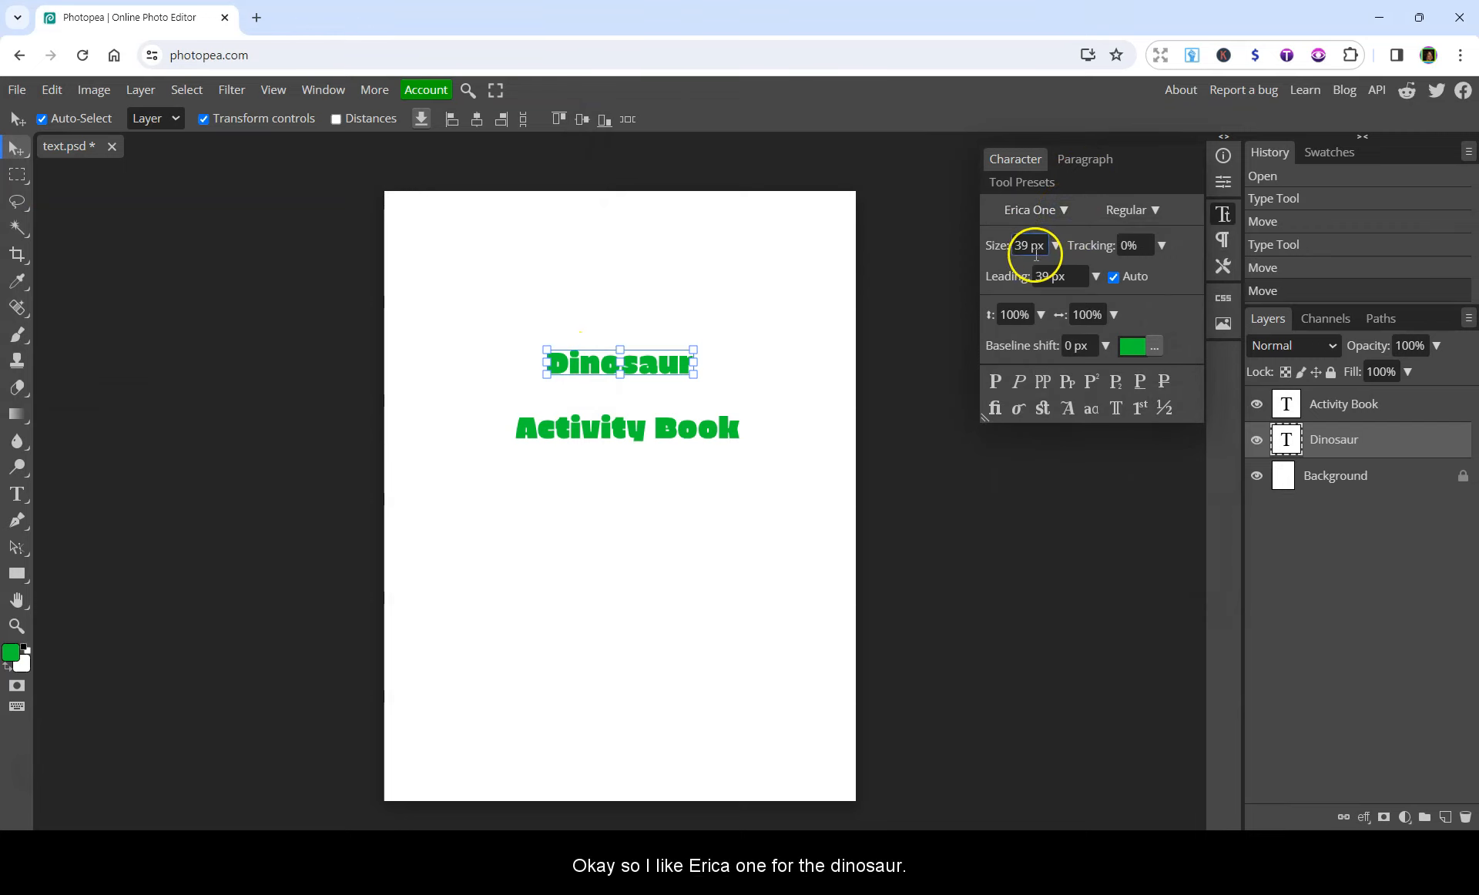
# Increase the font size of the Dinosaur text to 100 px.
pyautogui.click(1055, 246)
pyautogui.moveTo(1034, 275); pyautogui.dragTo(1044, 277)
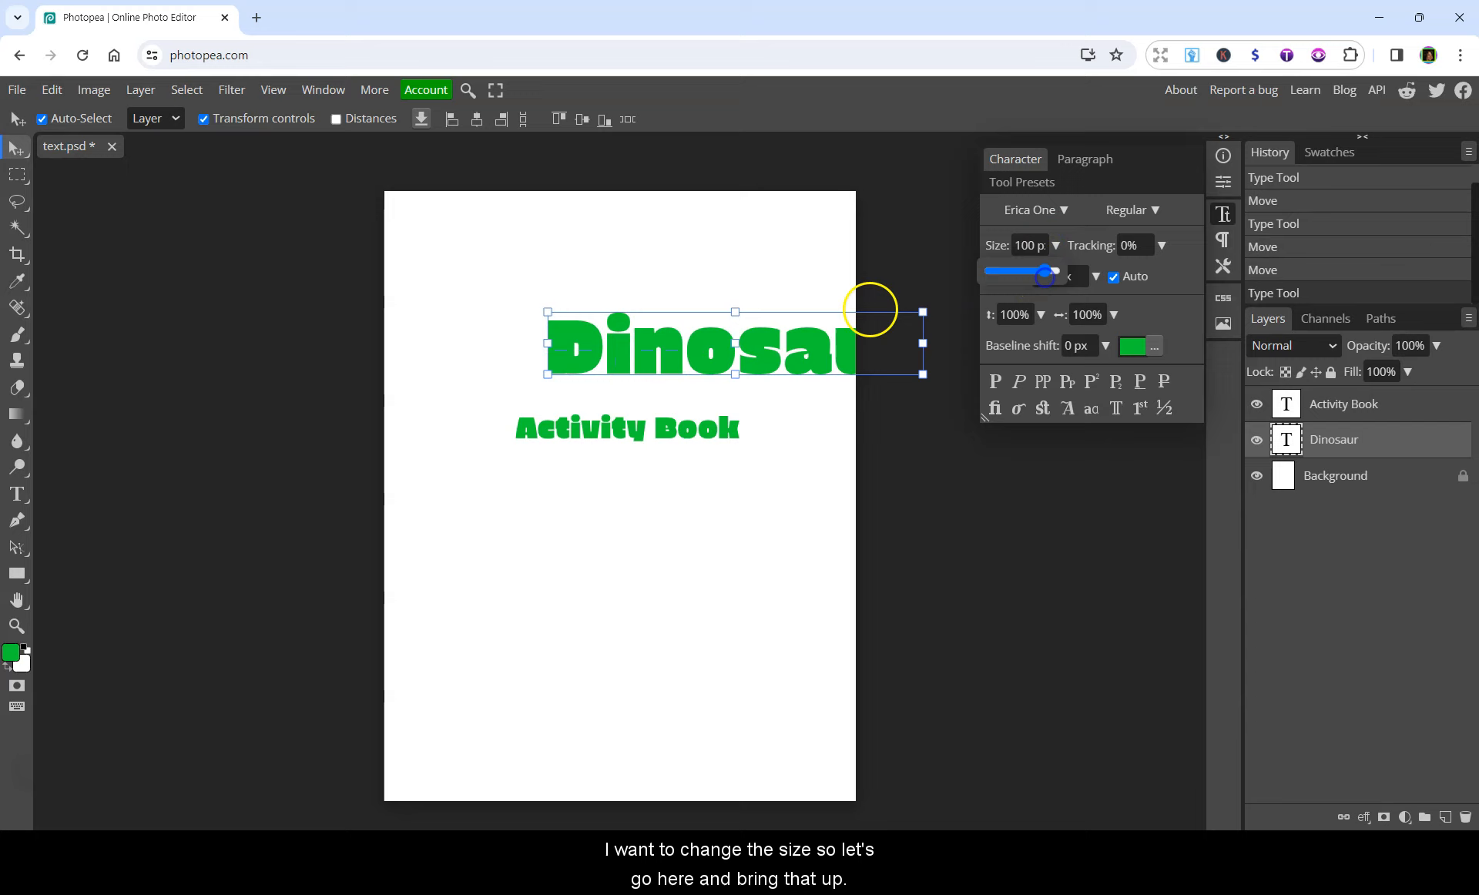
# Move the enlarged Dinosaur text fully onto the page, roughly centred above Activity Book.
pyautogui.moveTo(755, 337); pyautogui.dragTo(639, 316)
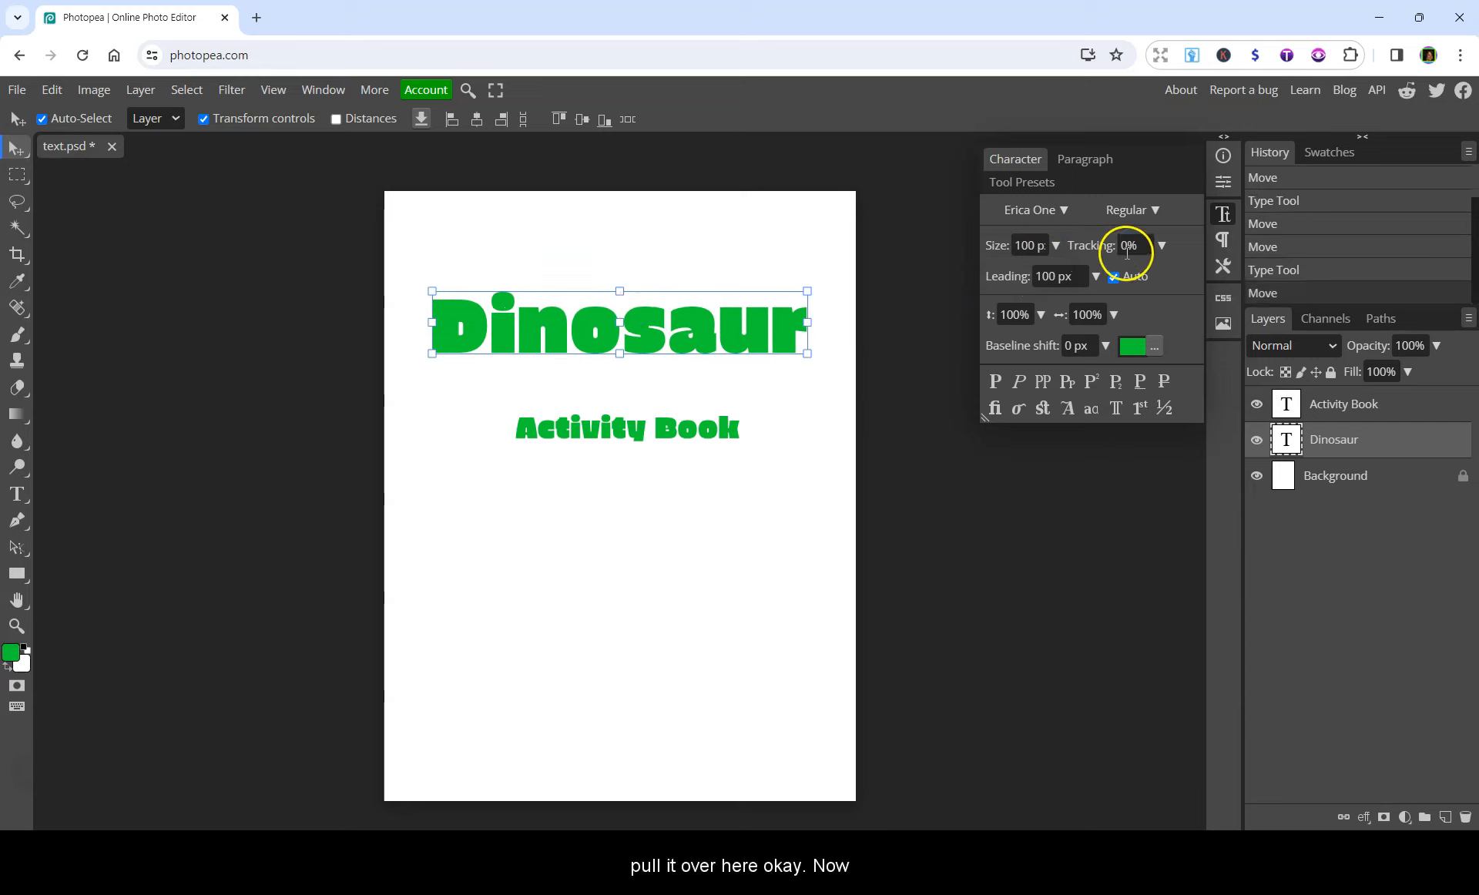
pyautogui.click(1118, 255)
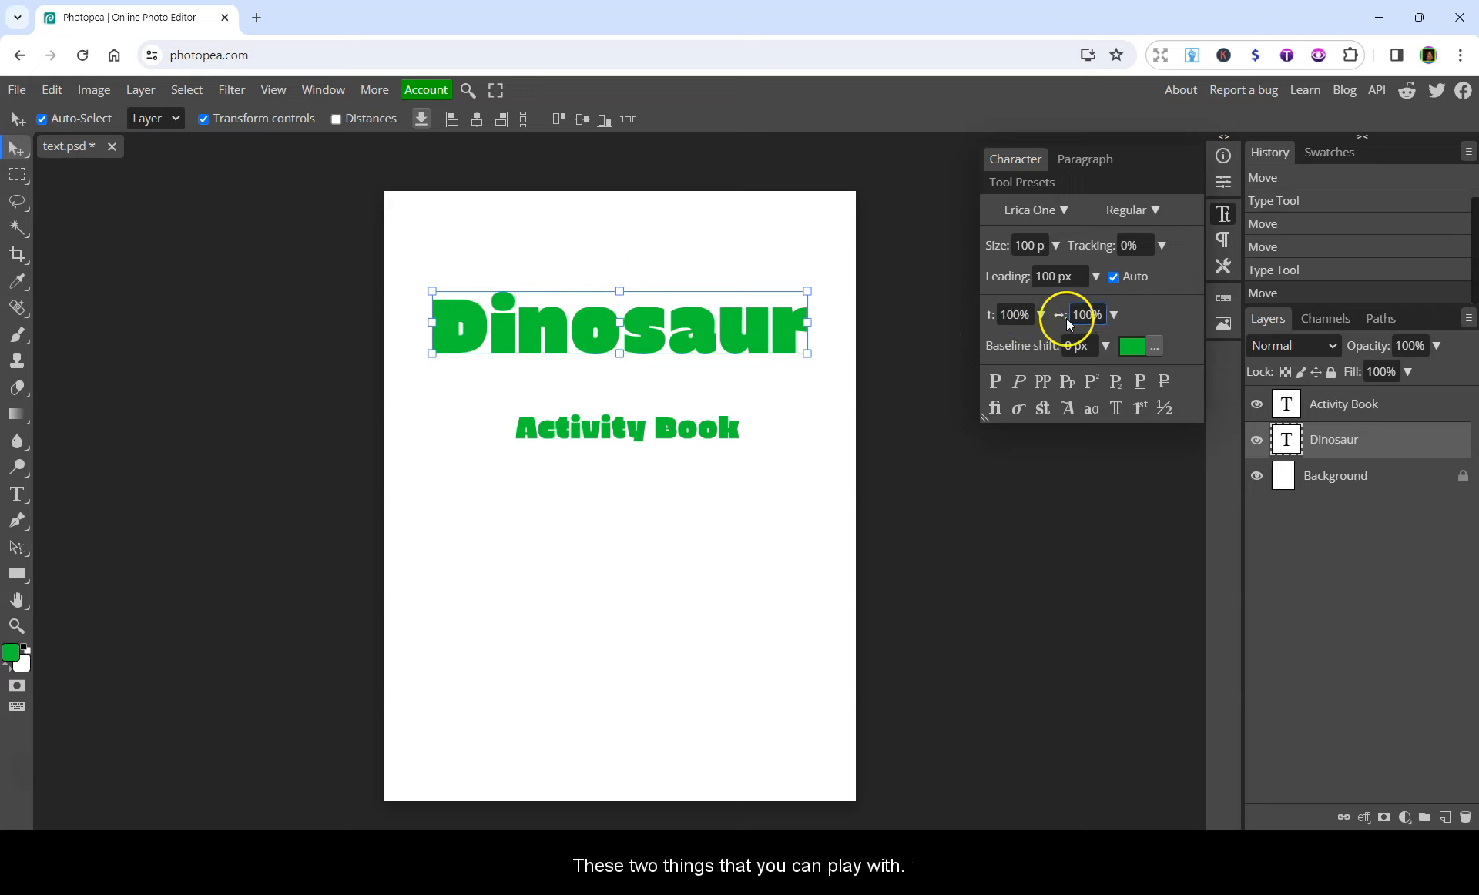
# Try stretching the Dinosaur text to 188% vertical scale and narrowing it to 76% horizontal scale.
pyautogui.click(1040, 315)
pyautogui.moveTo(1003, 339); pyautogui.dragTo(1020, 339)
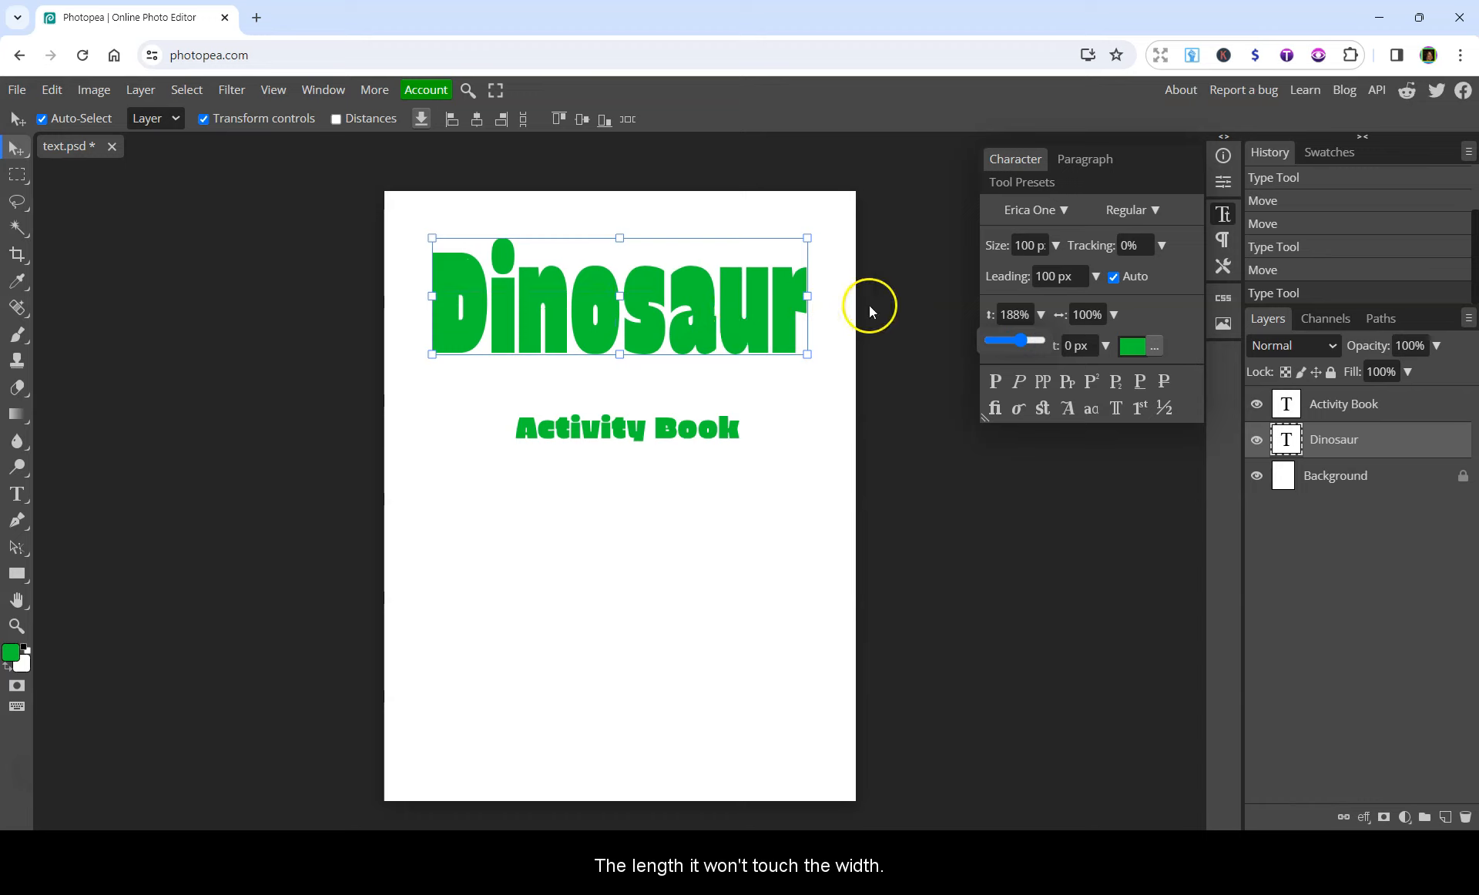
pyautogui.click(1114, 314)
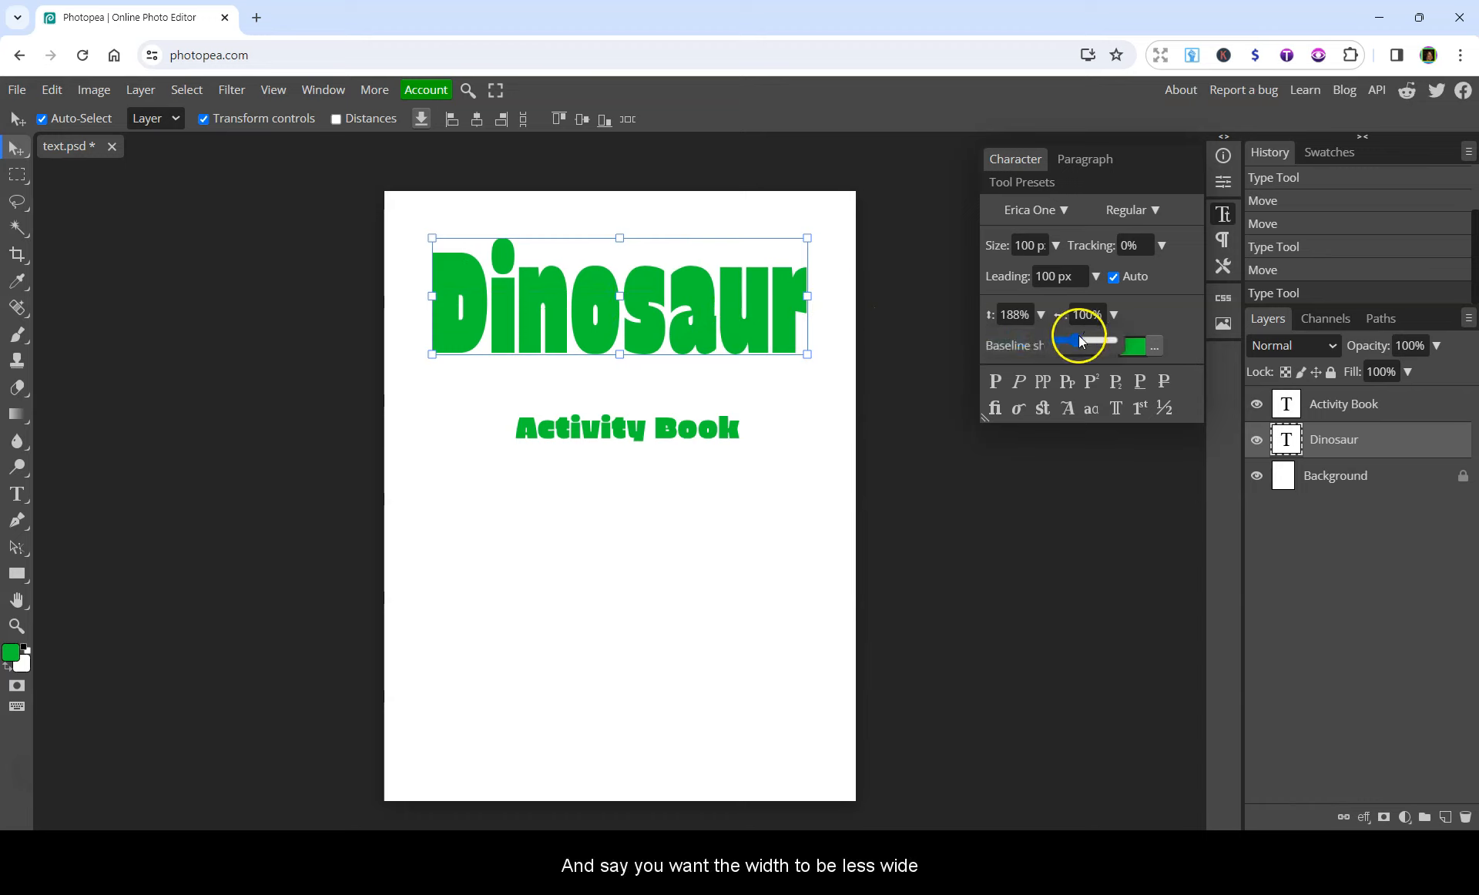
pyautogui.moveTo(1073, 343); pyautogui.dragTo(1073, 346)
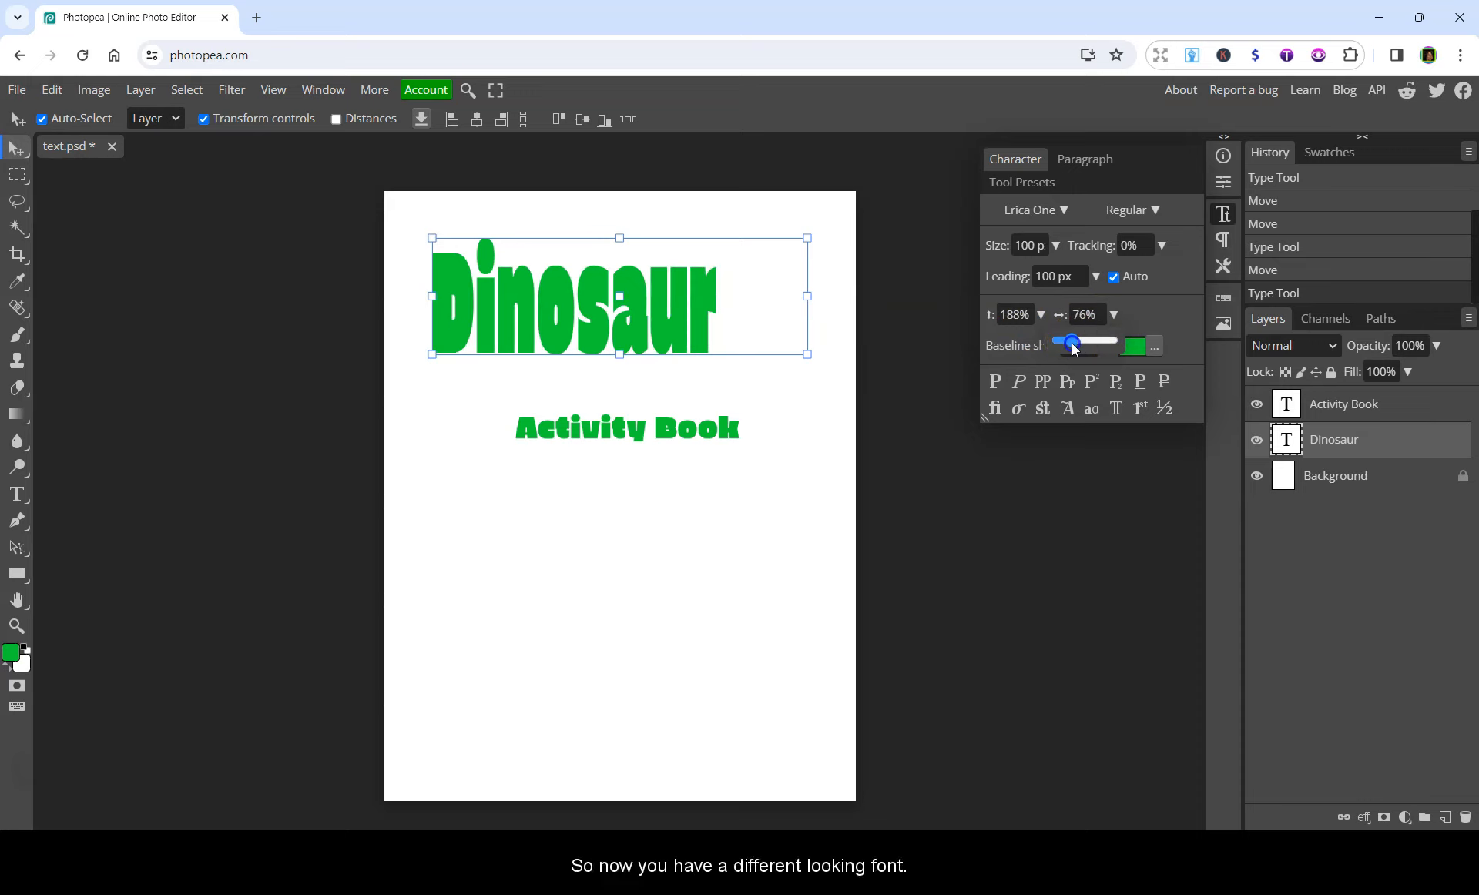
pyautogui.moveTo(1071, 344); pyautogui.dragTo(1072, 344)
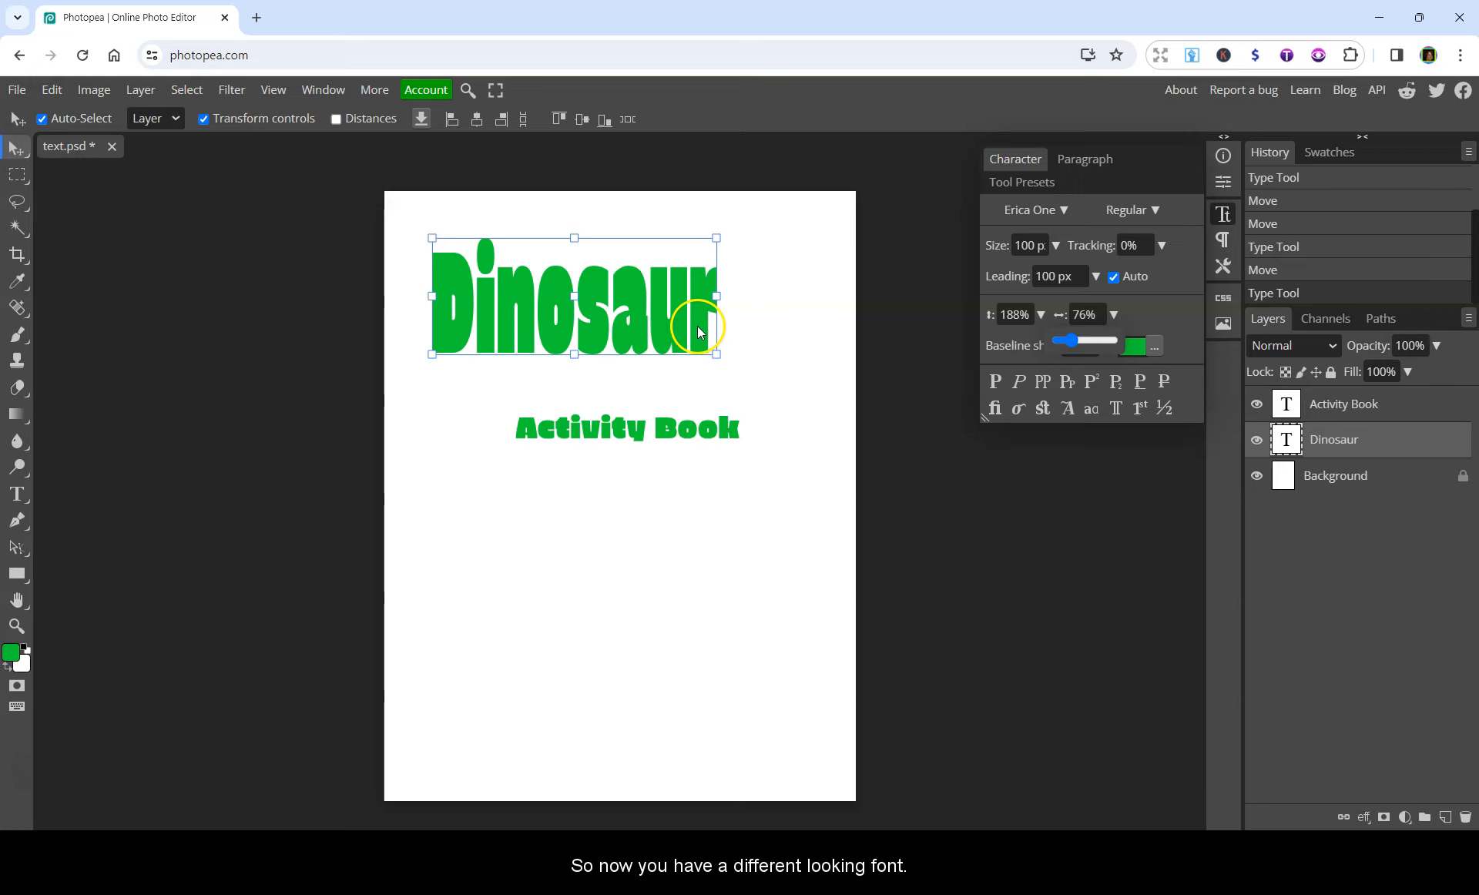
# Set both the horizontal and the vertical scale of the Dinosaur text to 102%.
pyautogui.moveTo(1069, 346); pyautogui.dragTo(1078, 348)
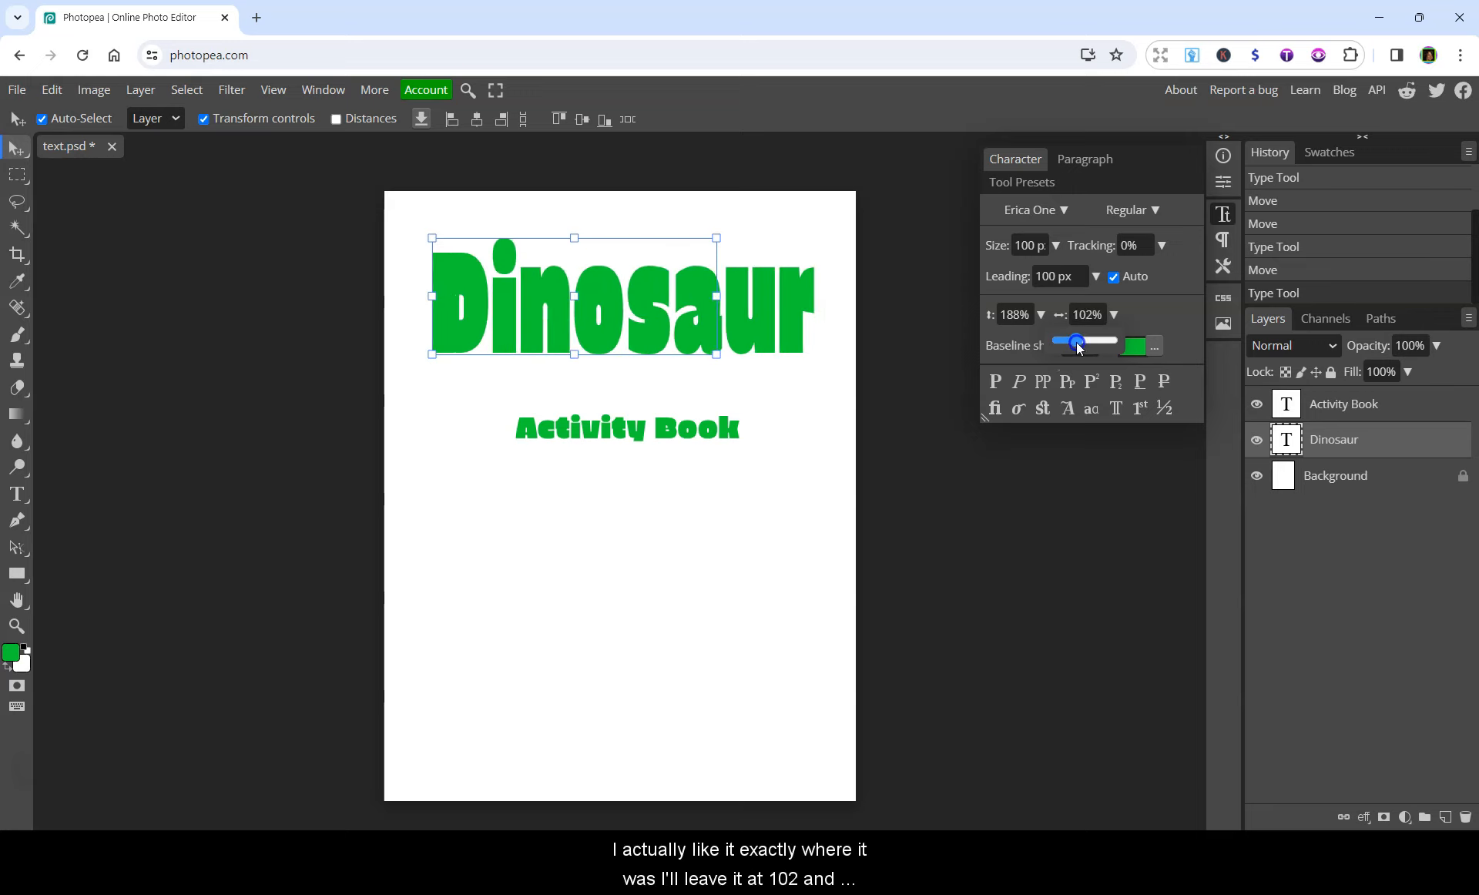
pyautogui.click(1065, 317)
pyautogui.click(1039, 314)
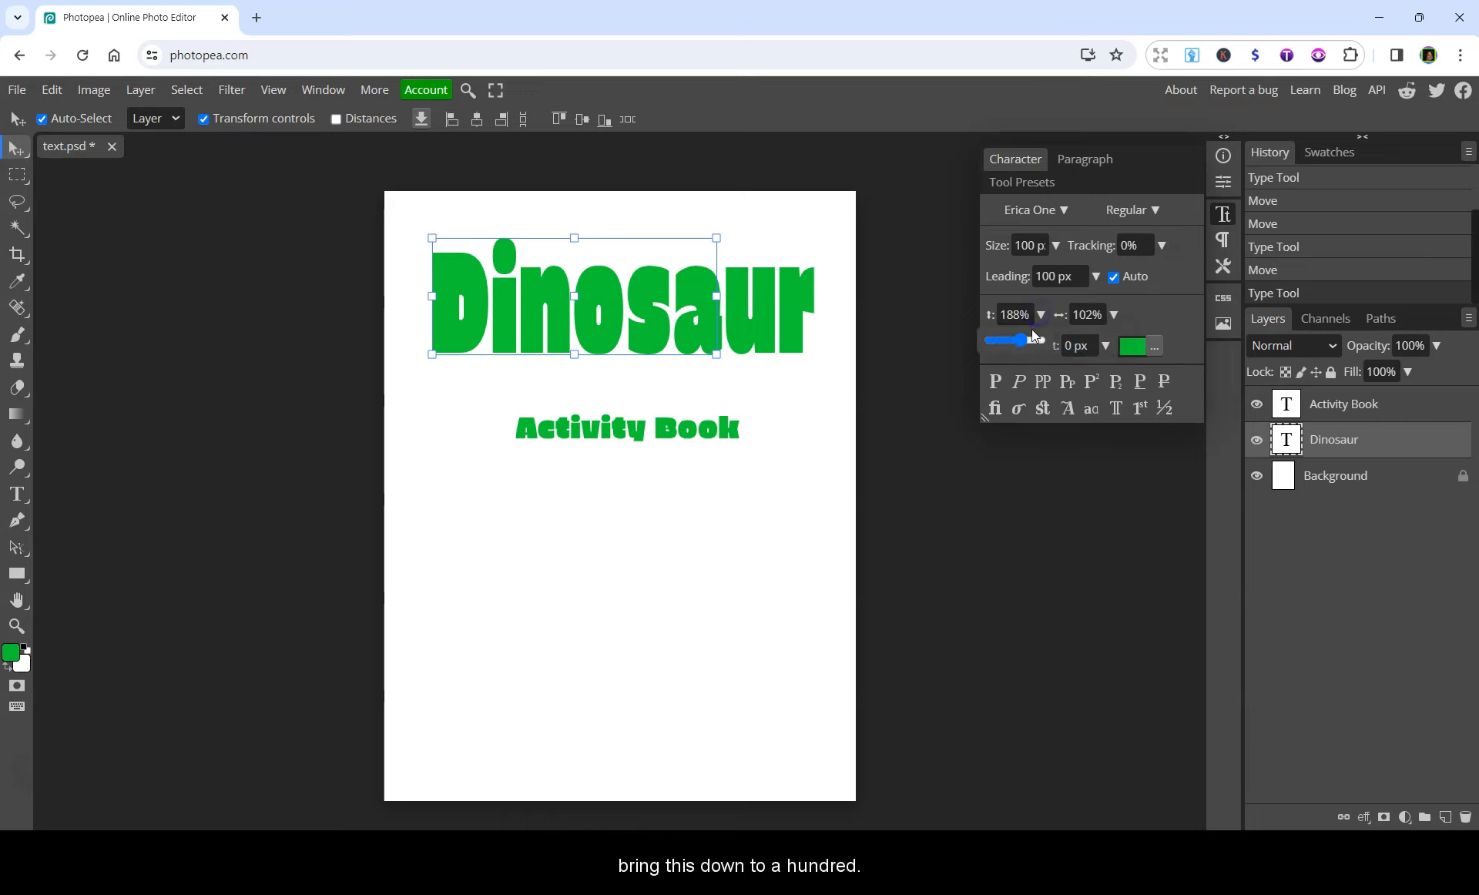
pyautogui.moveTo(1019, 339); pyautogui.dragTo(1006, 339)
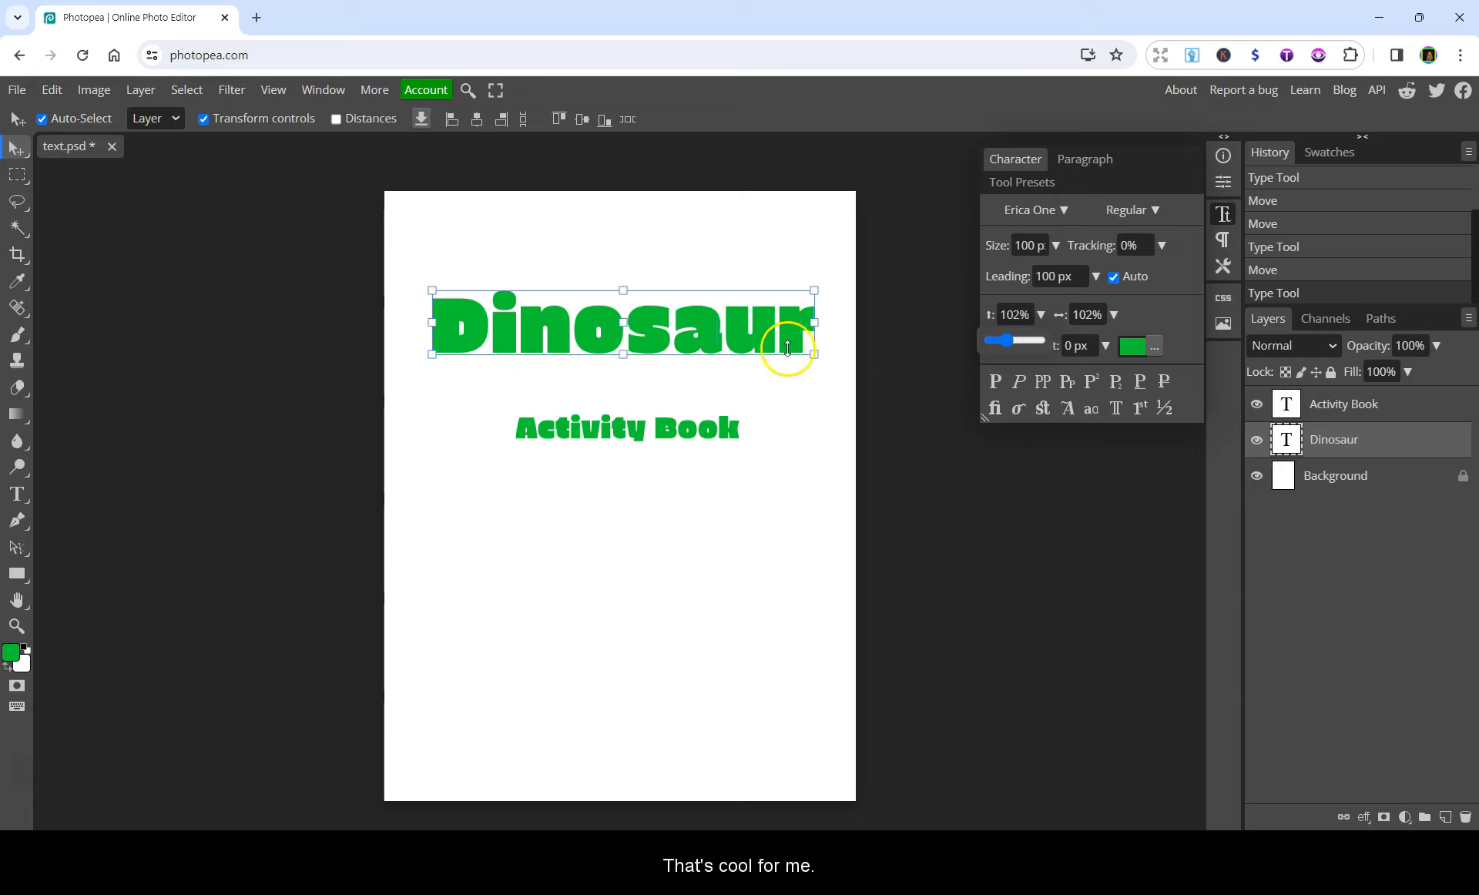
# Centre both text layers horizontally on the page, shifting Dinosaur slightly down and Activity Book slightly up to bring them closer.
pyautogui.moveTo(707, 329); pyautogui.dragTo(709, 345)
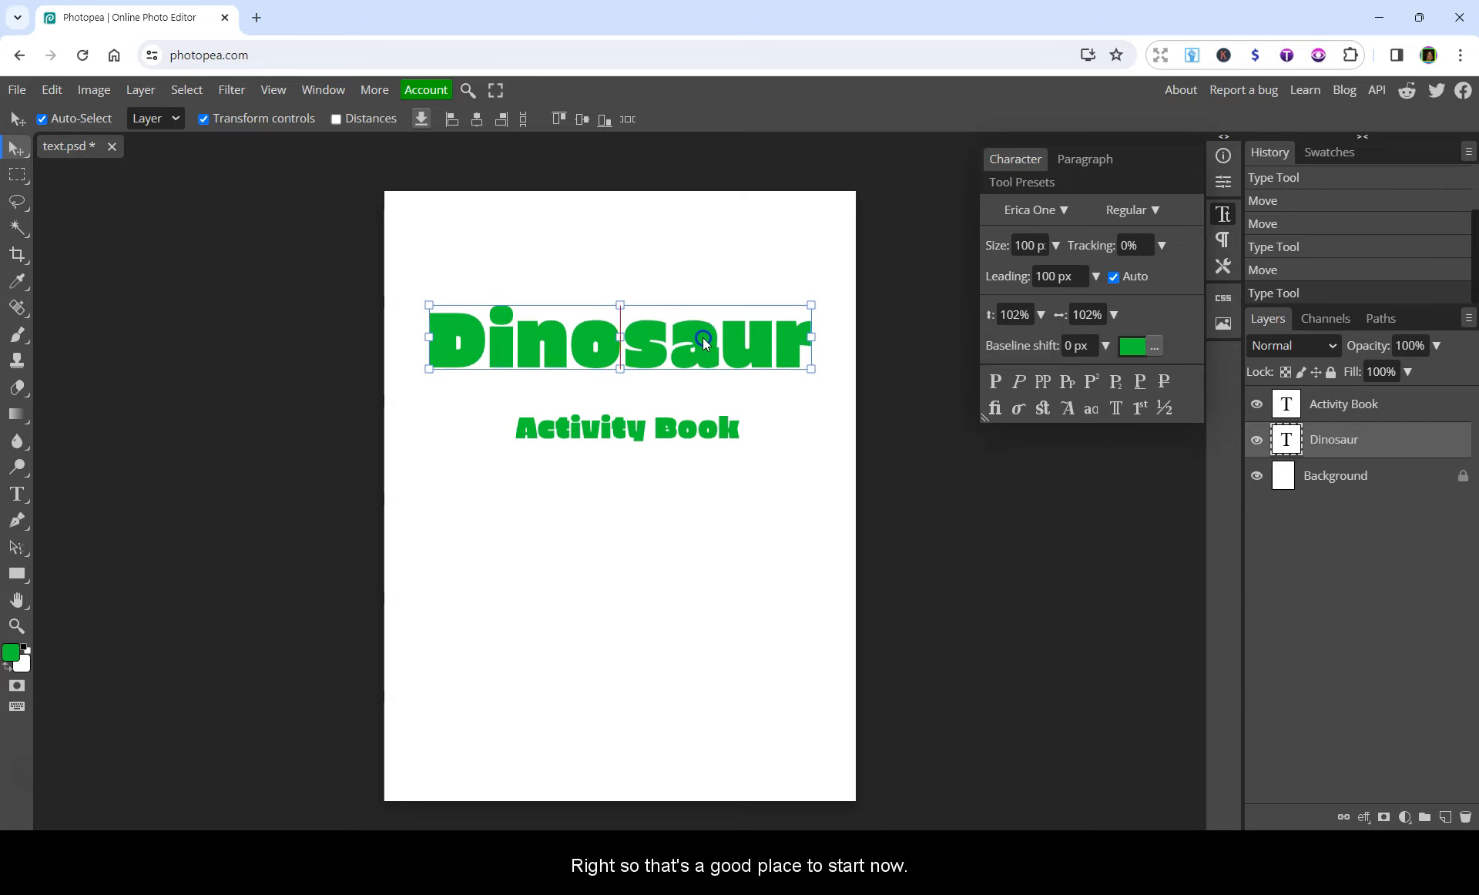
pyautogui.click(639, 430)
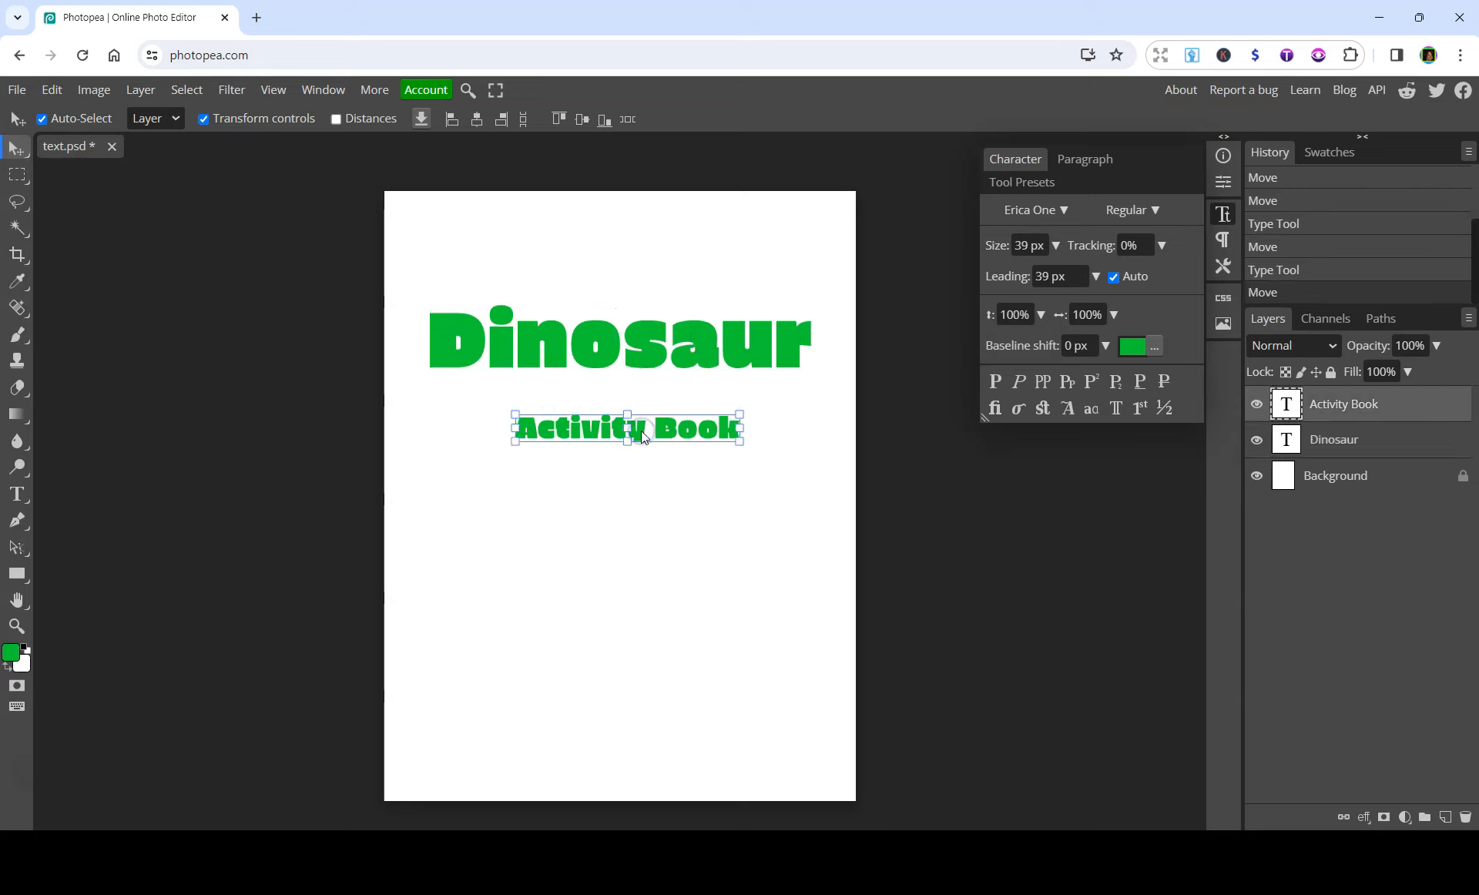
pyautogui.moveTo(642, 431); pyautogui.dragTo(635, 422)
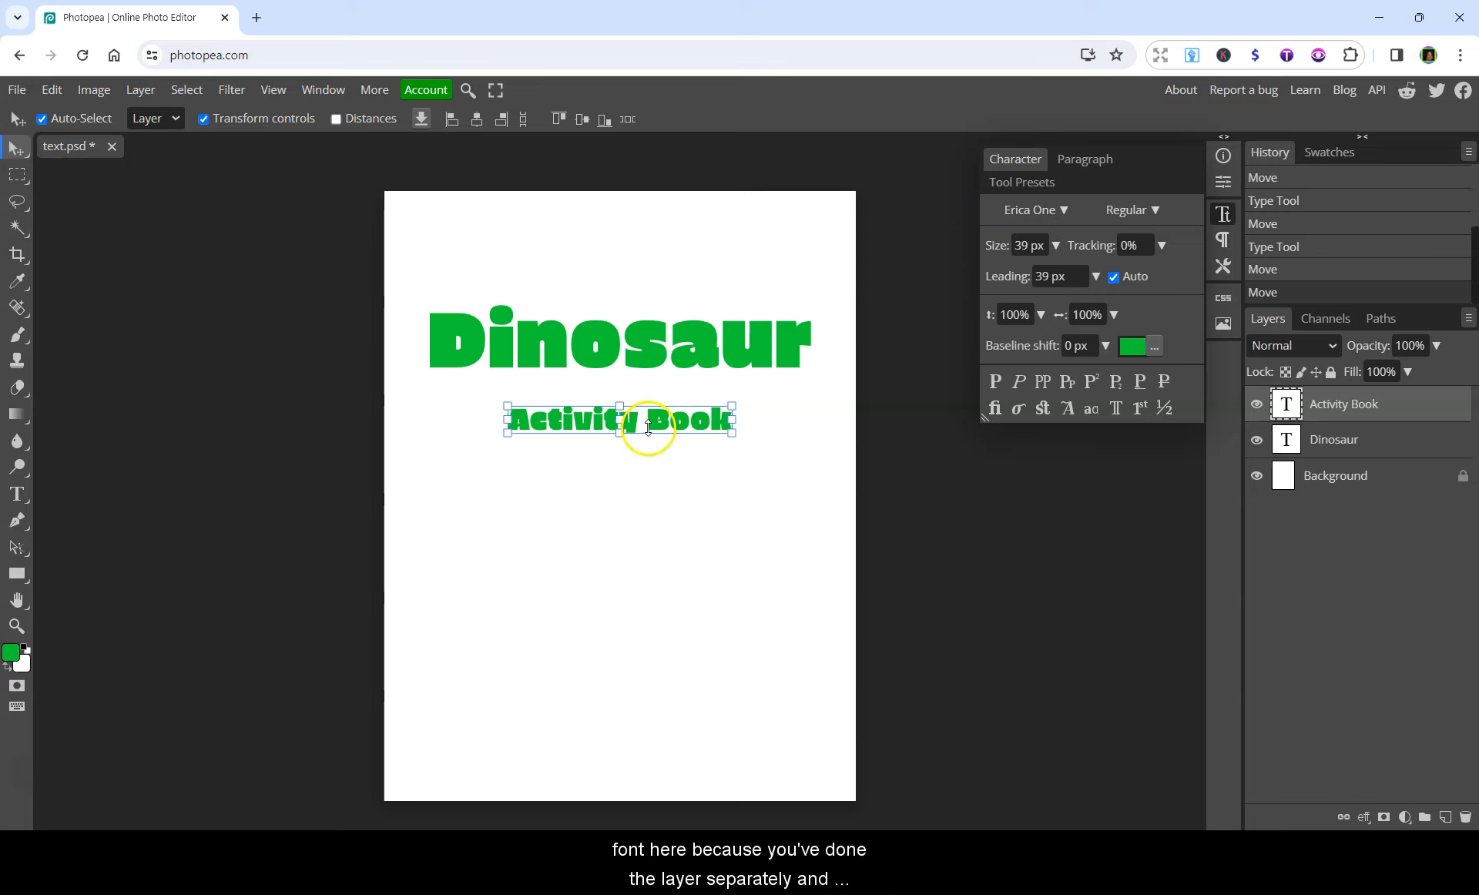
# Change the Activity Book text to the Epilogue Regular font and set its size to 70 px.
pyautogui.click(1064, 213)
pyautogui.click(1072, 291)
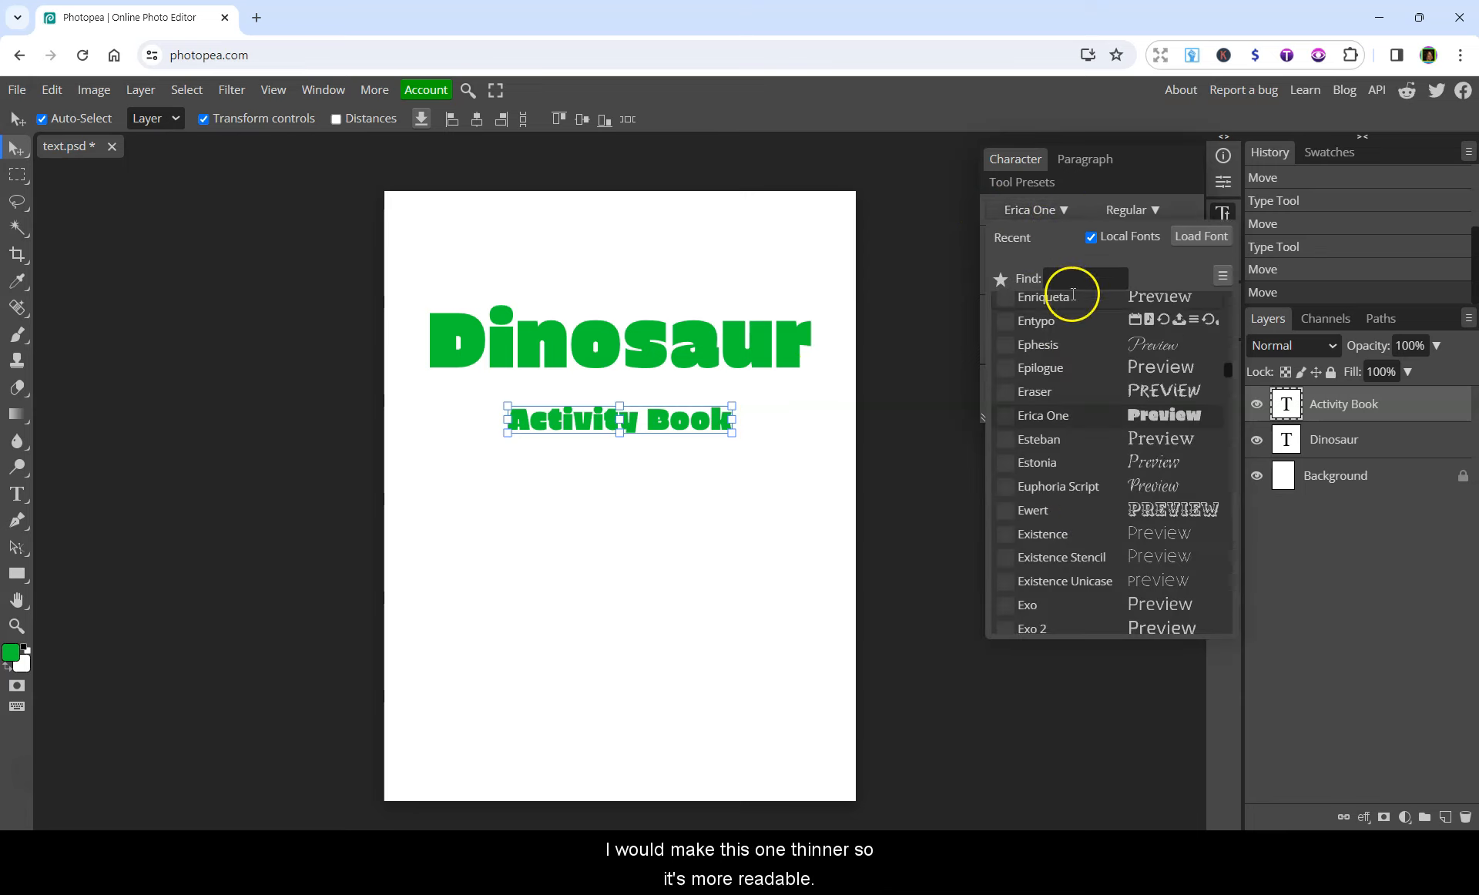
pyautogui.click(1052, 368)
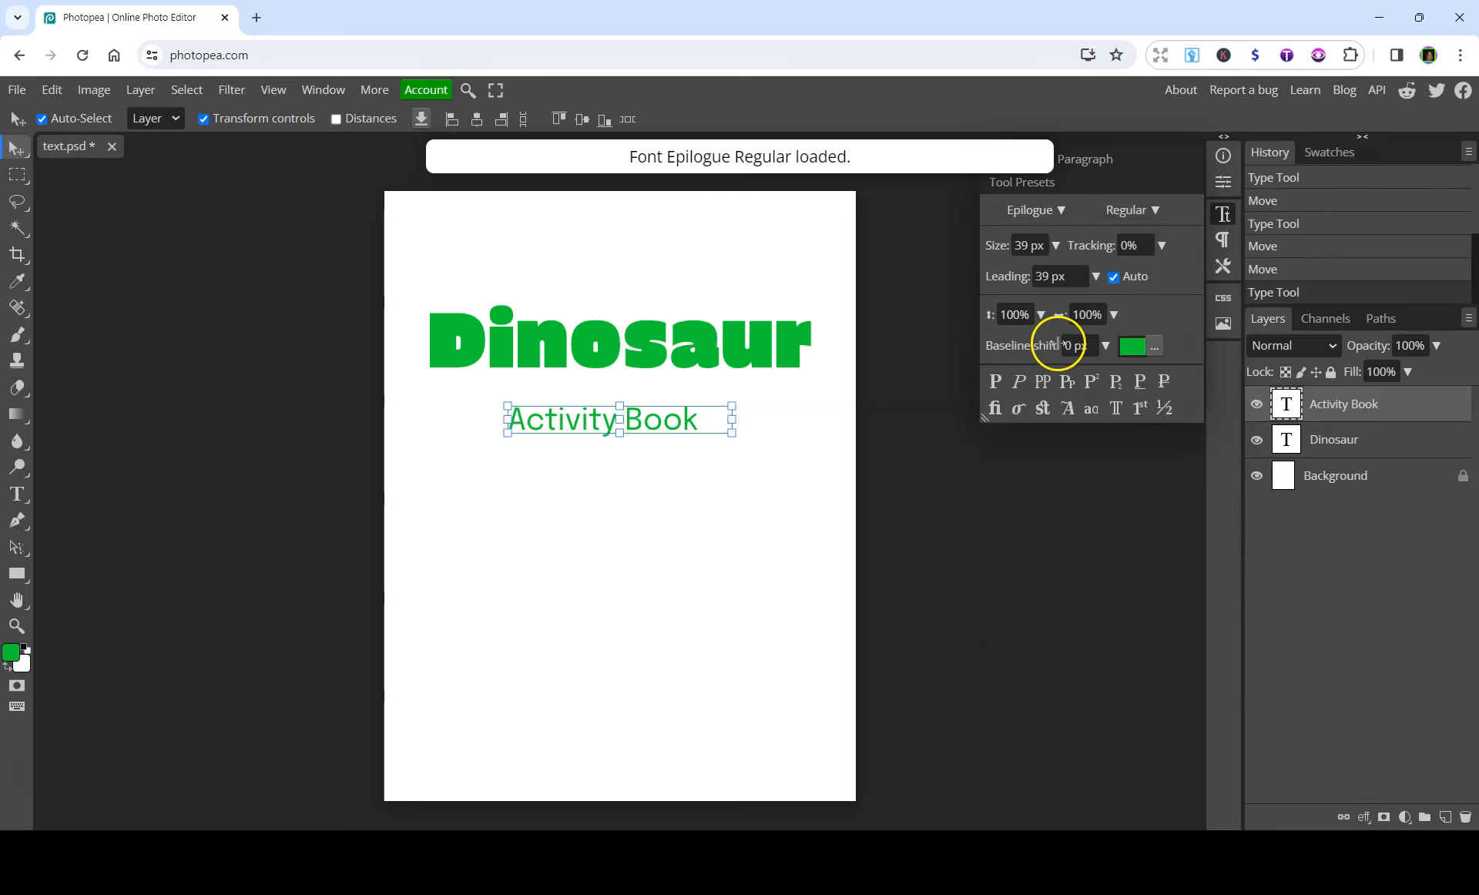
pyautogui.click(1055, 245)
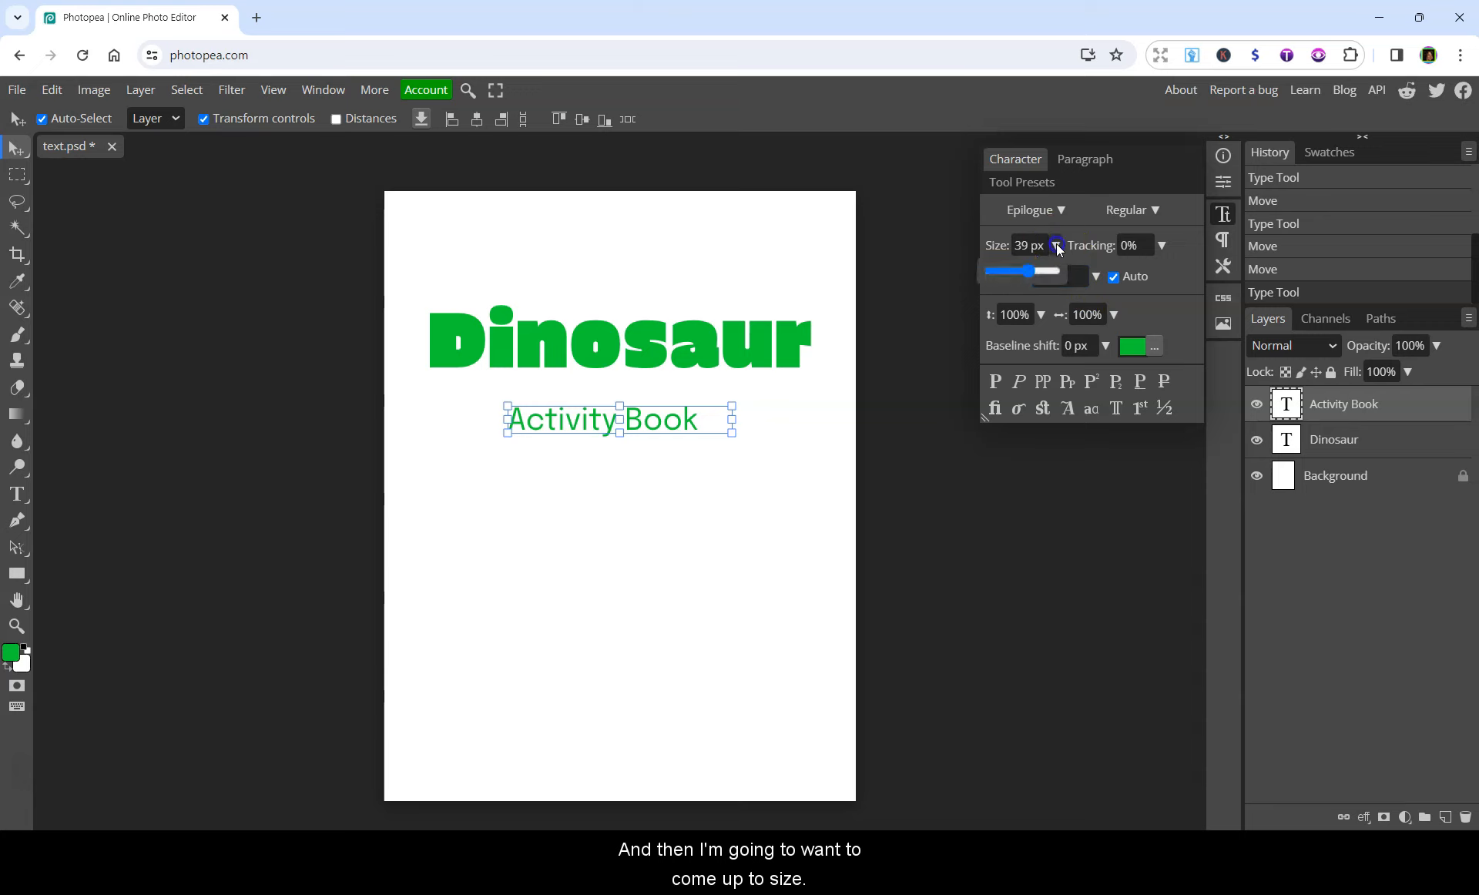
pyautogui.moveTo(1033, 266); pyautogui.dragTo(1037, 267)
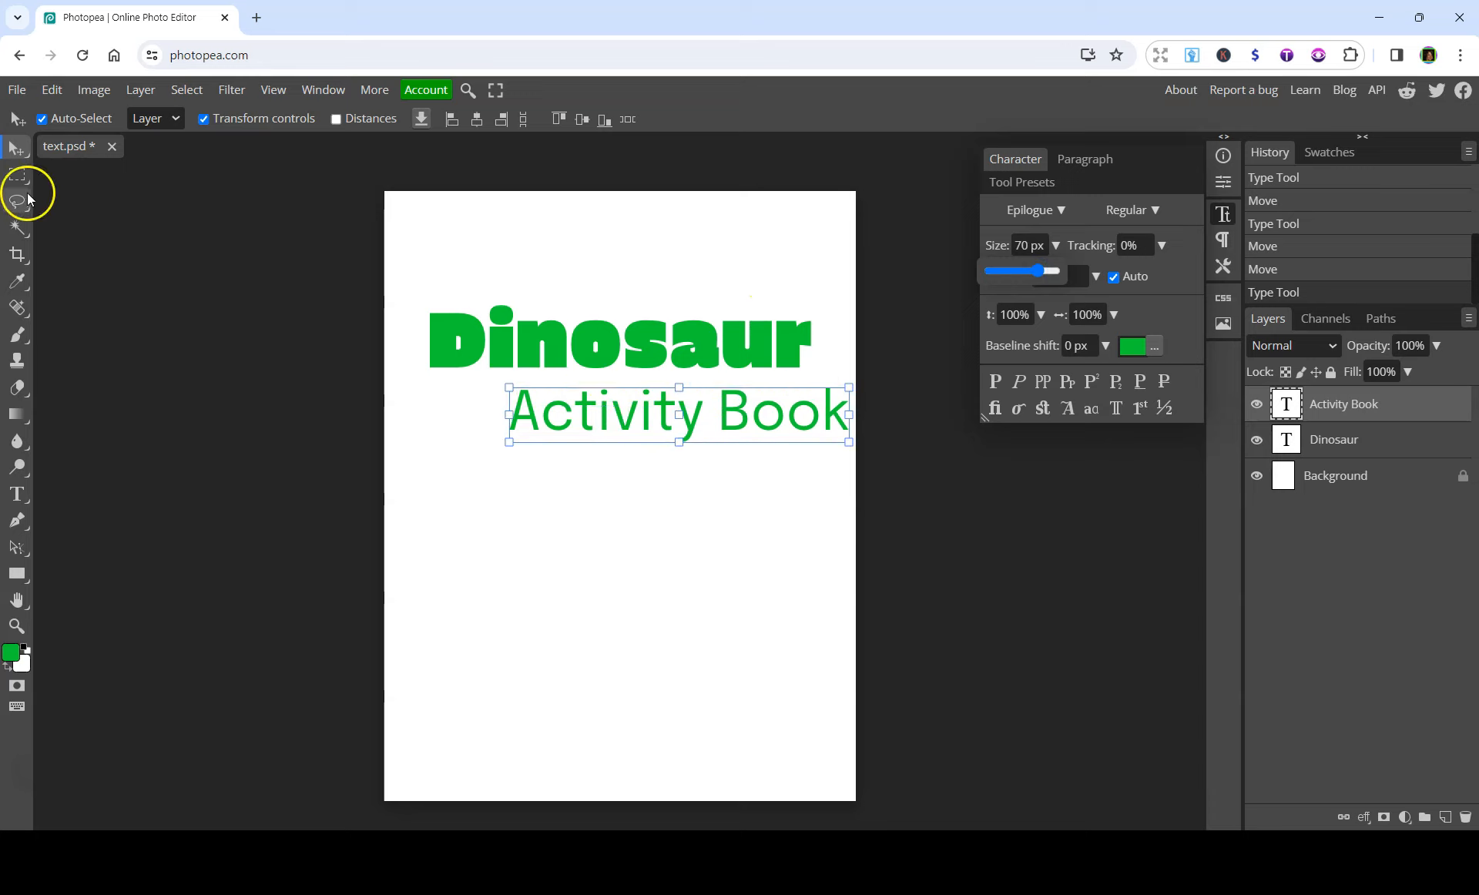
# Move the Activity Book text directly beneath Dinosaur so that the starts of both lines align.
pyautogui.moveTo(584, 411); pyautogui.dragTo(506, 405)
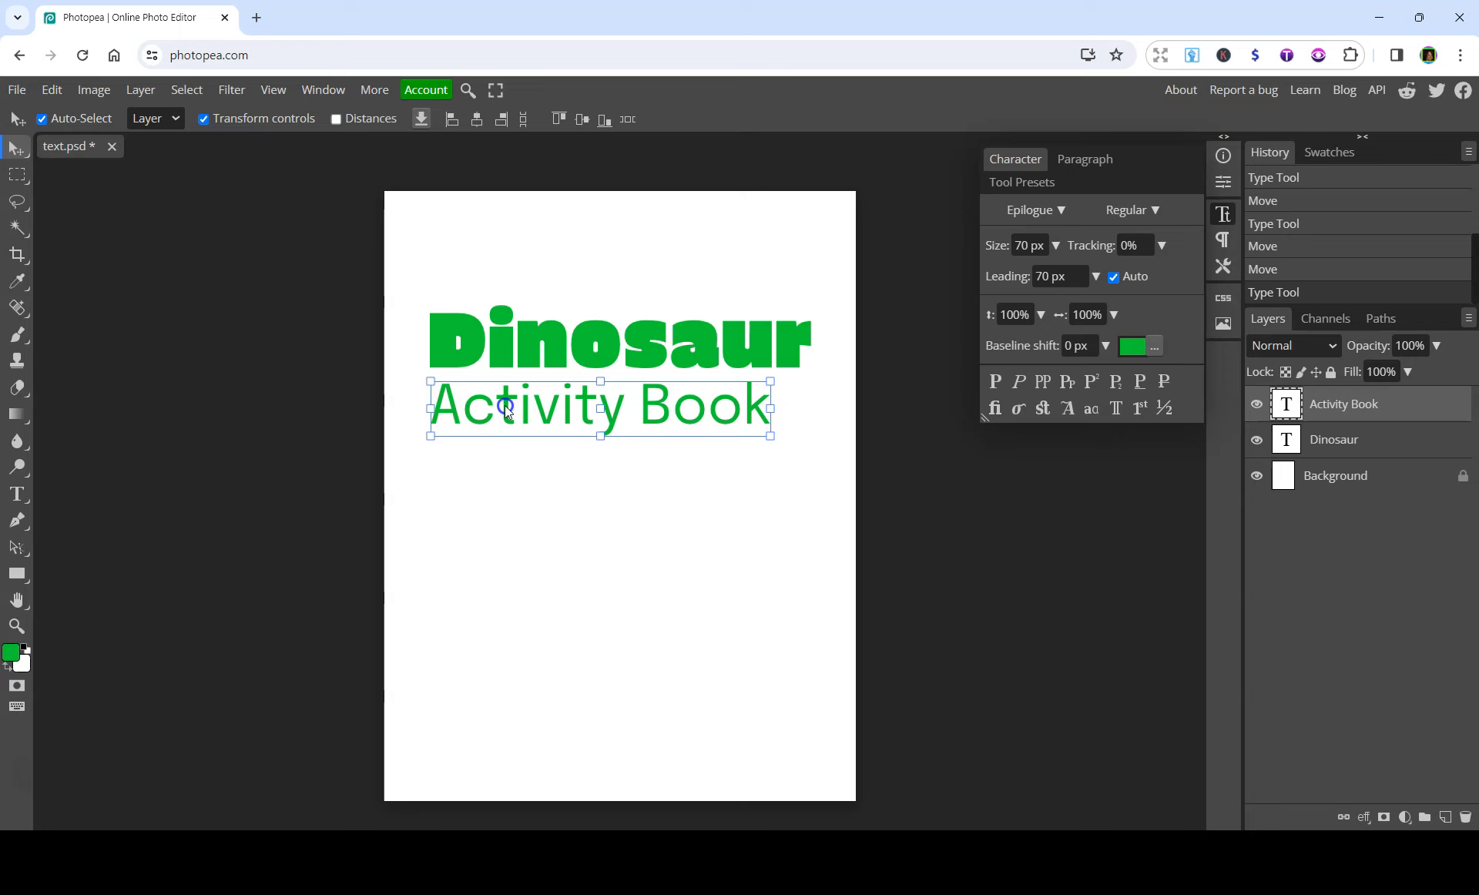
pyautogui.moveTo(505, 405); pyautogui.dragTo(506, 407)
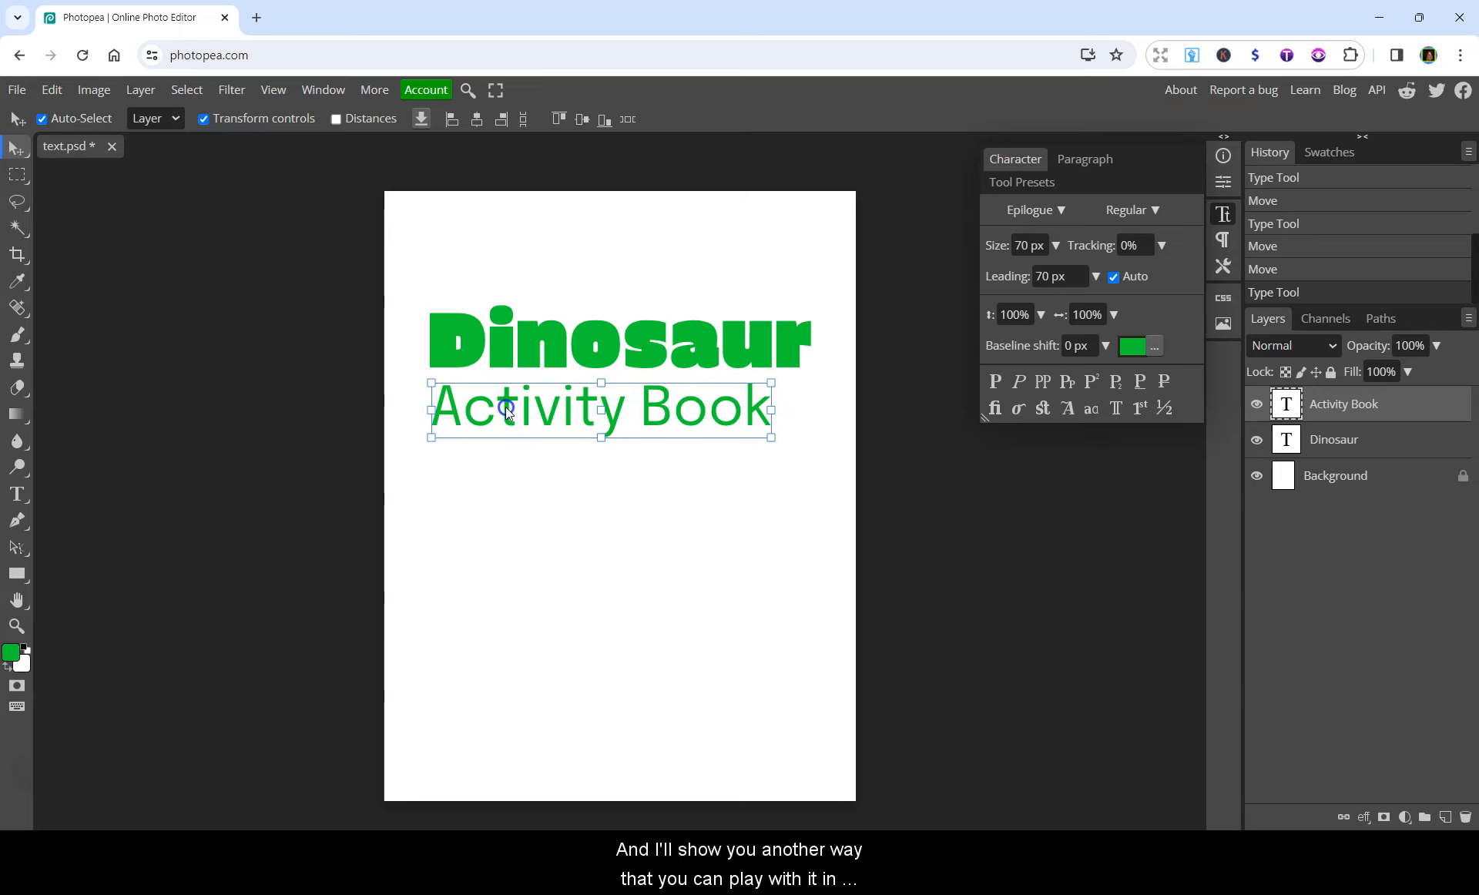
pyautogui.moveTo(505, 407); pyautogui.dragTo(505, 407)
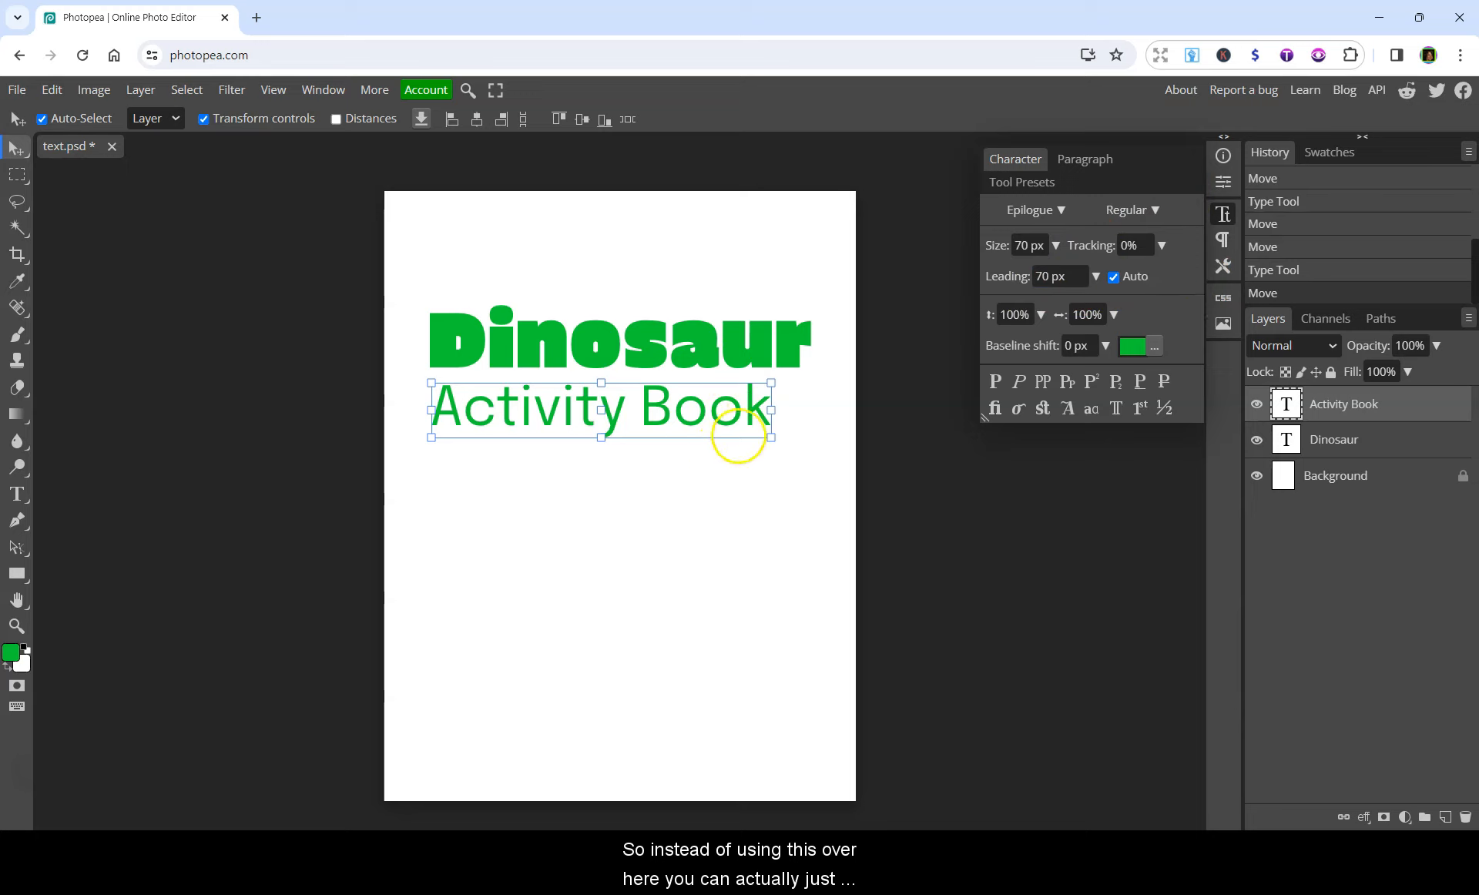
# Free-transform the Activity Book text into a taller, narrower shape, about 190% high and 85% wide.
pyautogui.moveTo(771, 436); pyautogui.dragTo(817, 453)
pyautogui.moveTo(777, 403); pyautogui.dragTo(770, 401)
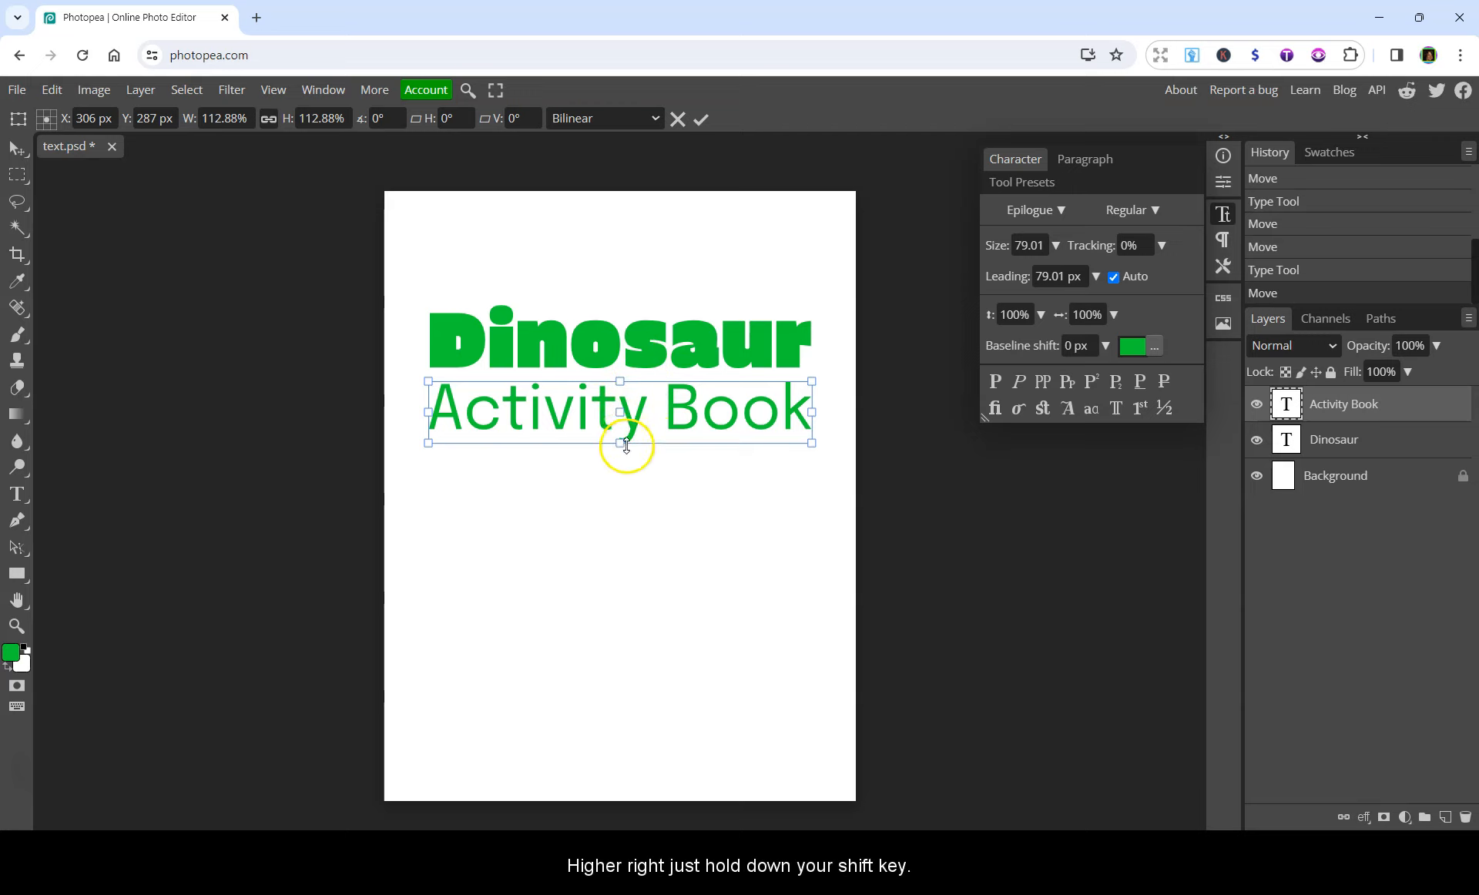
pyautogui.moveTo(624, 445); pyautogui.dragTo(624, 485)
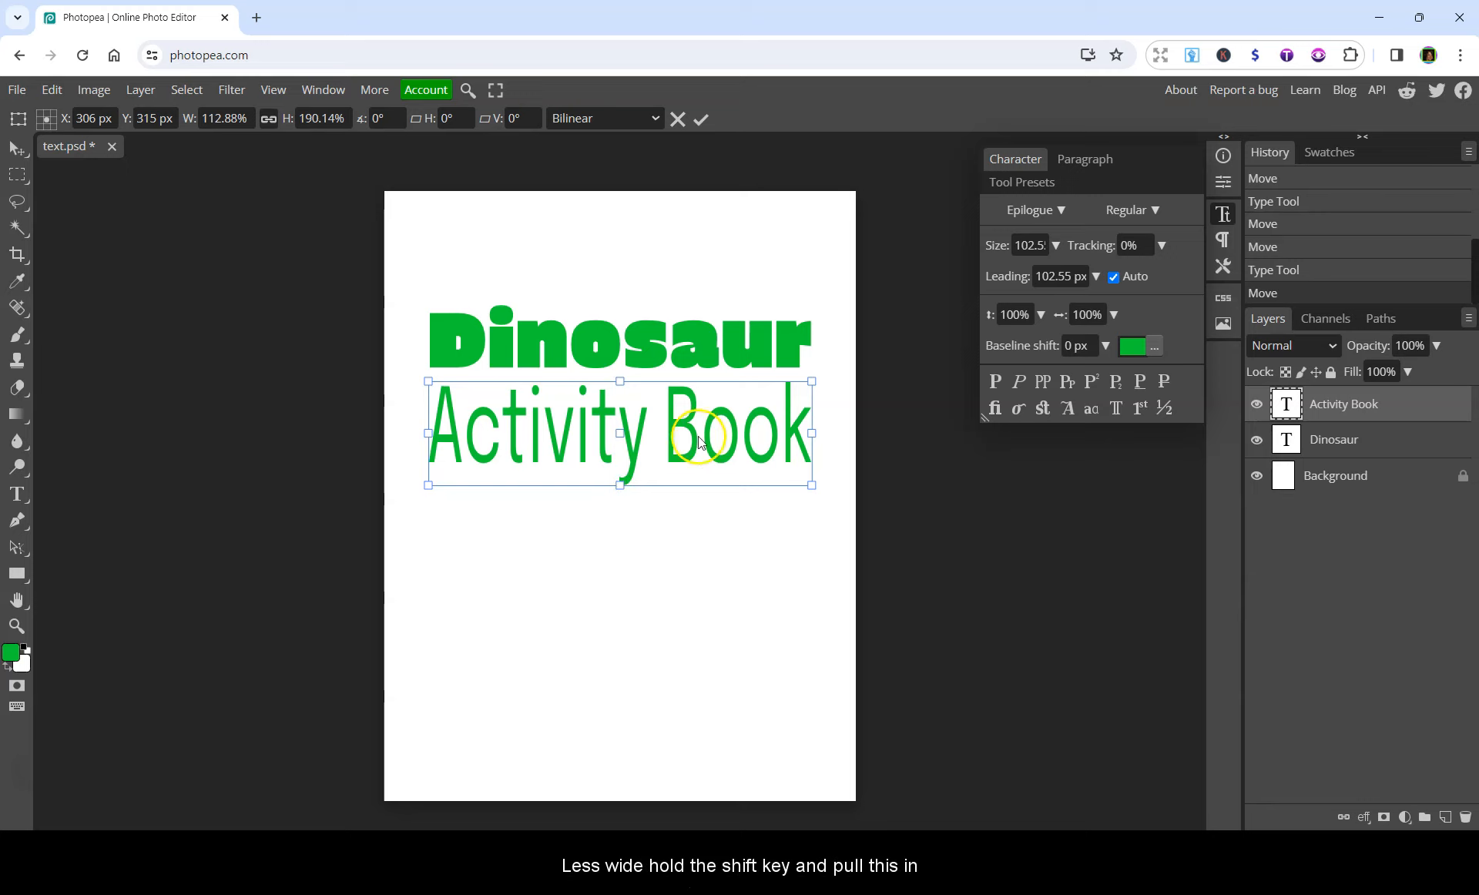
pyautogui.moveTo(815, 432); pyautogui.dragTo(718, 436)
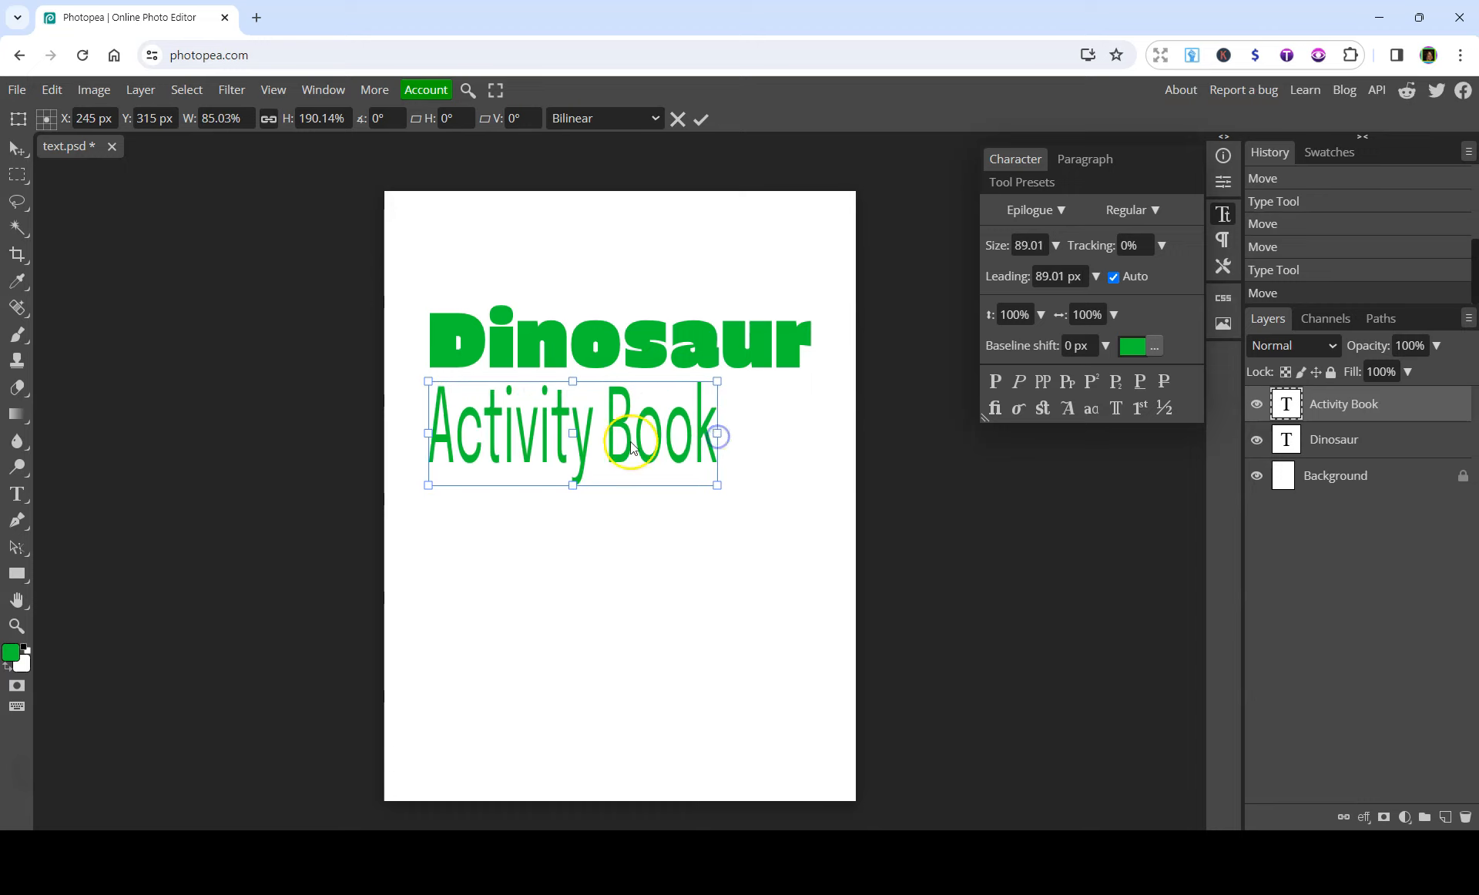
# Set the Activity Book font size to 112 px and move the text down clear of Dinosaur.
pyautogui.click(1055, 244)
pyautogui.moveTo(1044, 279); pyautogui.dragTo(1051, 283)
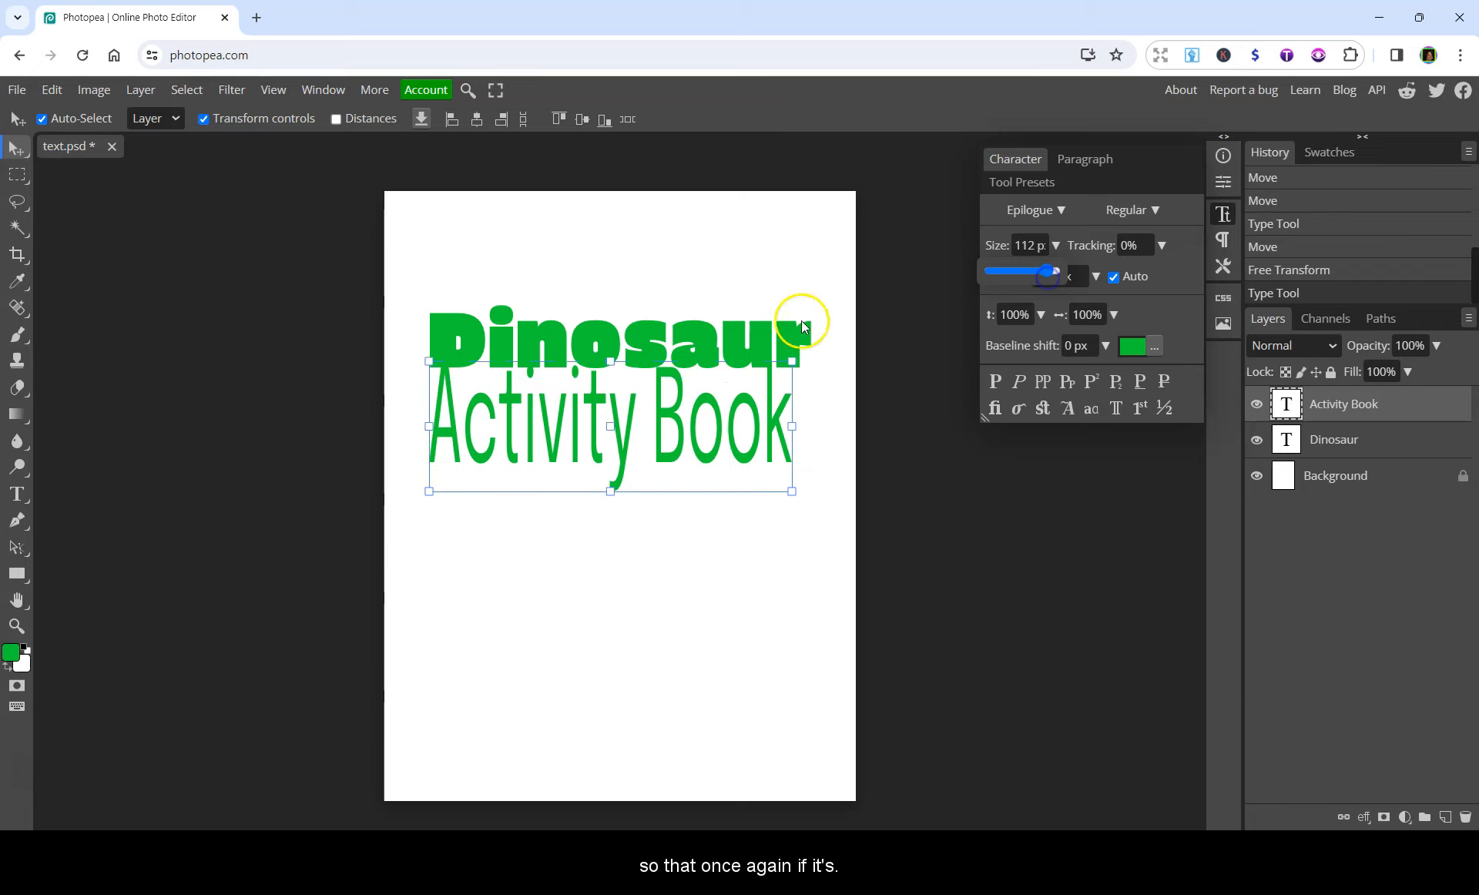
pyautogui.moveTo(710, 396); pyautogui.dragTo(712, 409)
# Scale the Activity Book text up proportionally to about 101.6%, apply the transform and deselect the layer.
pyautogui.moveTo(794, 505); pyautogui.dragTo(800, 507)
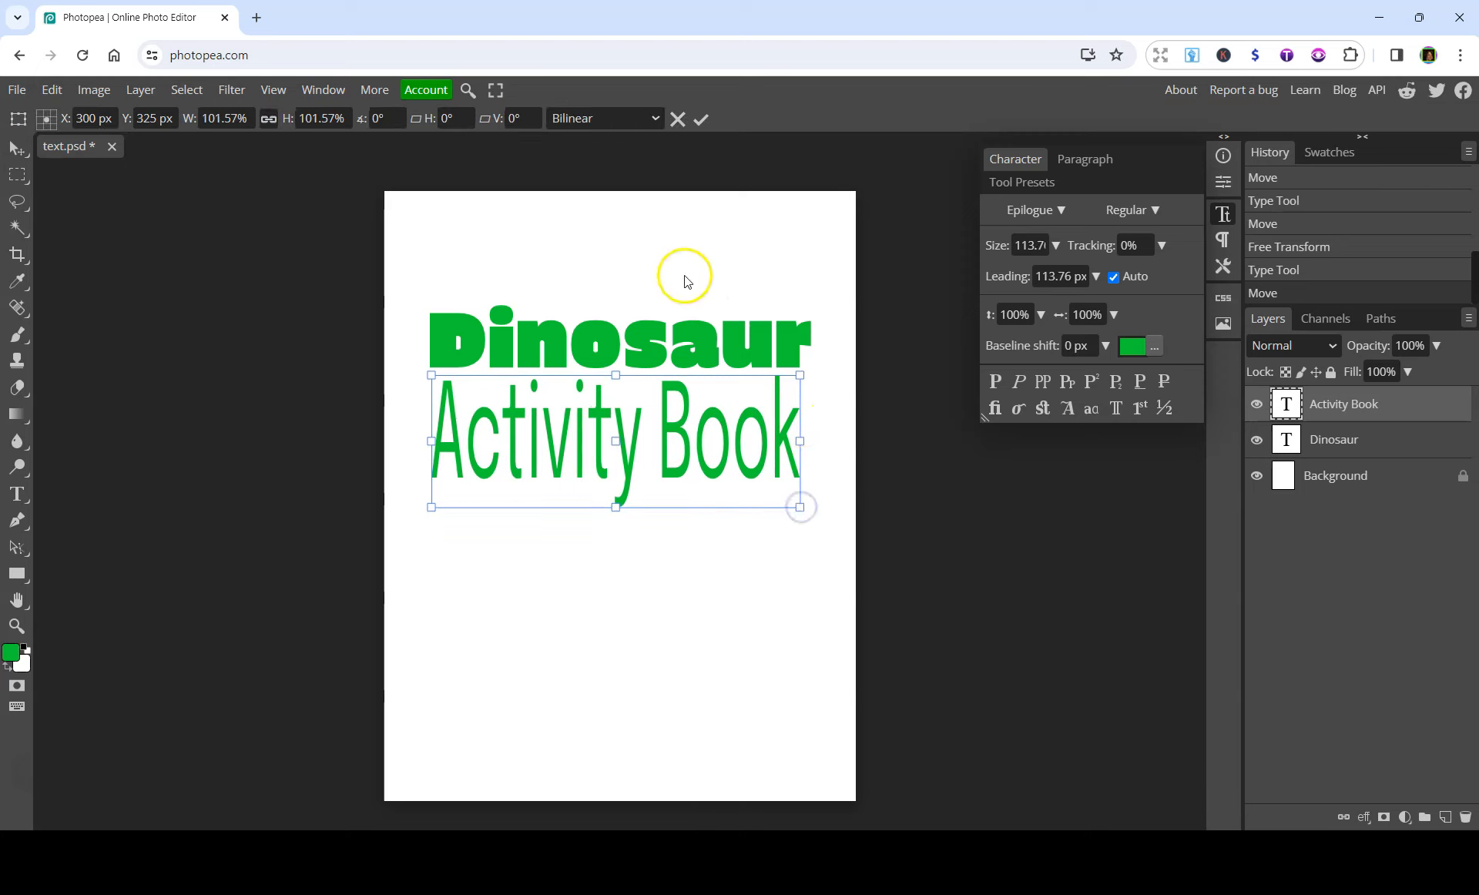
pyautogui.click(698, 120)
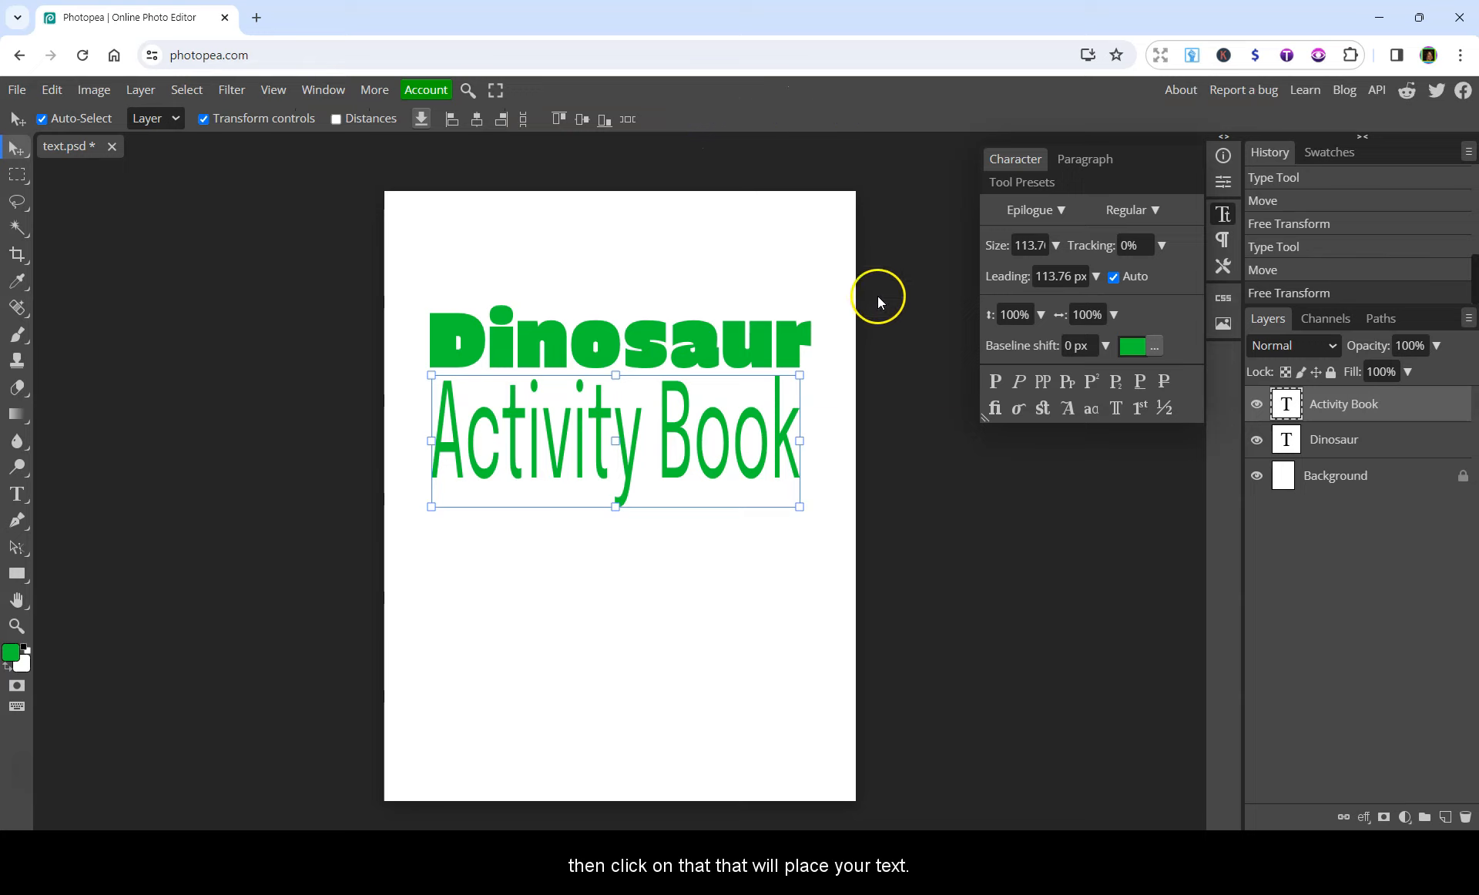
pyautogui.click(969, 539)
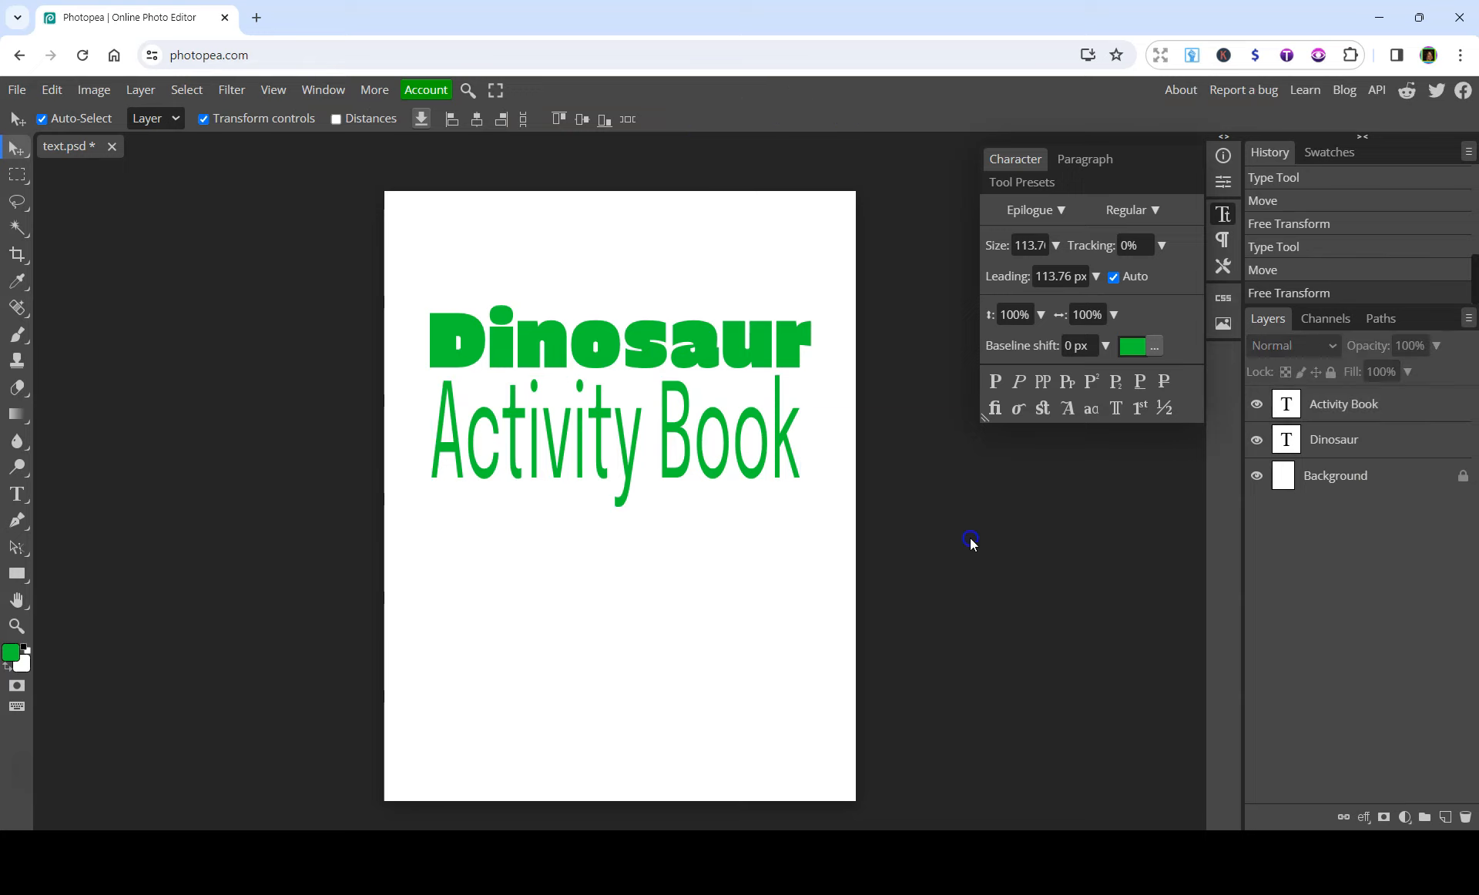
# Change the colour of the Activity Book text to orange.
pyautogui.click(675, 385)
pyautogui.click(1132, 347)
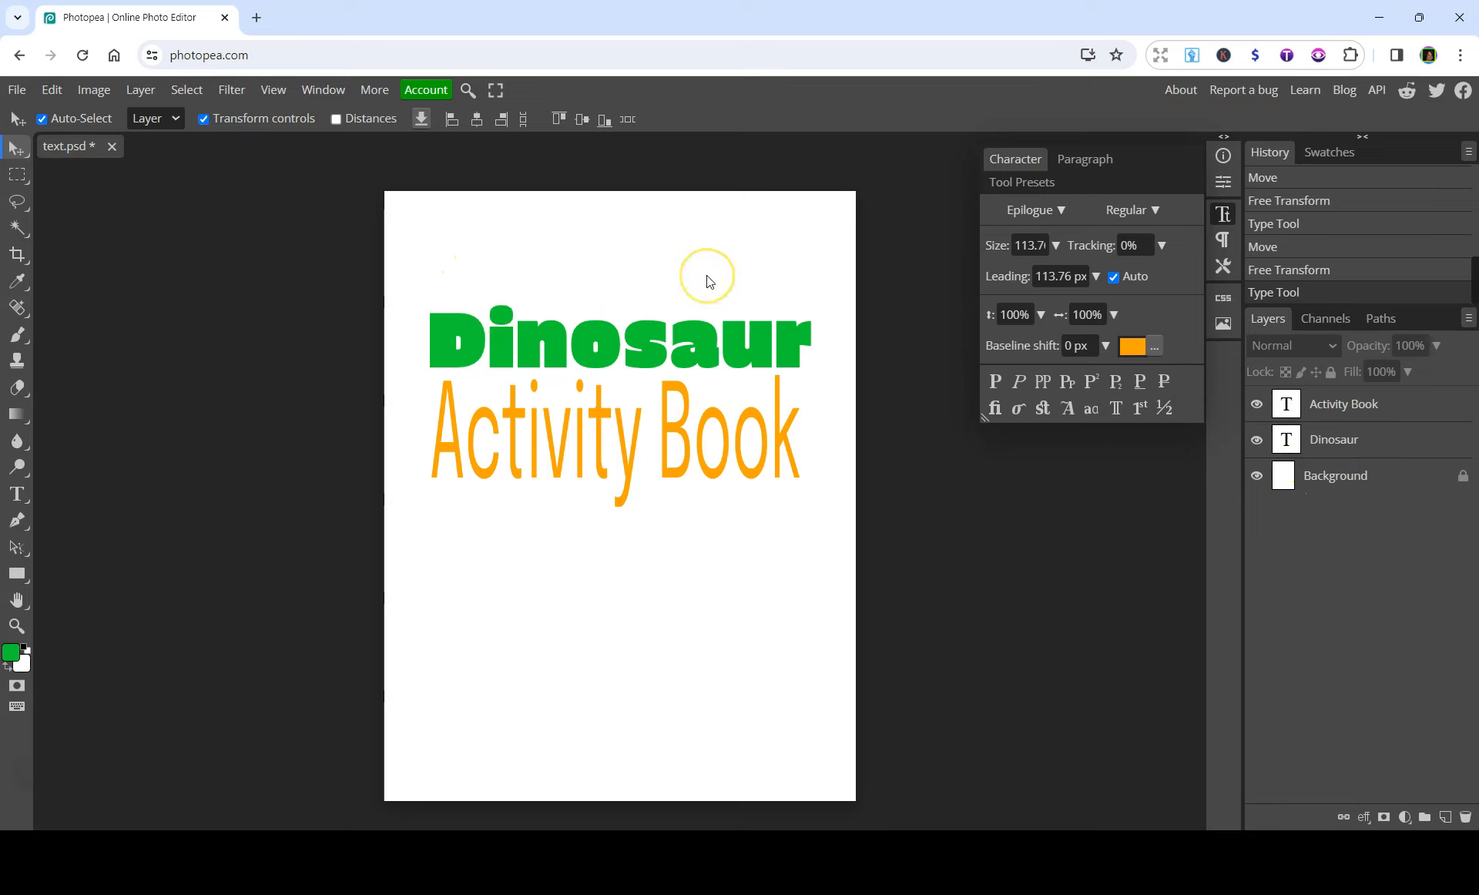
# Delete the white Background layer so the title sits on transparency.
pyautogui.click(1412, 477)
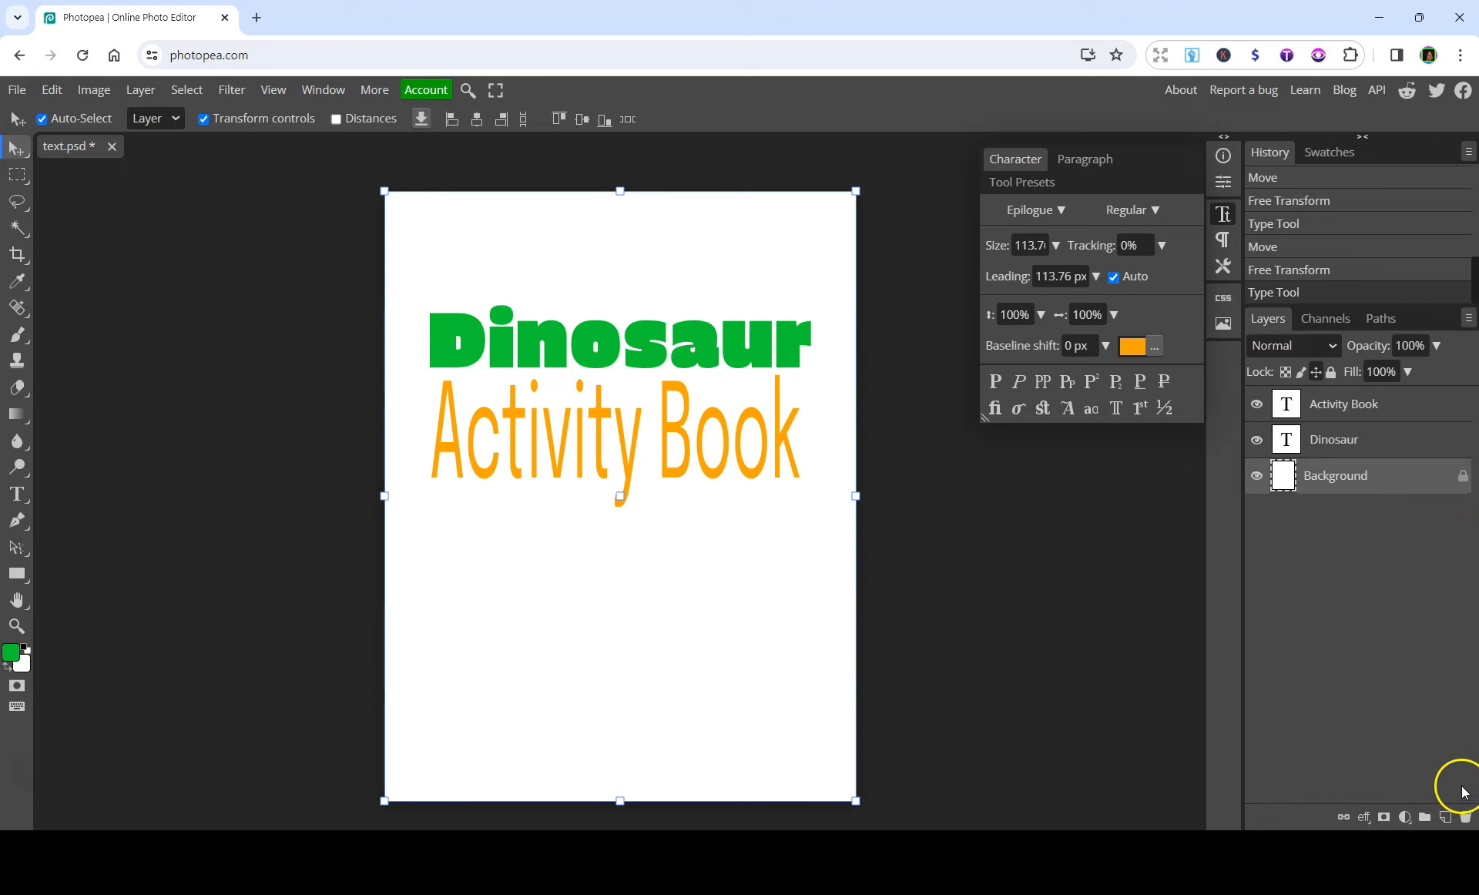
pyautogui.click(1465, 818)
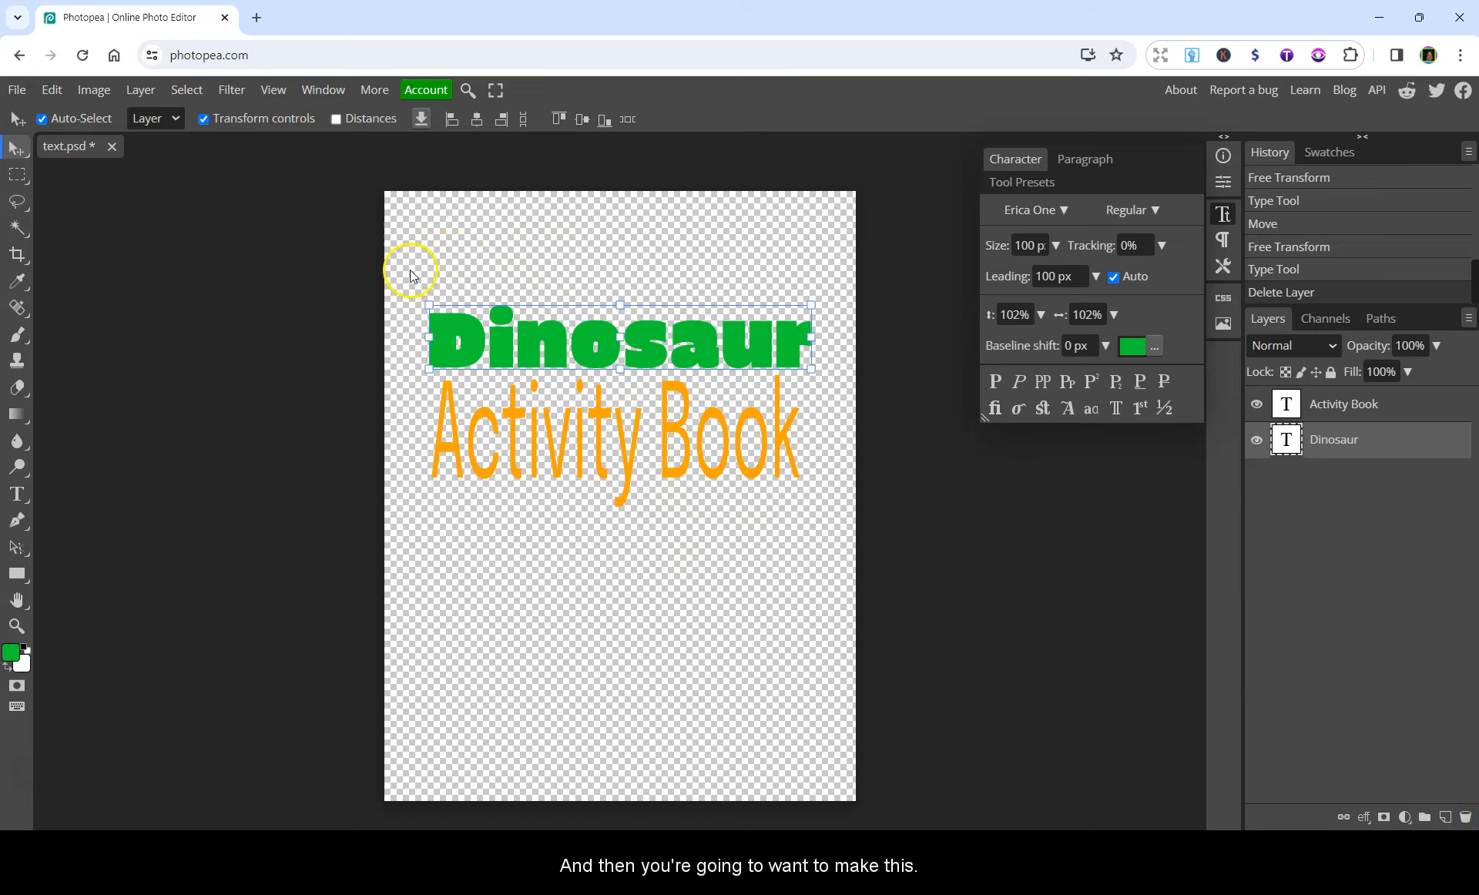
# Crop the image to a rectangular selection drawn closely around both title lines, and clear the selection.
pyautogui.click(16, 175)
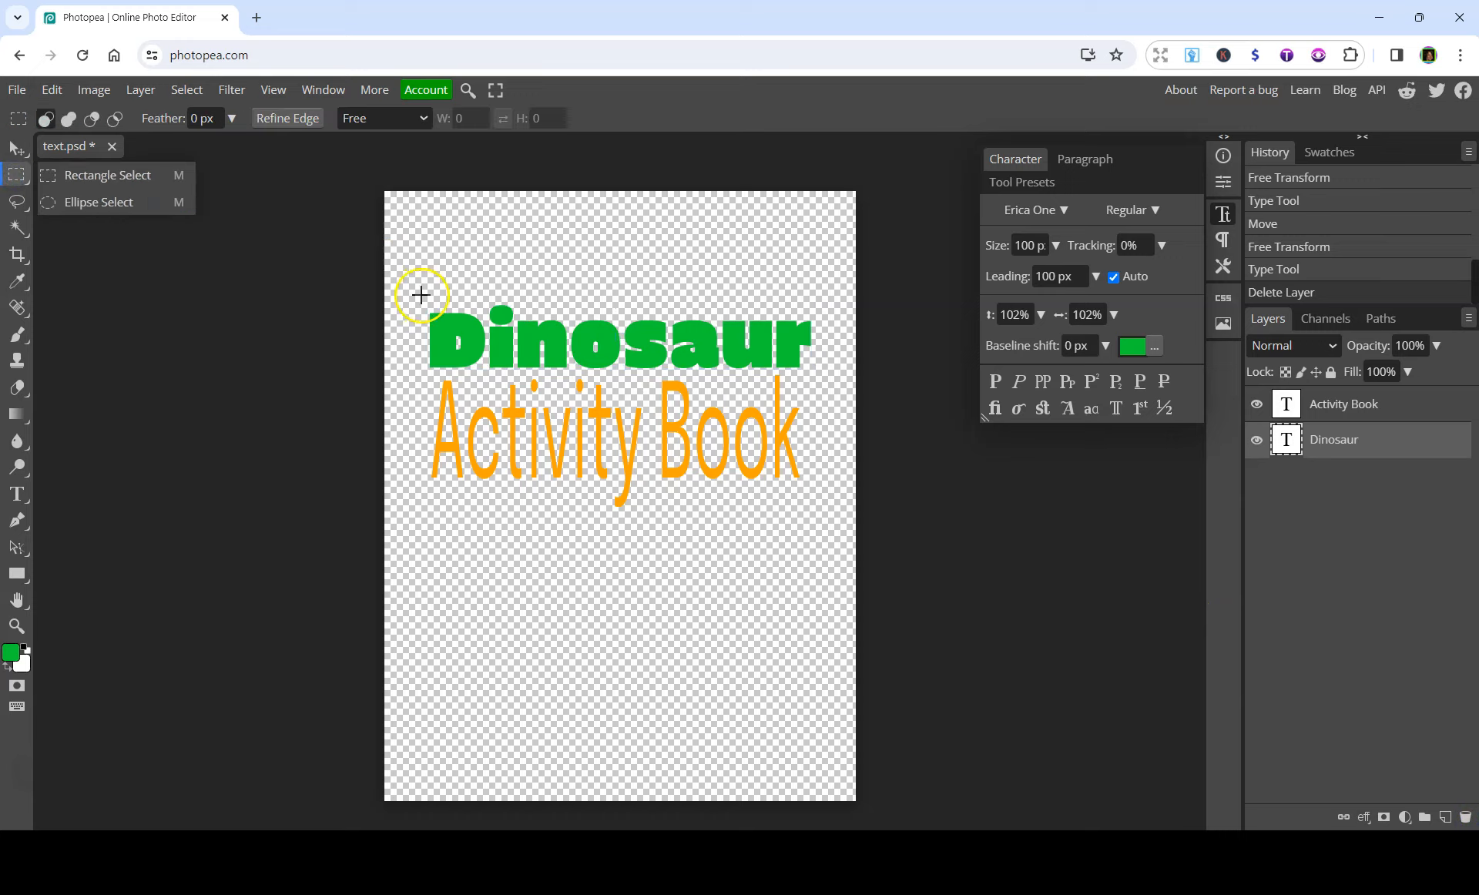
pyautogui.moveTo(422, 292); pyautogui.dragTo(818, 515)
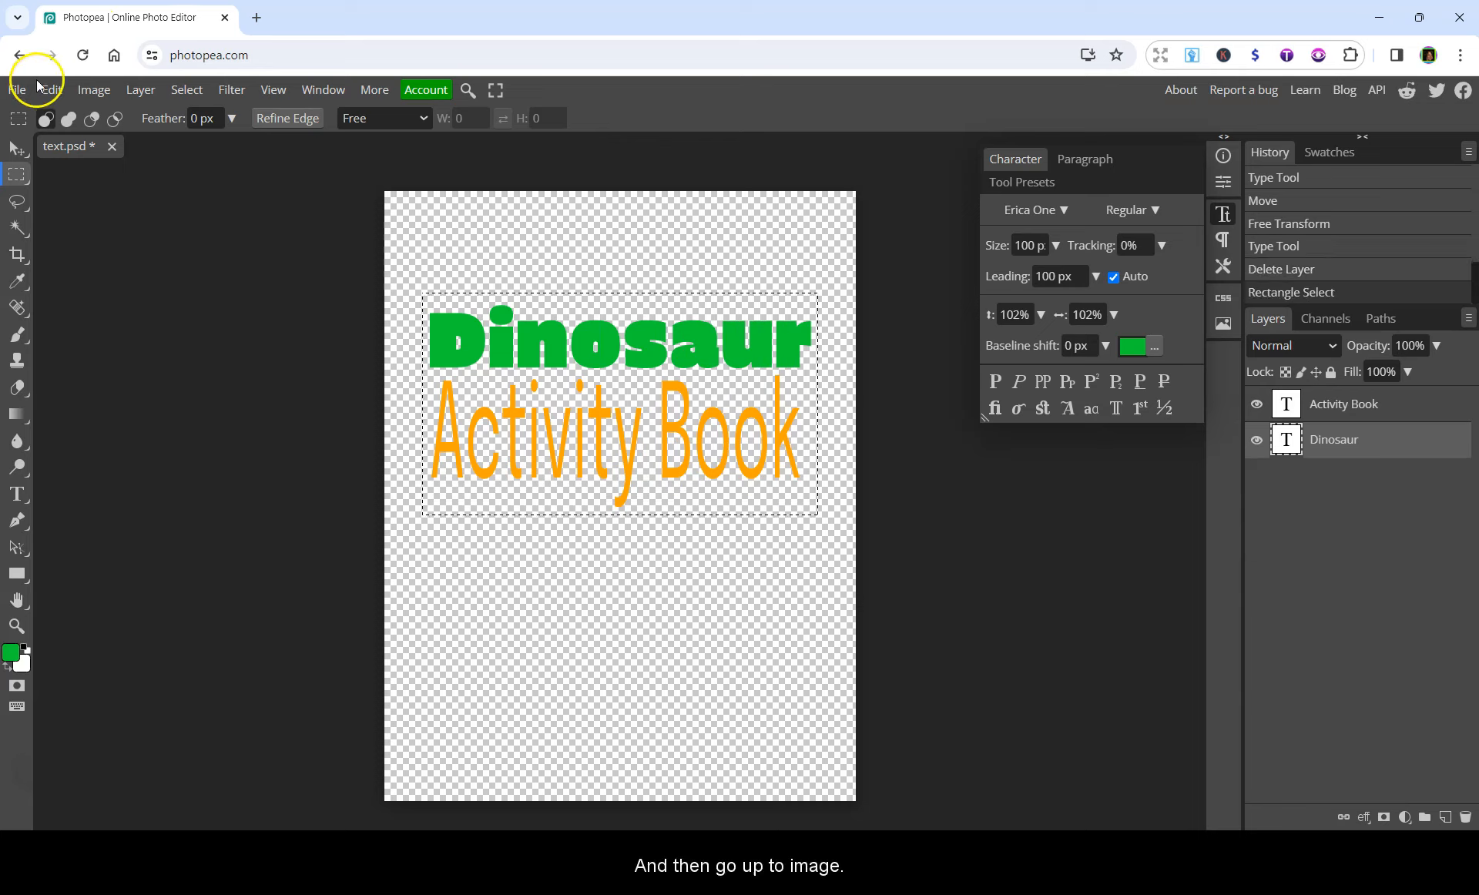
pyautogui.click(81, 92)
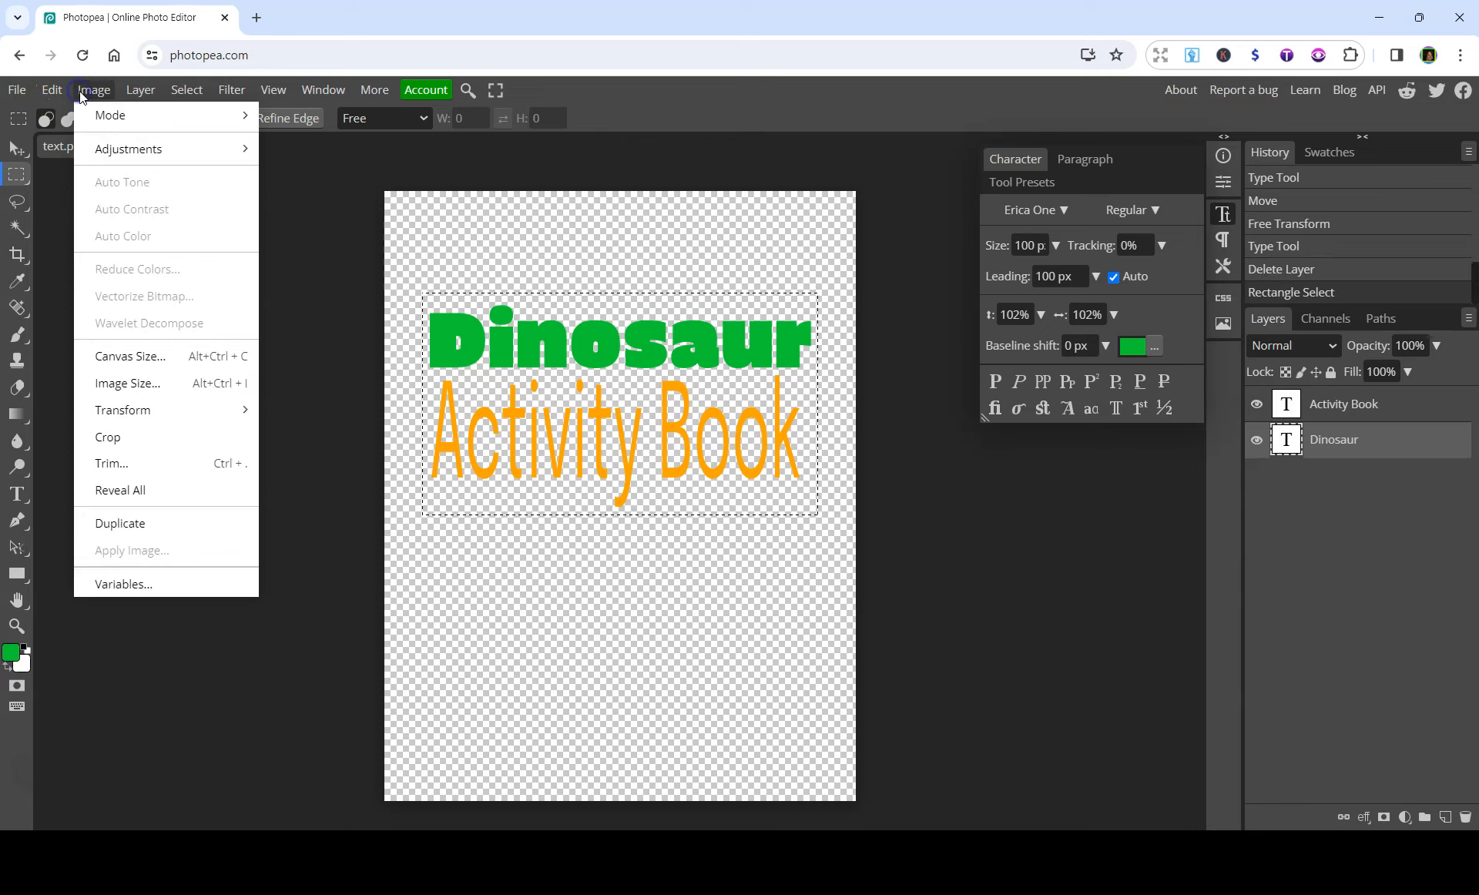
pyautogui.click(109, 437)
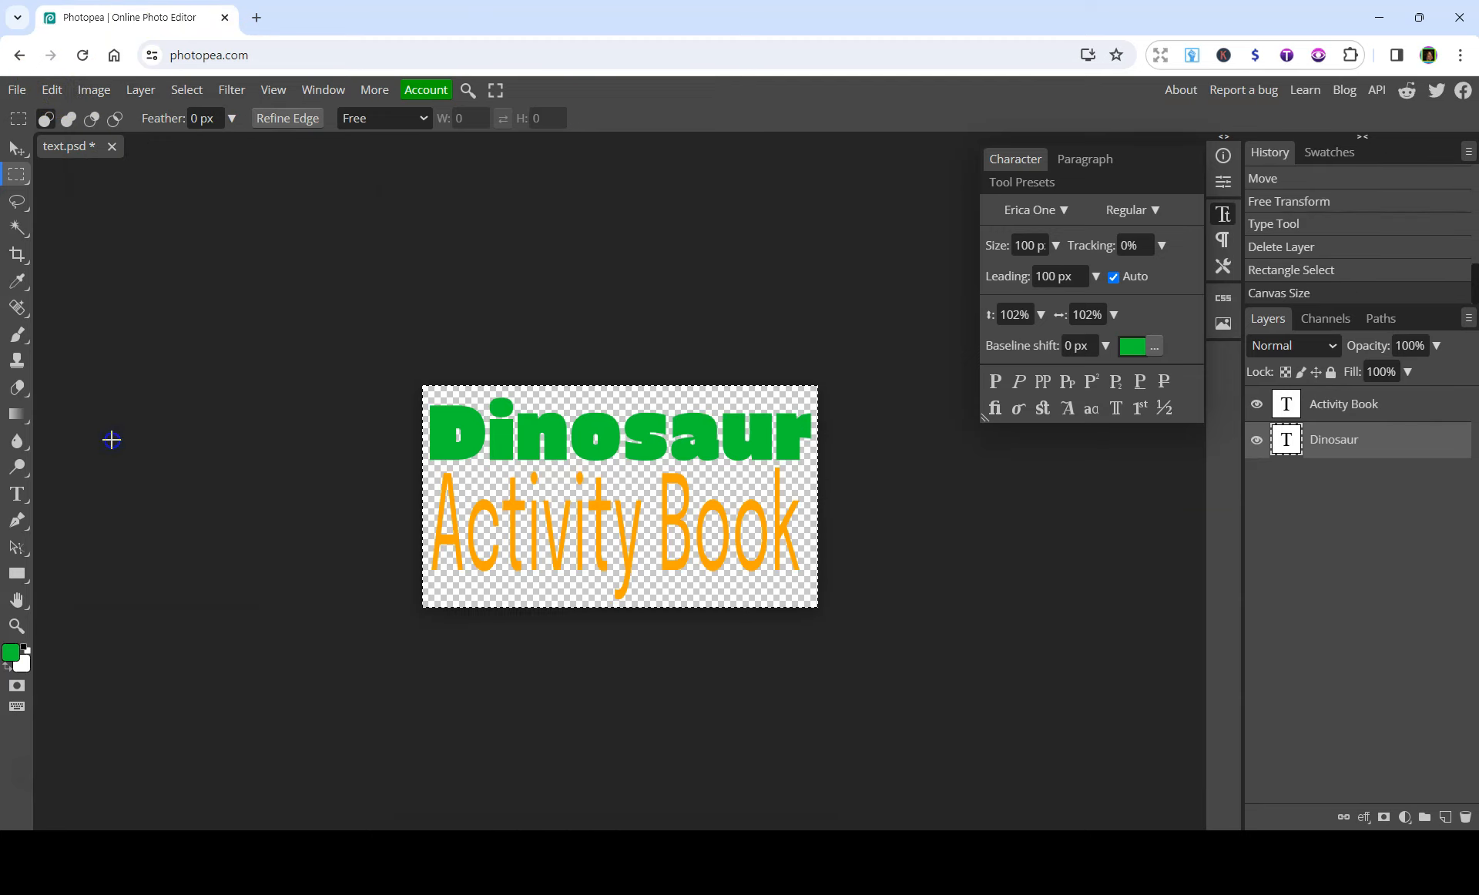
pyautogui.click(564, 315)
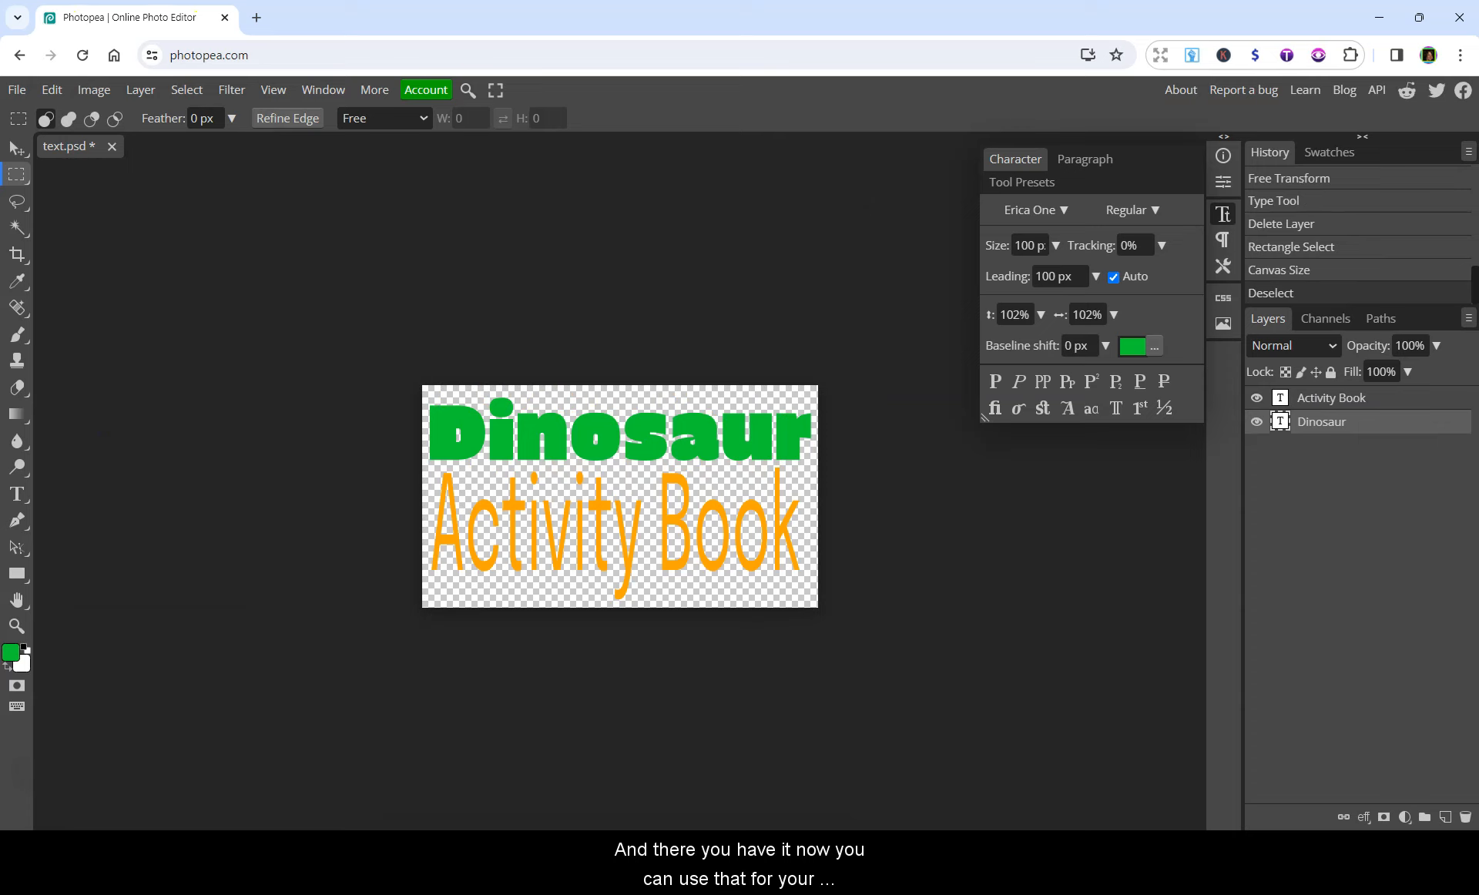
# Export the cropped title as a PNG named text at 514 × 289 px and 100% quality.
pyautogui.click(16, 91)
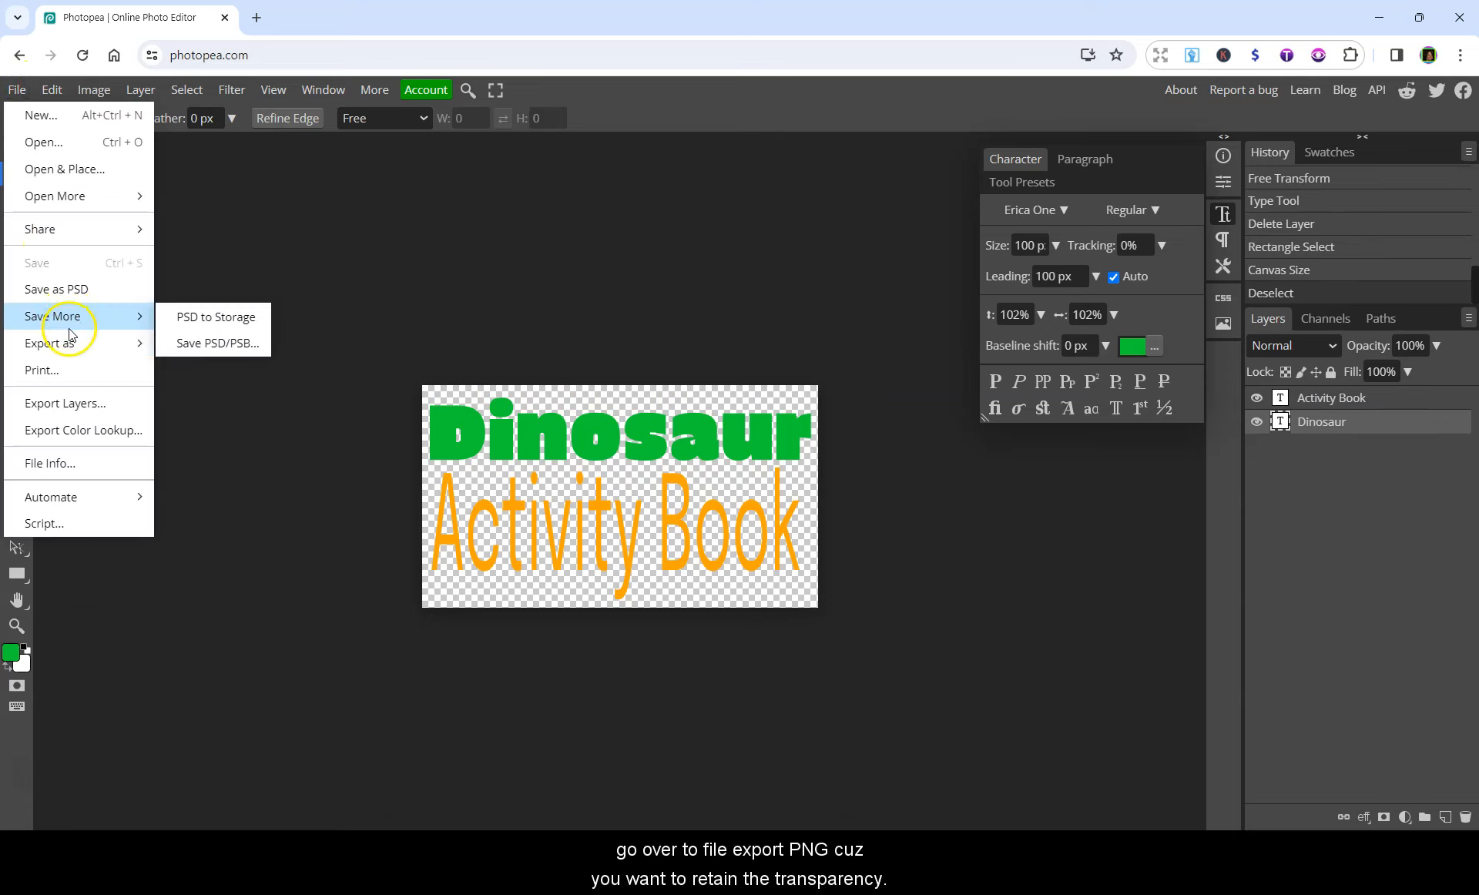
pyautogui.moveTo(70, 347)
pyautogui.click(218, 350)
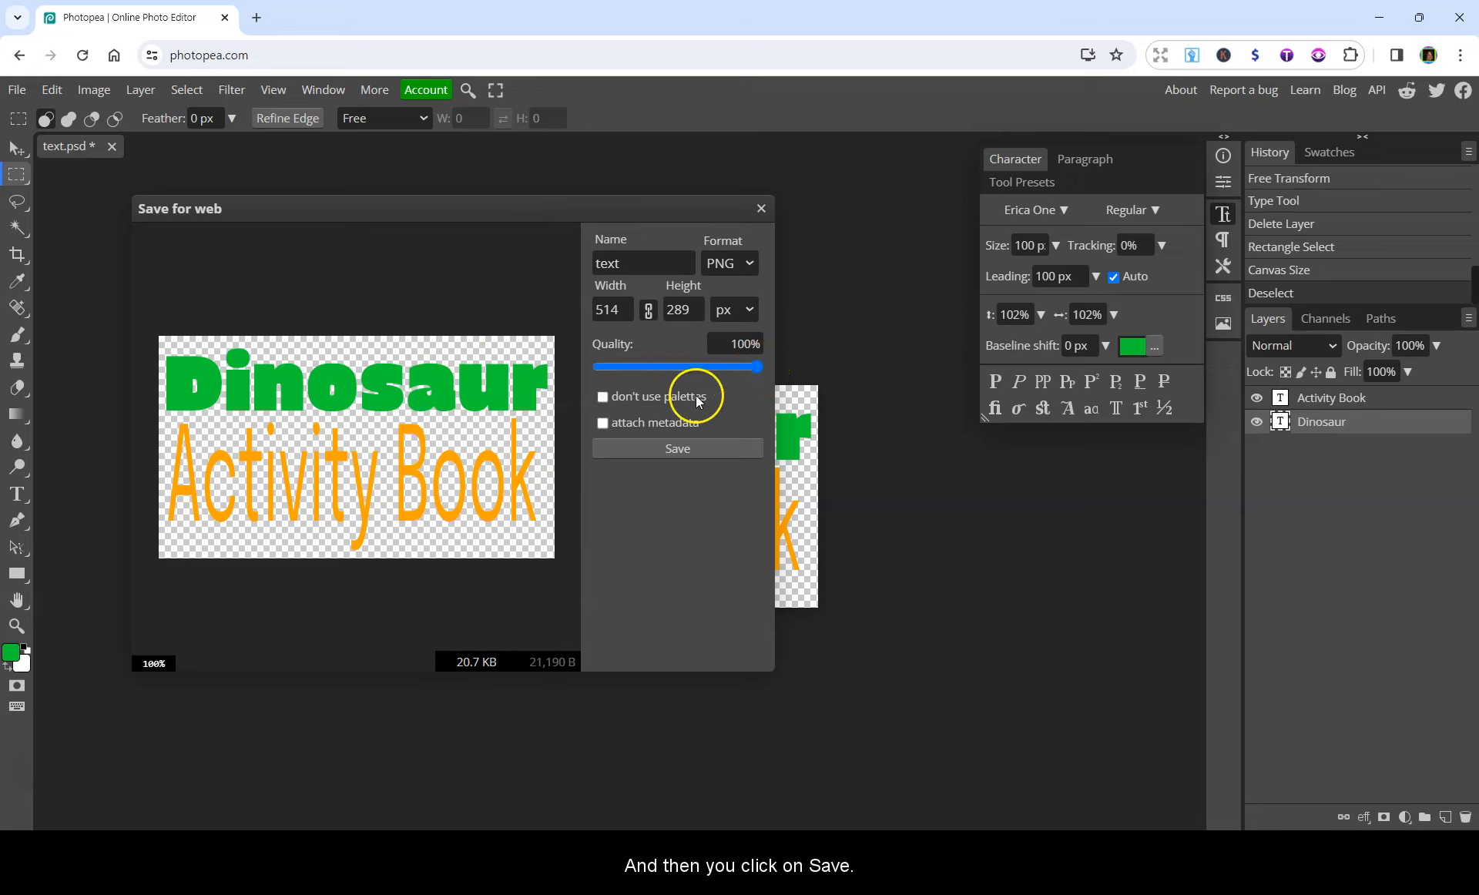
pyautogui.click(684, 450)
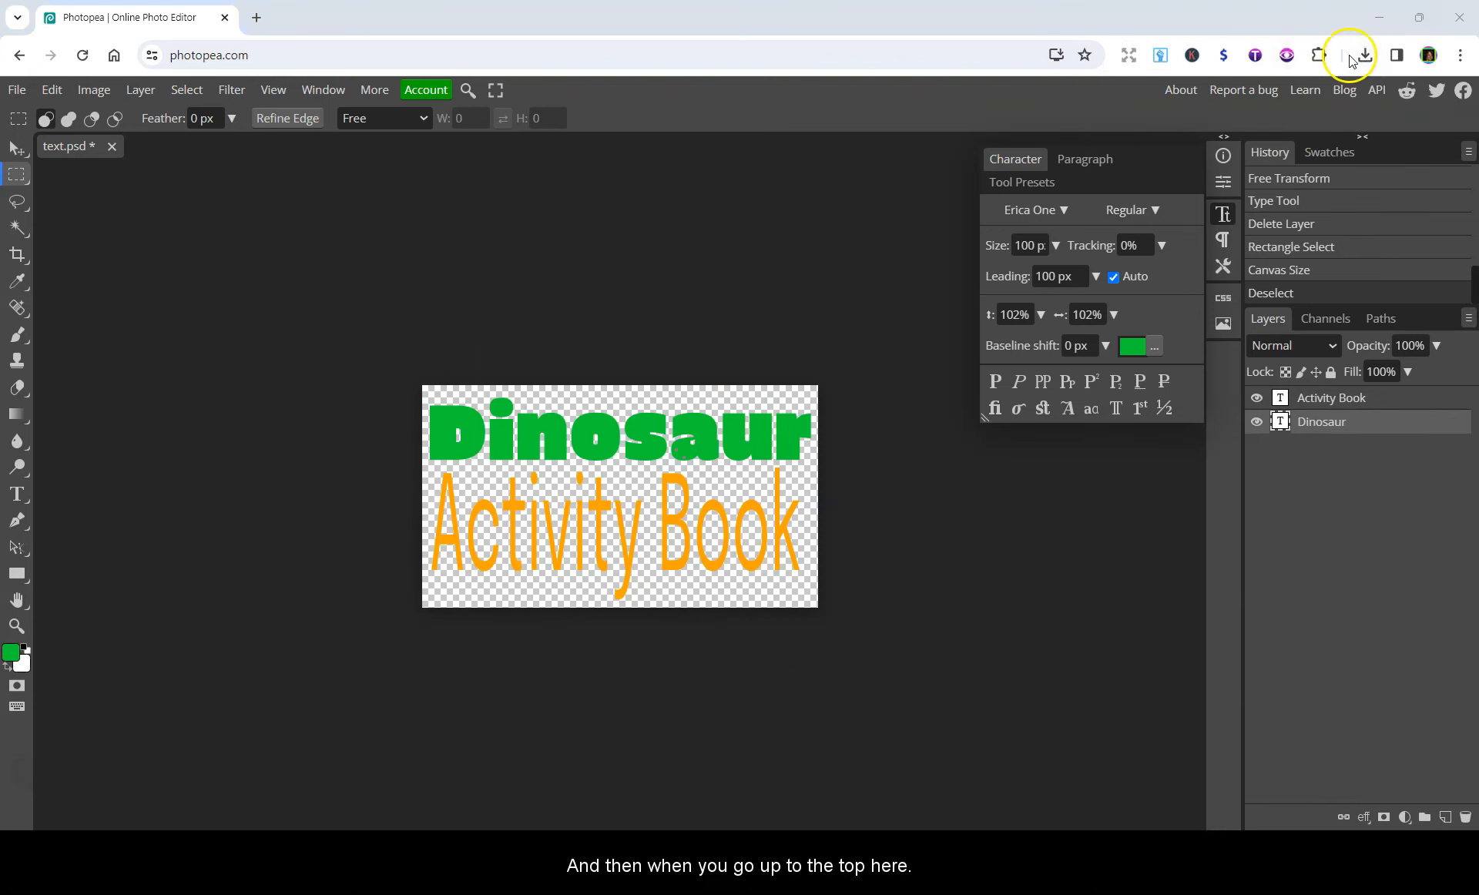
# Show the exported text (1).png in its download folder in File Explorer, and close the folder window.
pyautogui.click(1365, 55)
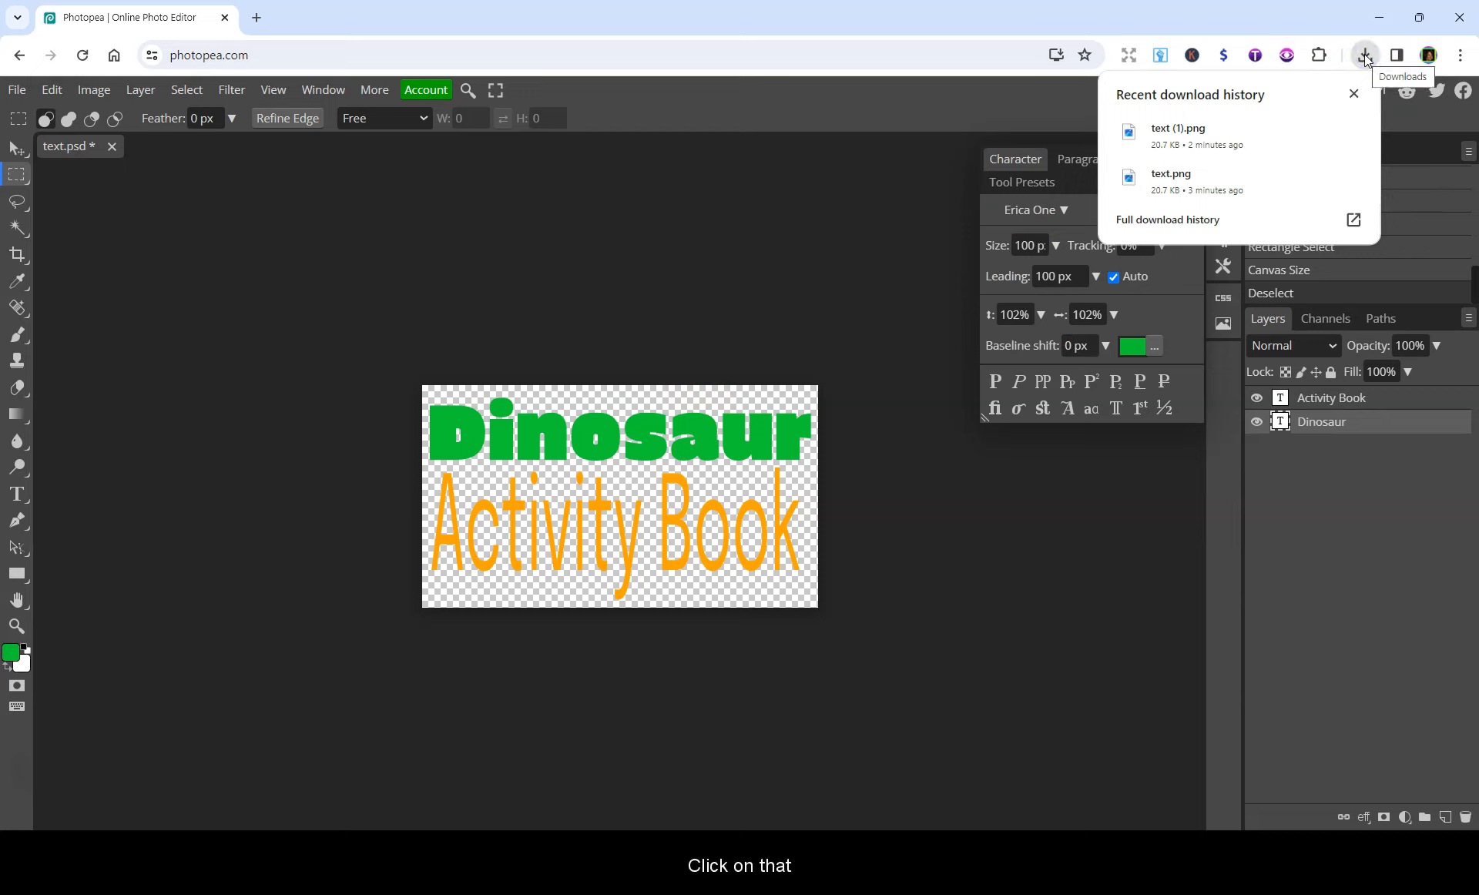
pyautogui.moveTo(1238, 154)
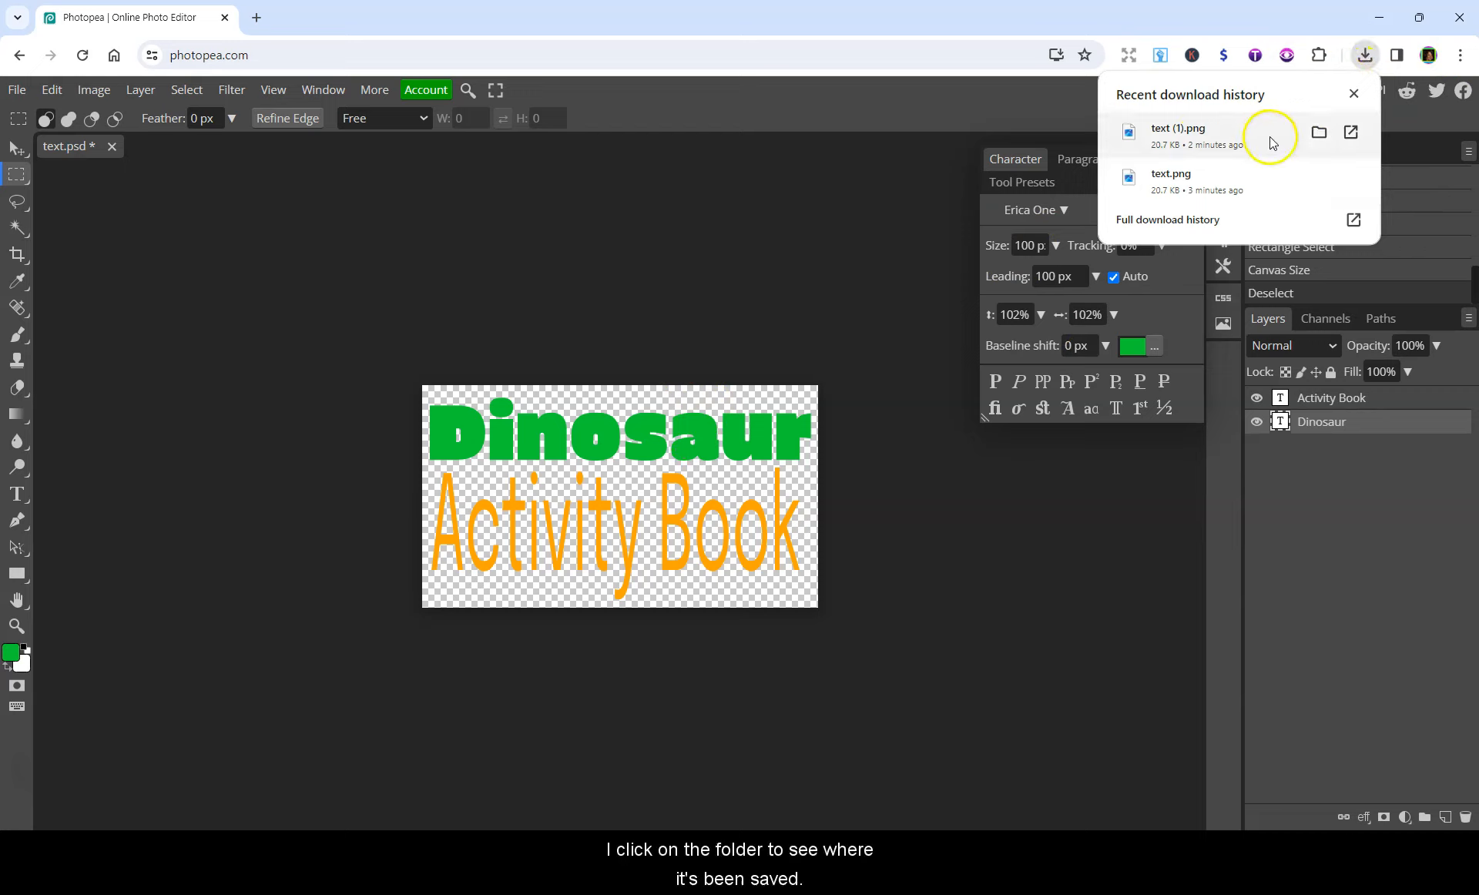
pyautogui.click(1319, 136)
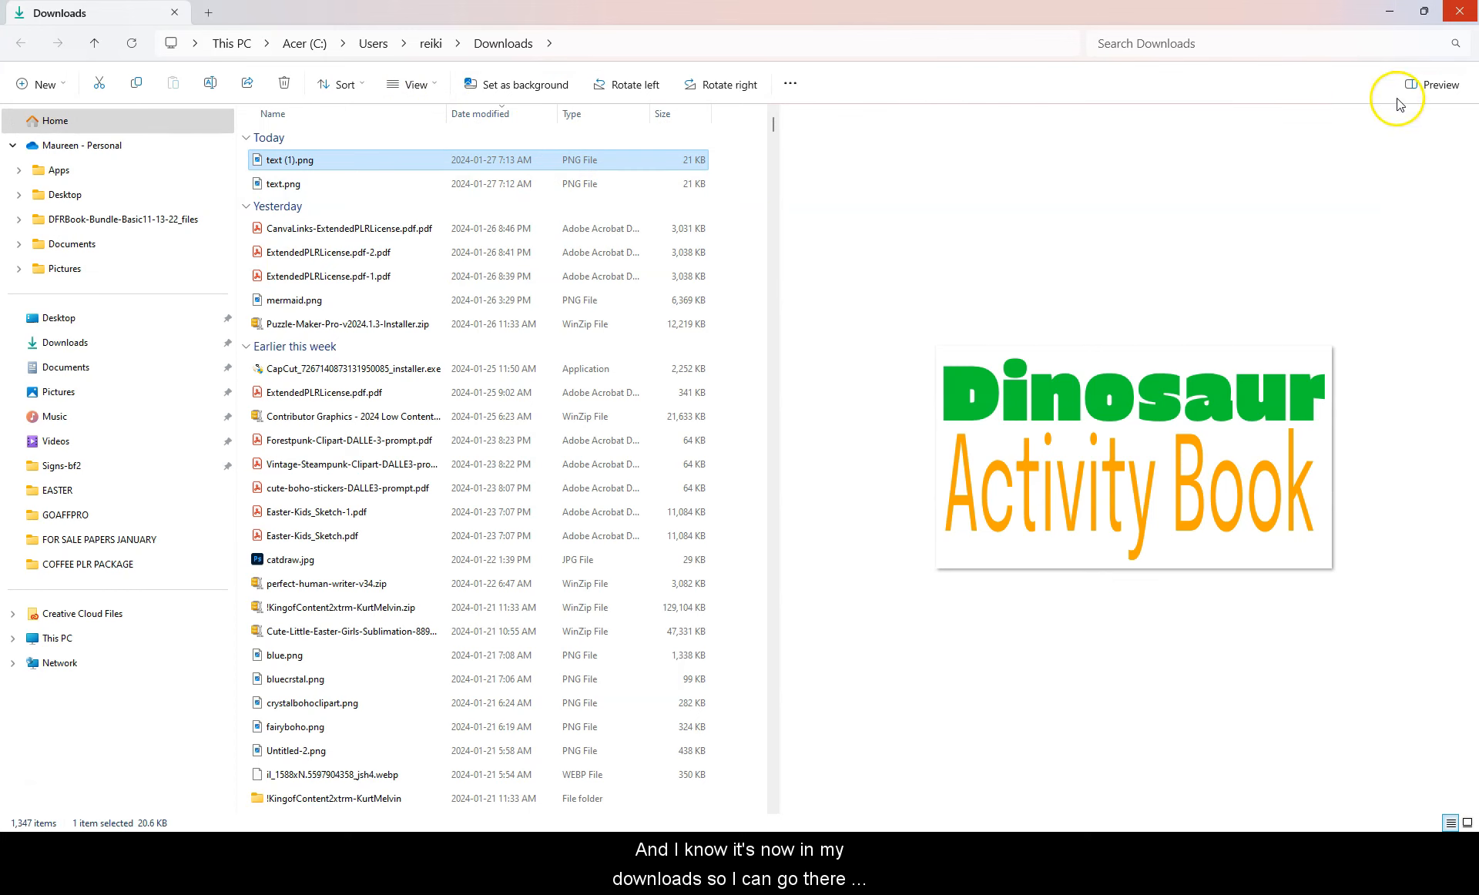
pyautogui.click(1464, 11)
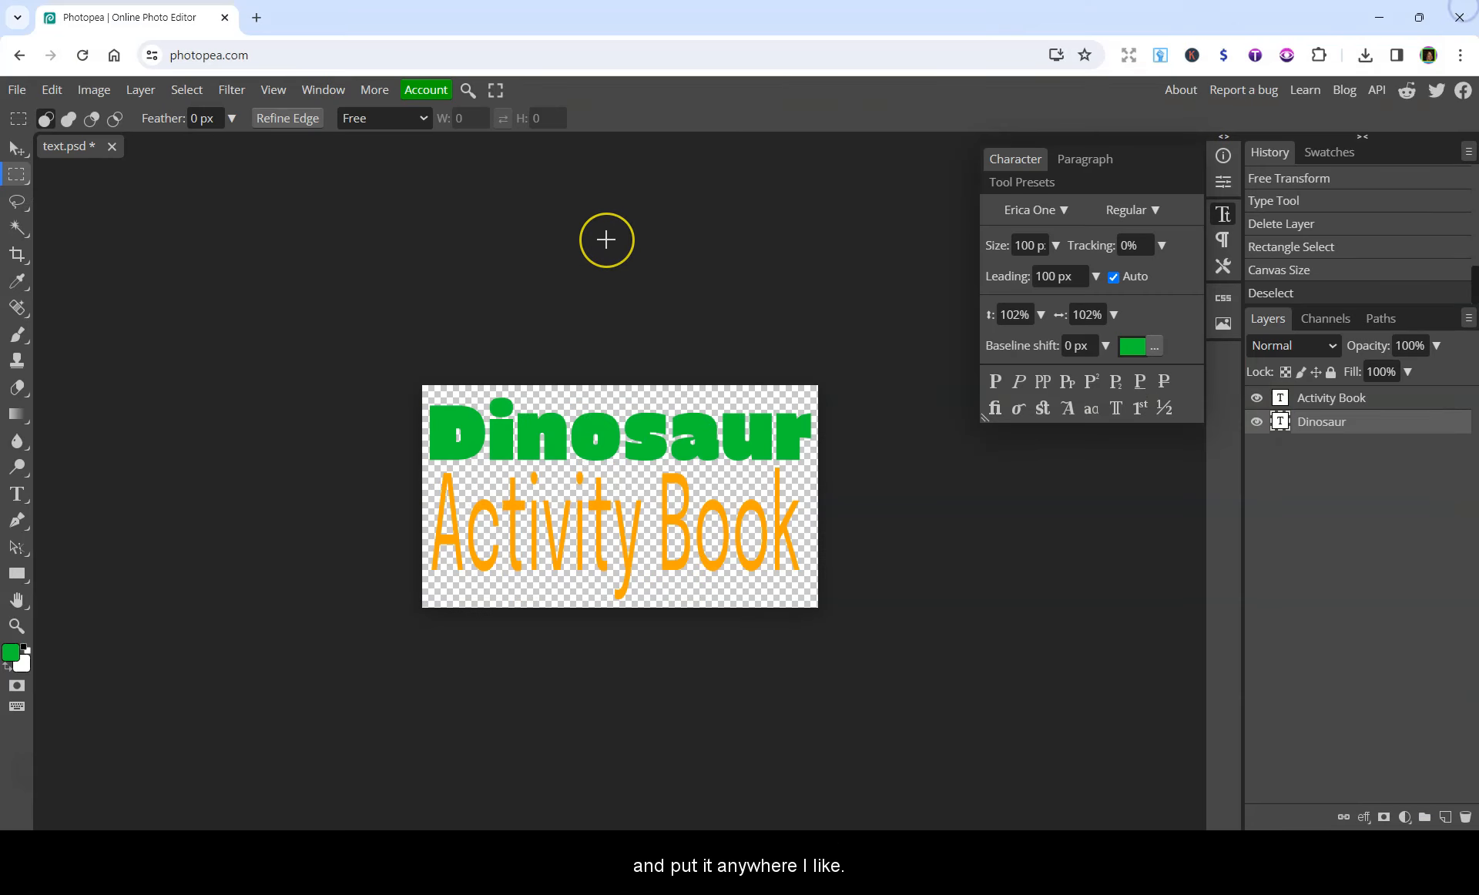